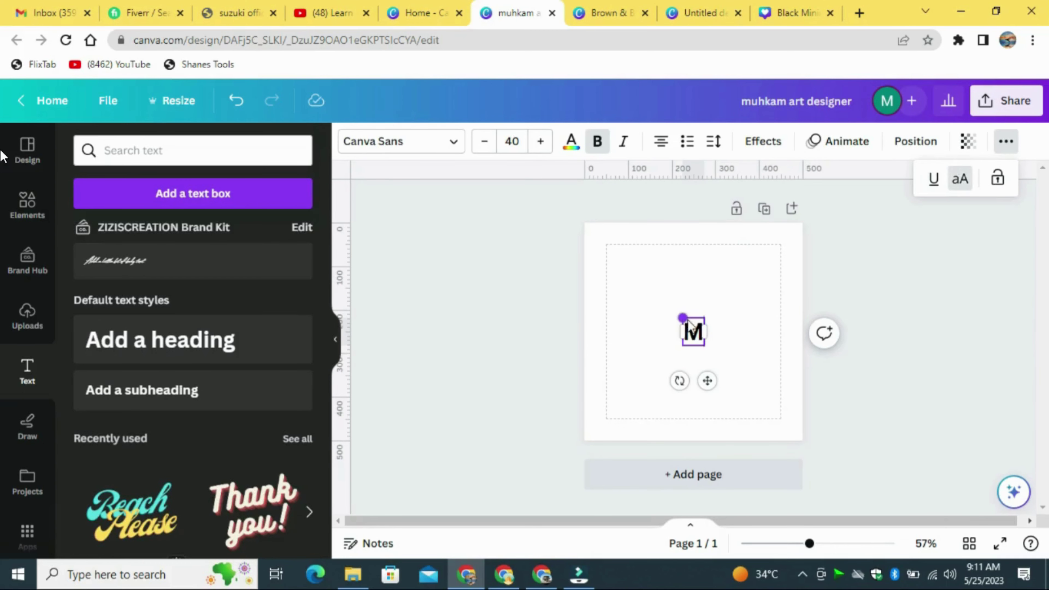
- Enlarge the letter M to font size 170 in the upper part of the page
drag(683, 317, 619, 235)
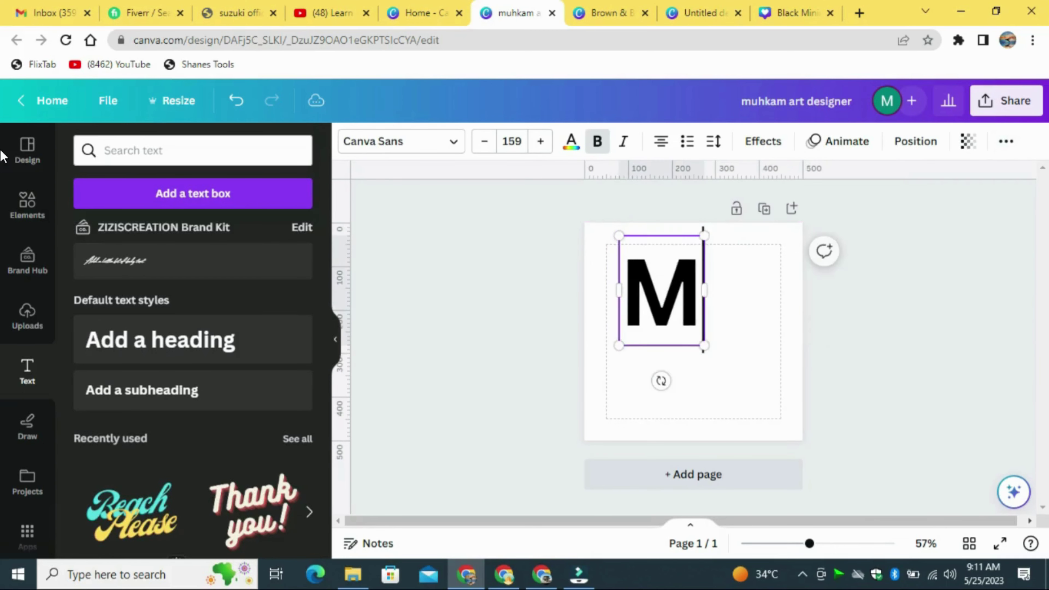
click(627, 309)
drag(702, 345, 711, 354)
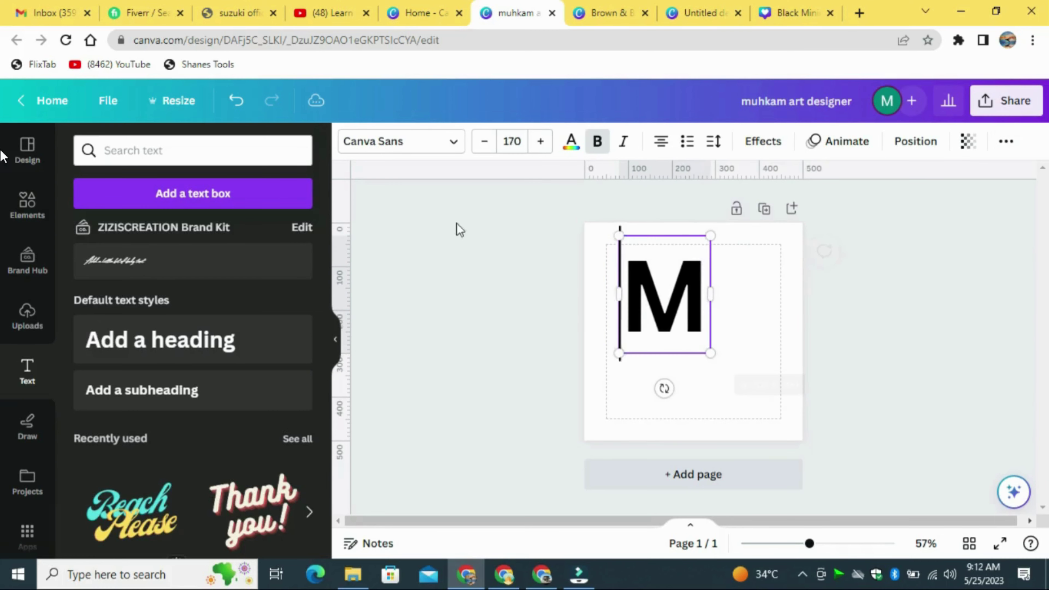
- Search the fonts for "tan" with the letter M selected
click(454, 142)
scroll(253, 184, down, 5)
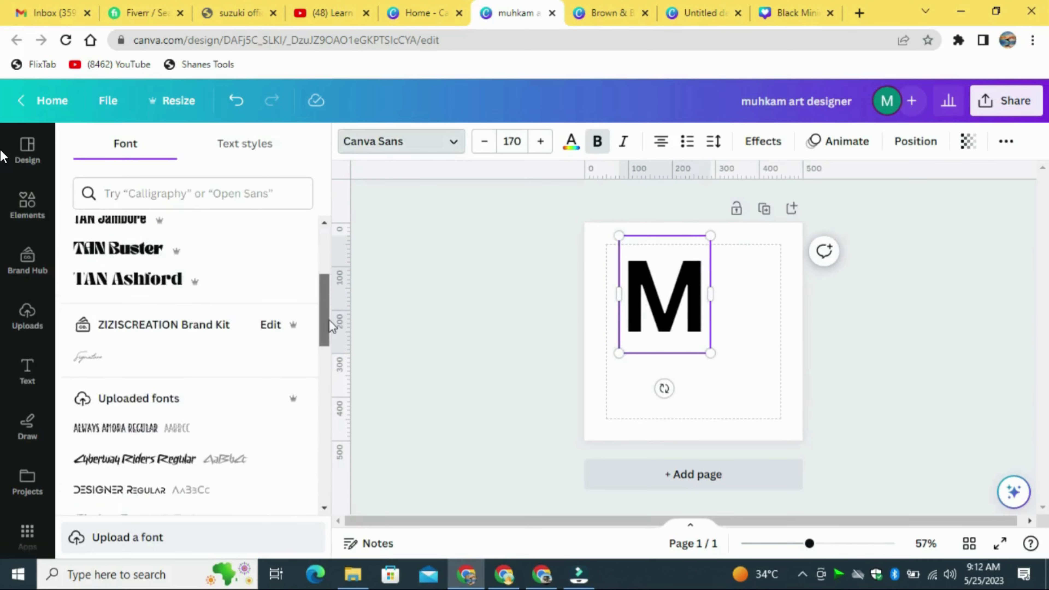
scroll(251, 187, up, 5)
click(235, 194)
text(tan)
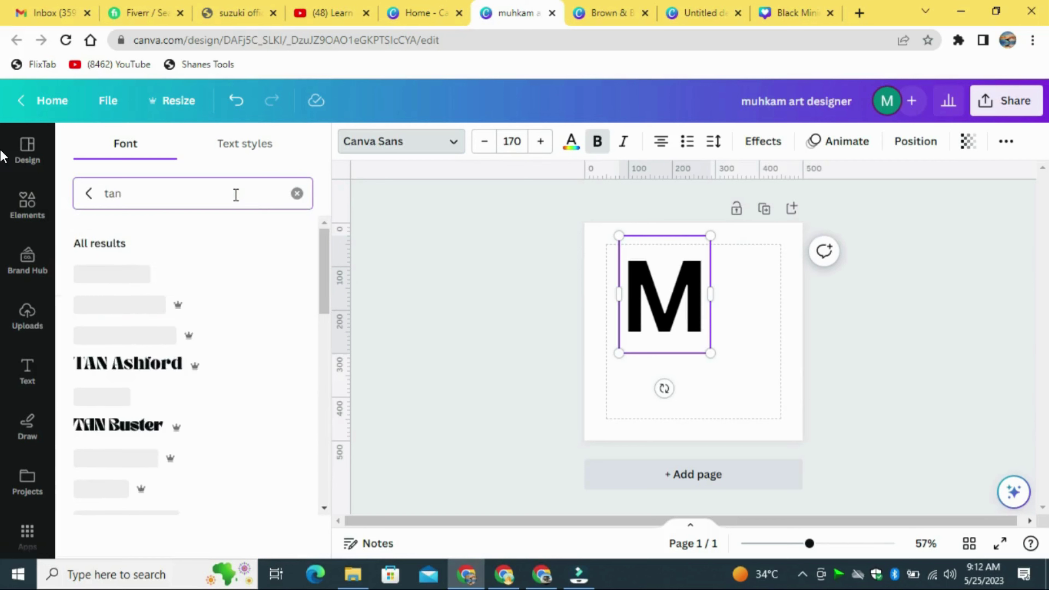
- Browse the TAN fonts and apply TAN Moonlight to the letter M
scroll(314, 303, down, 4)
drag(311, 324, 298, 406)
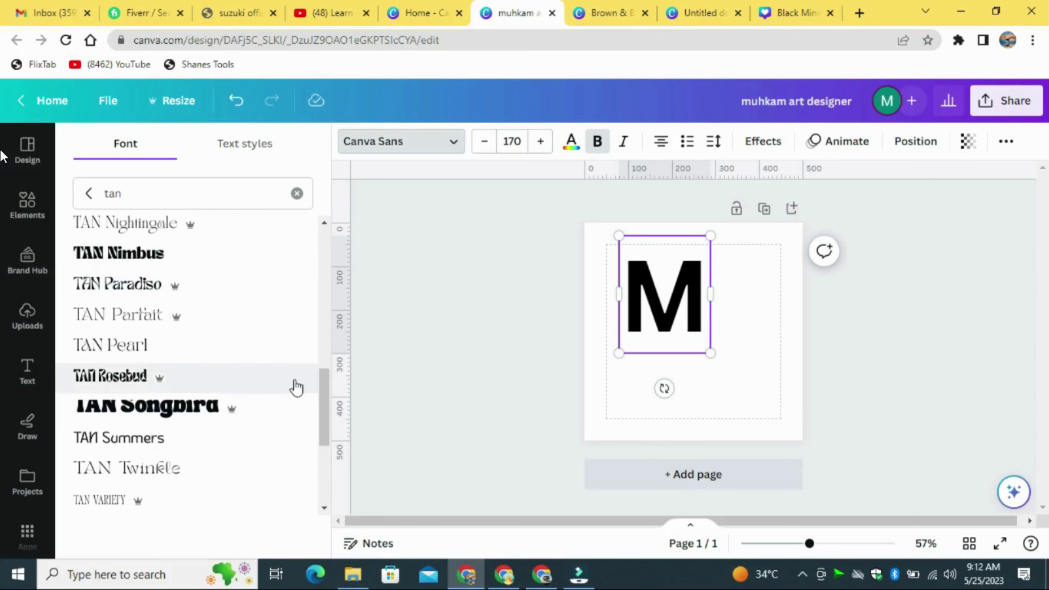
click(289, 348)
scroll(289, 351, up, 4)
click(213, 361)
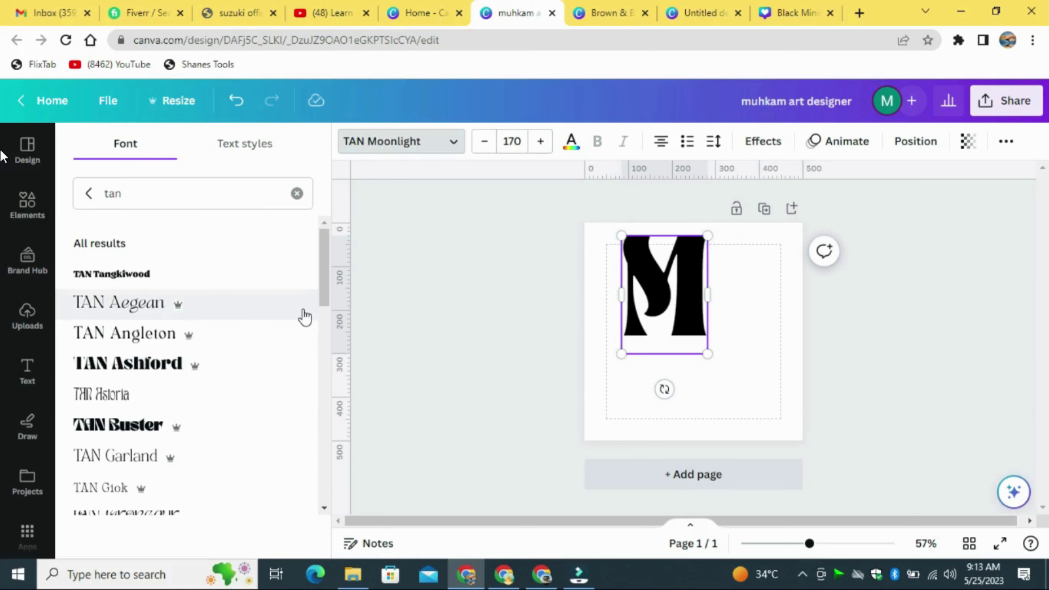
- Search the fonts for "tan mo", apply TAN Mon Cheri to the M and shift it toward the page's upper-left corner
click(172, 195)
text(m)
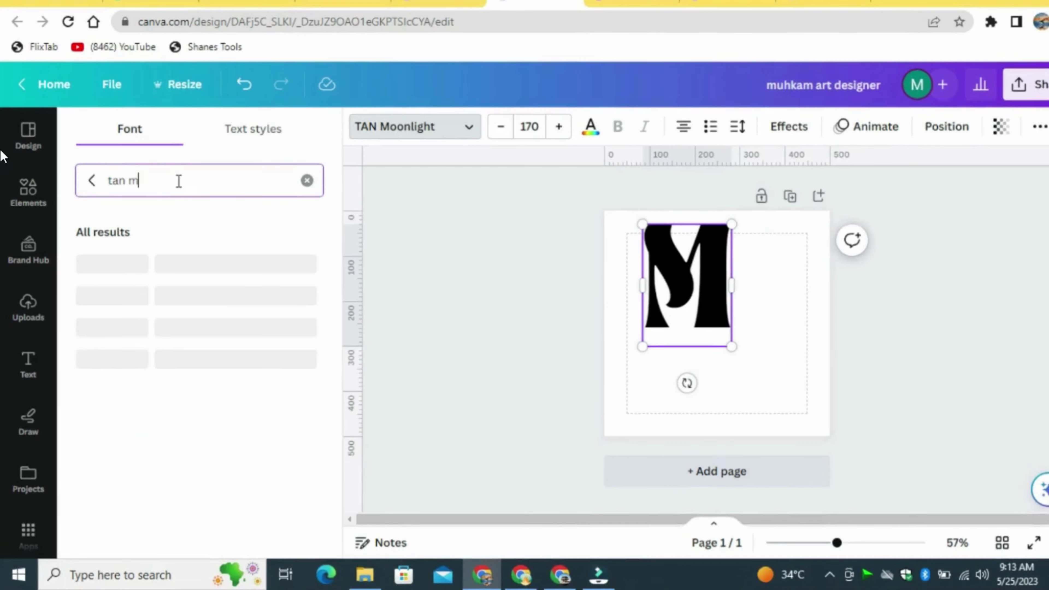
text(o)
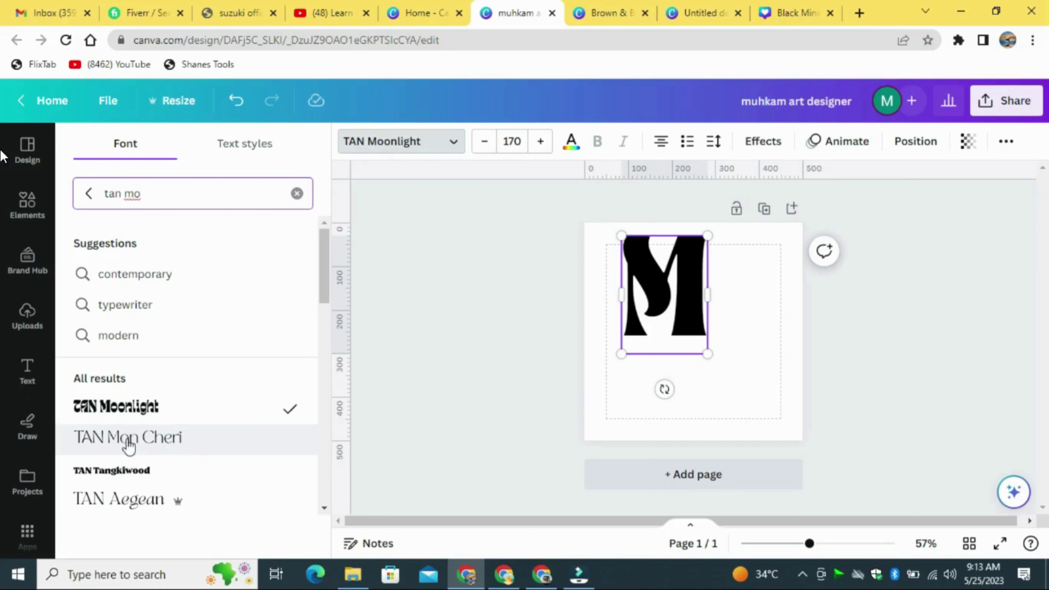
click(193, 445)
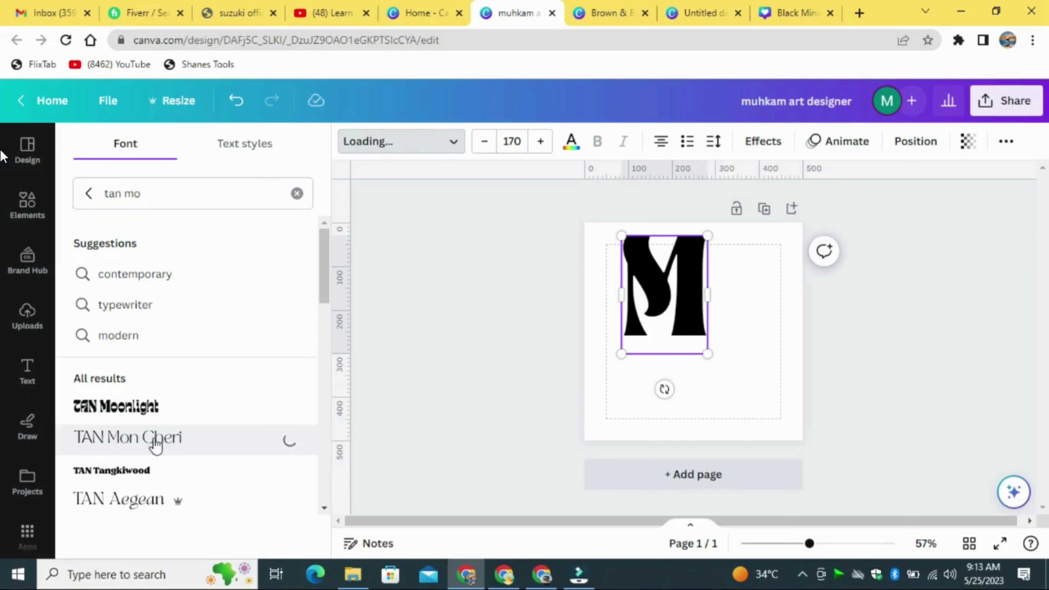
click(730, 314)
drag(668, 300, 658, 317)
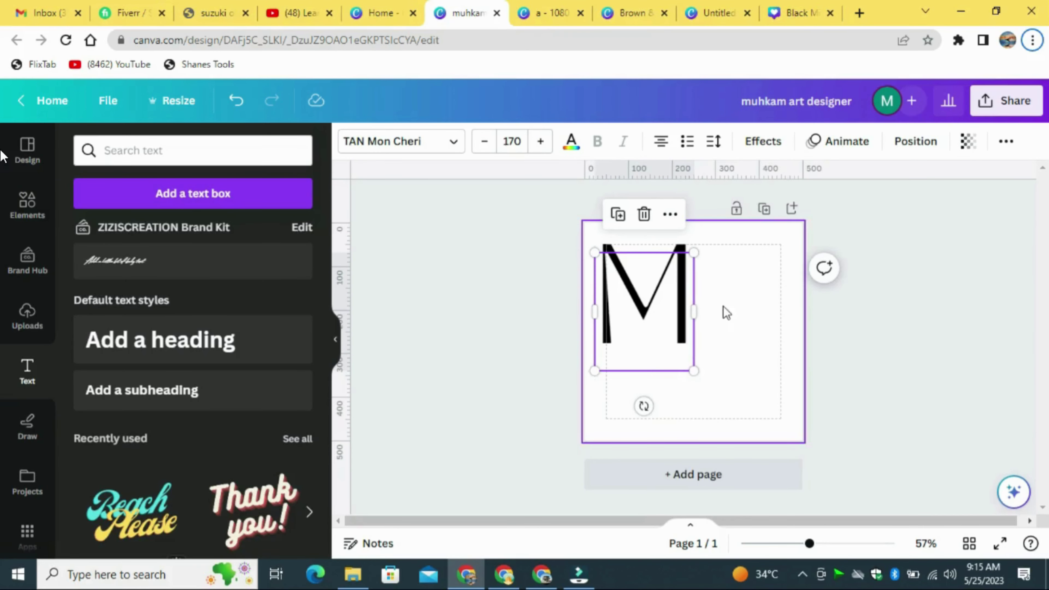
- Duplicate the letter M and change the copy's text to D
click(28, 203)
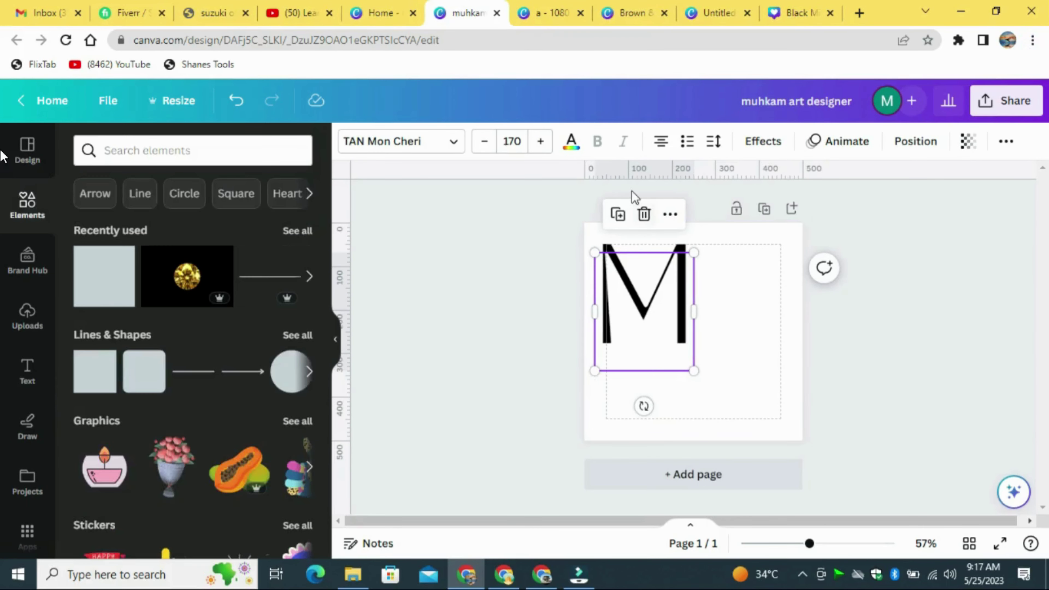
click(617, 215)
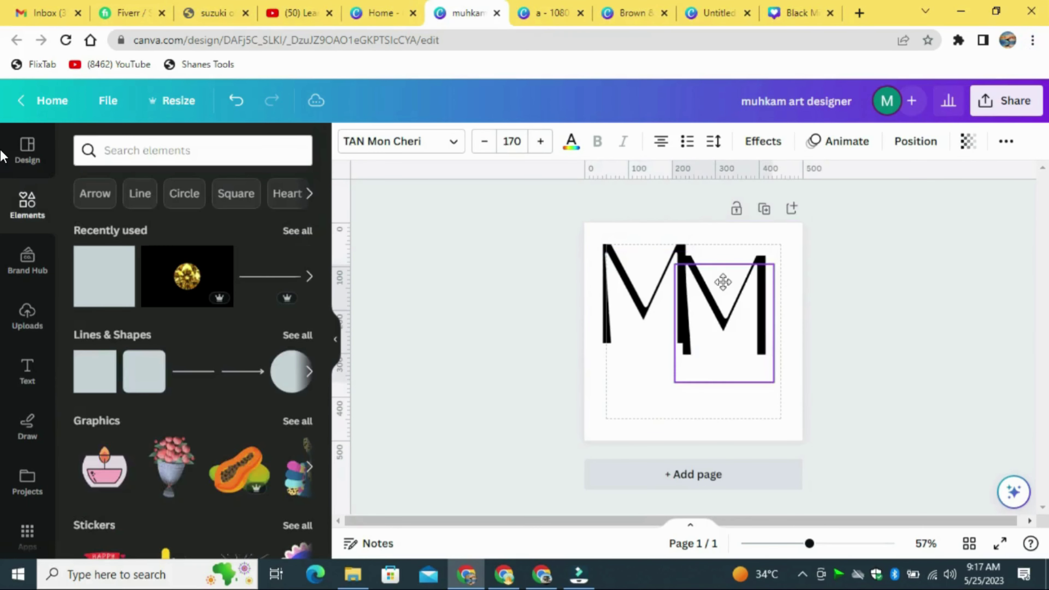
double_click(734, 310)
text(D)
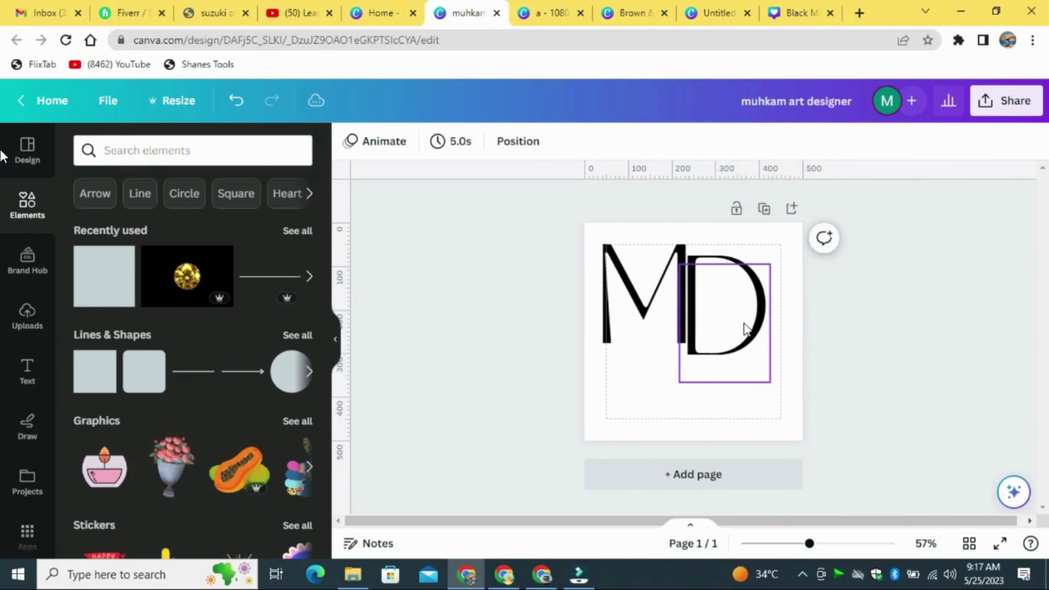
- Change a copy of the D to A, placing the D at the page's upper right and the A at its lower left
drag(723, 285, 656, 352)
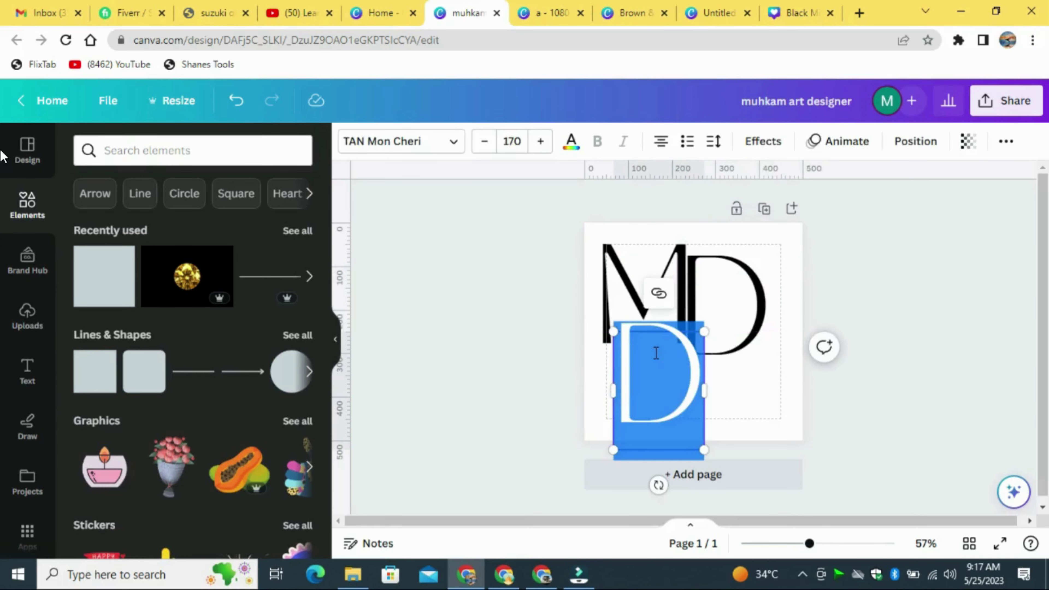
text(A)
drag(760, 309, 786, 309)
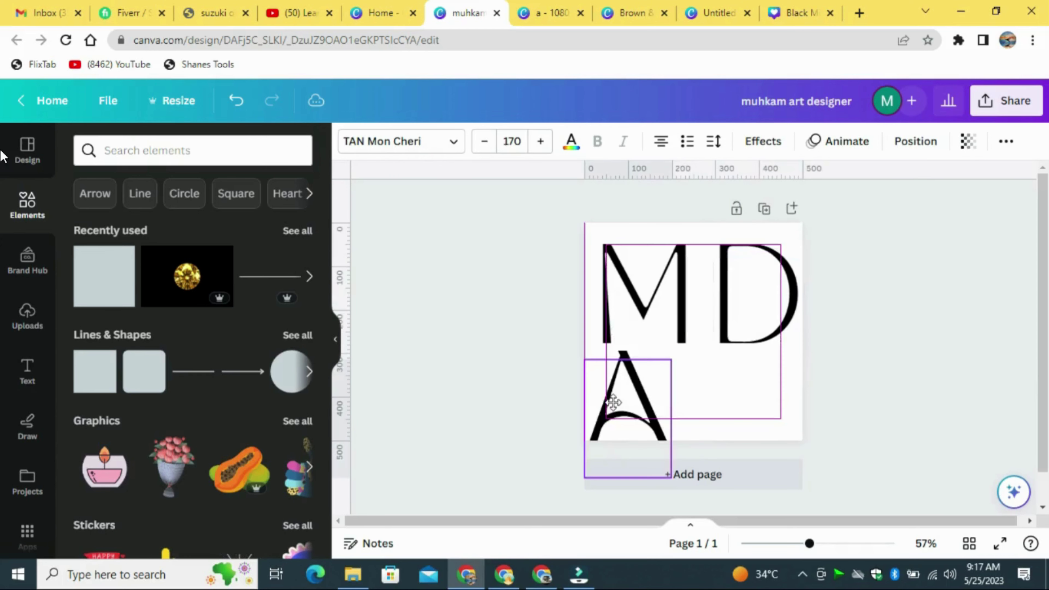
drag(613, 402, 605, 417)
- Fill the page background with the medium brown from the brand kit's Neutrals colors
click(560, 424)
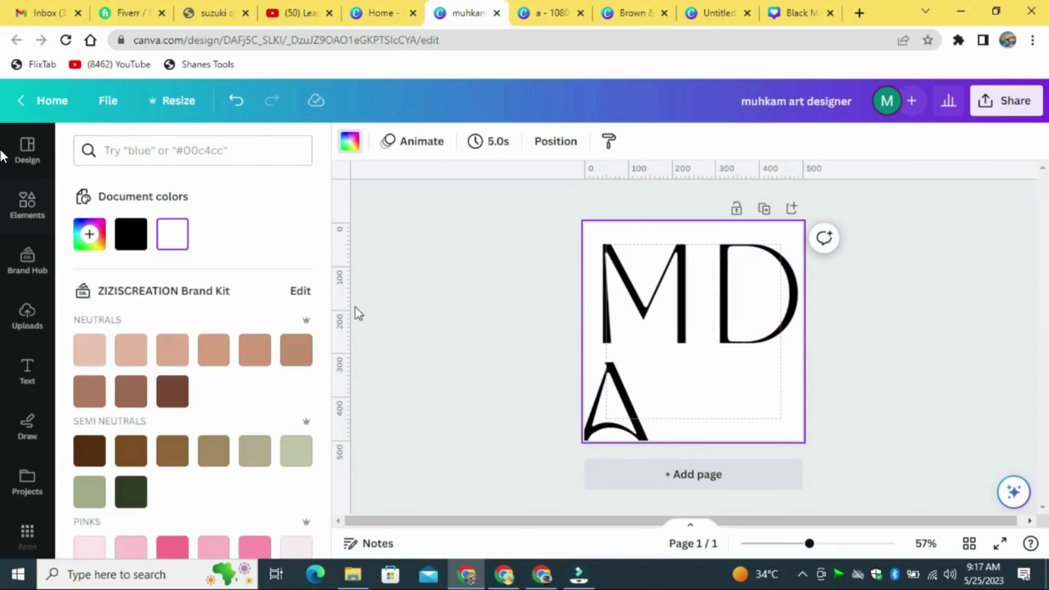
click(172, 395)
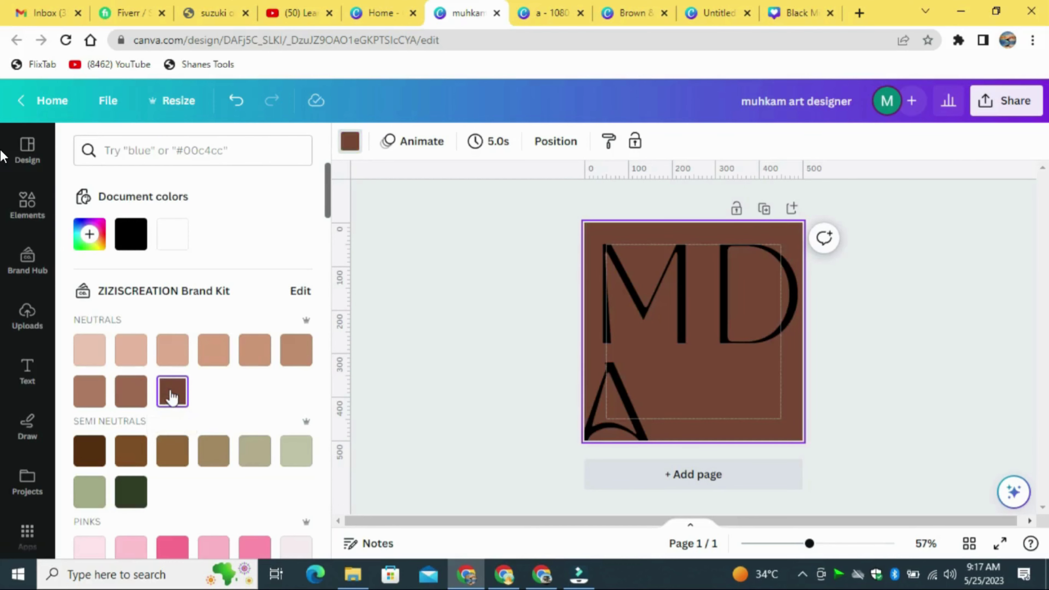
click(135, 397)
- Add a square shape, reshape it into a vertical bar about 59 × 238 px and place it over the M's right stem
click(27, 204)
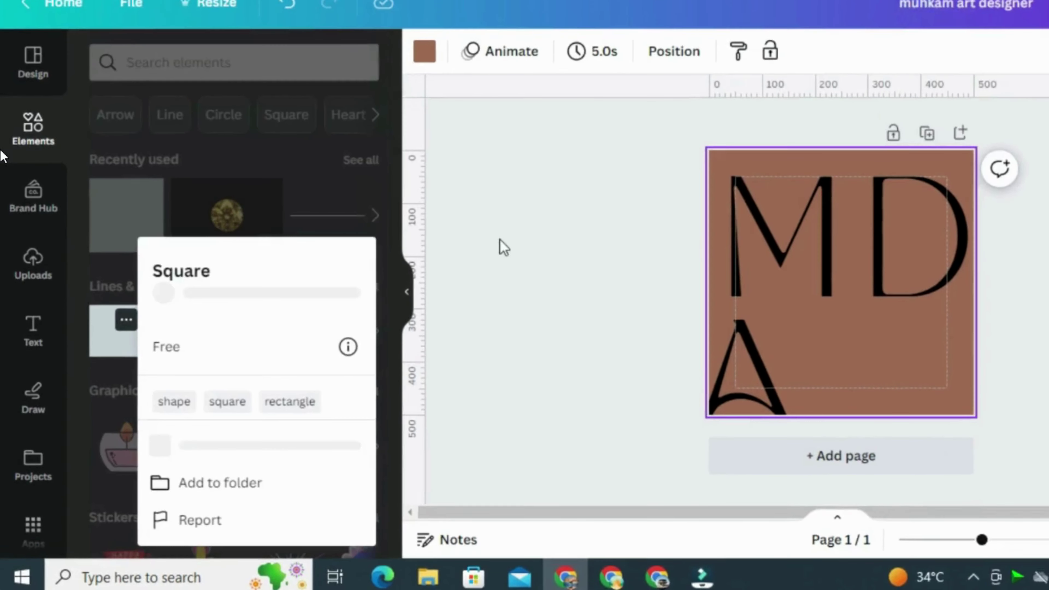
click(476, 256)
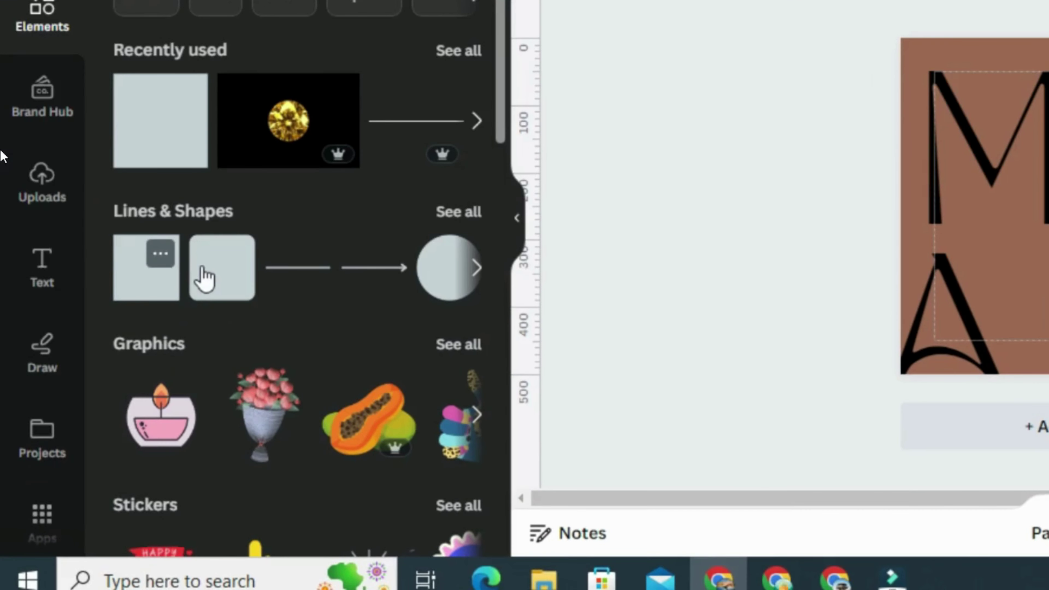
click(205, 279)
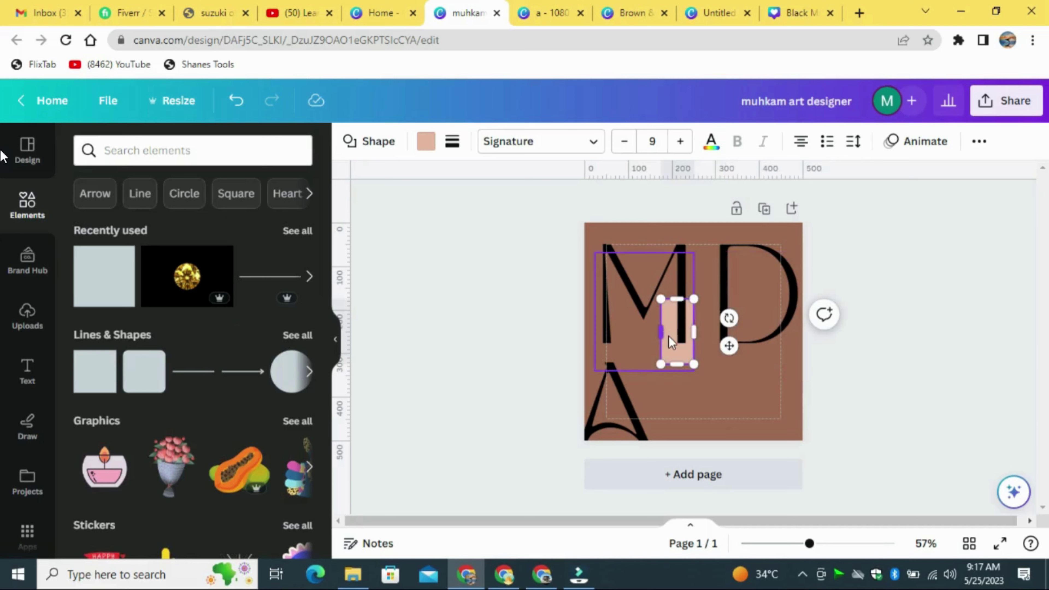
drag(661, 331, 669, 330)
drag(681, 364, 680, 396)
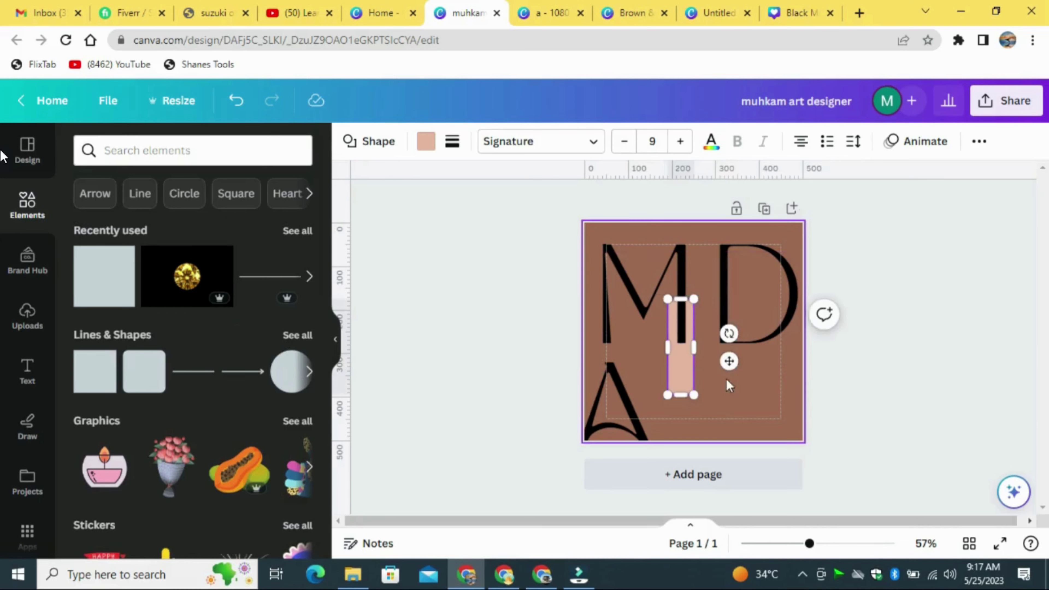
drag(728, 358, 734, 307)
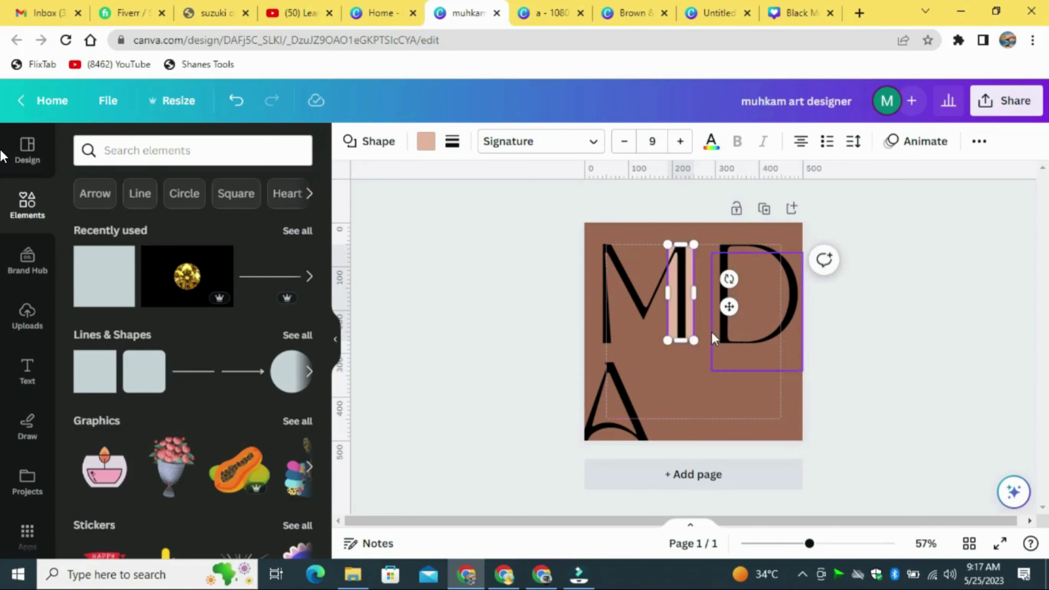
drag(681, 341, 682, 349)
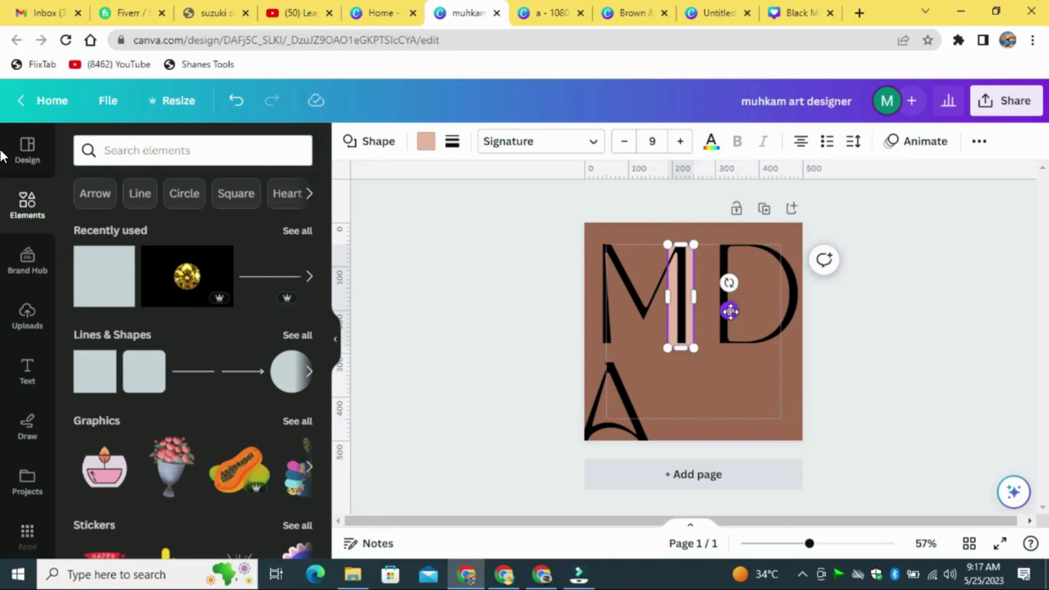
drag(731, 312, 729, 310)
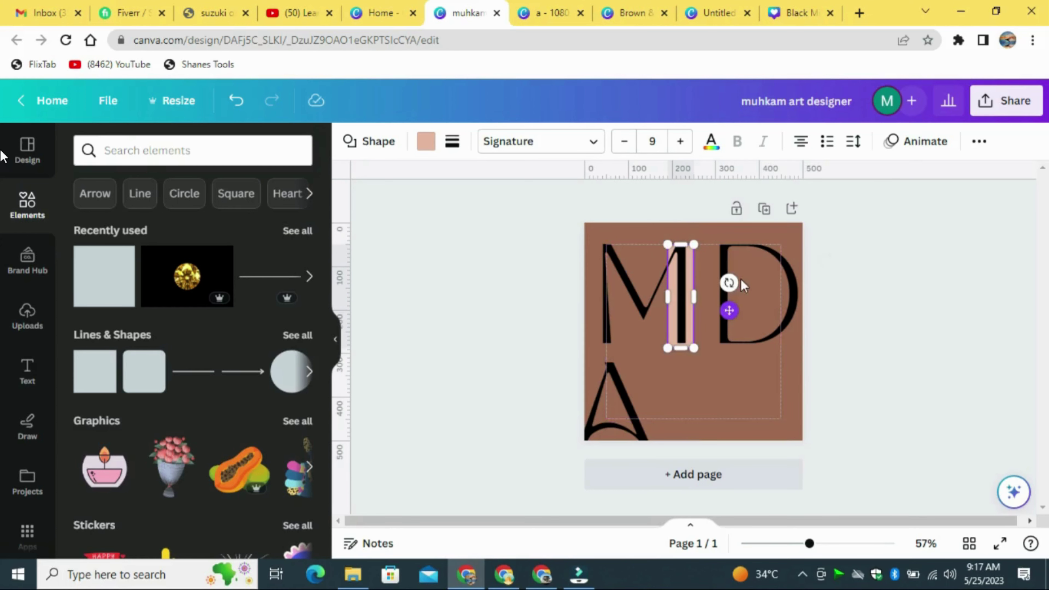
- Bring the bar to the front and narrow it to about 38 px wide so it covers the M's right stem
click(977, 142)
click(866, 178)
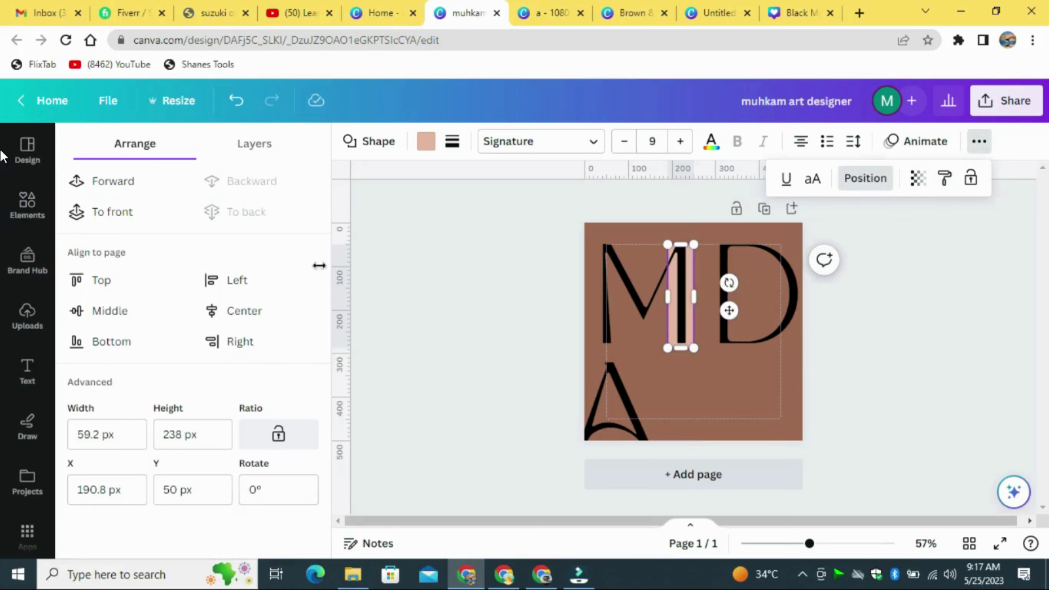
click(138, 221)
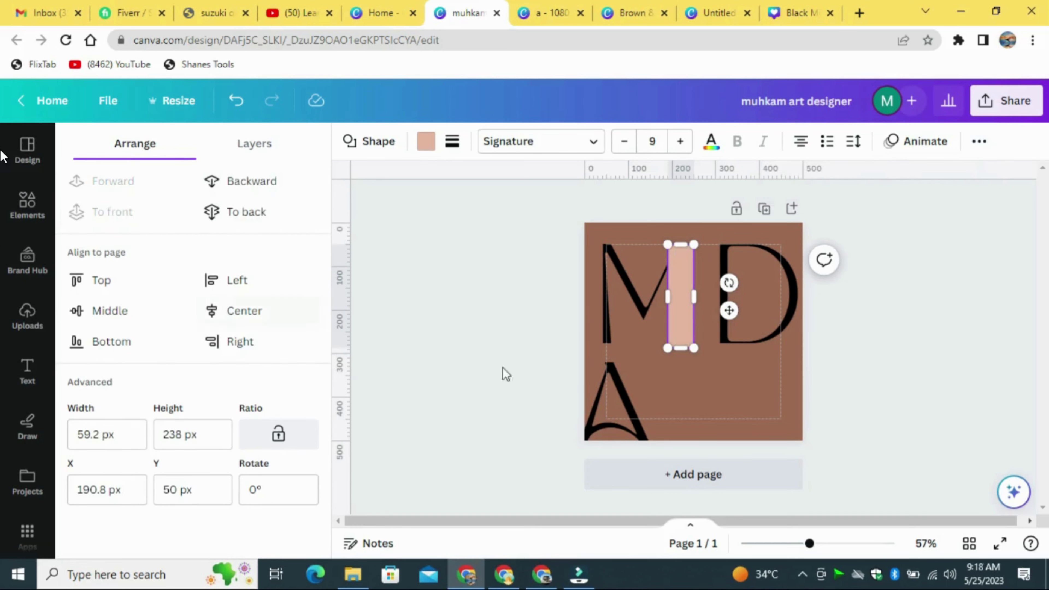
drag(669, 297, 679, 297)
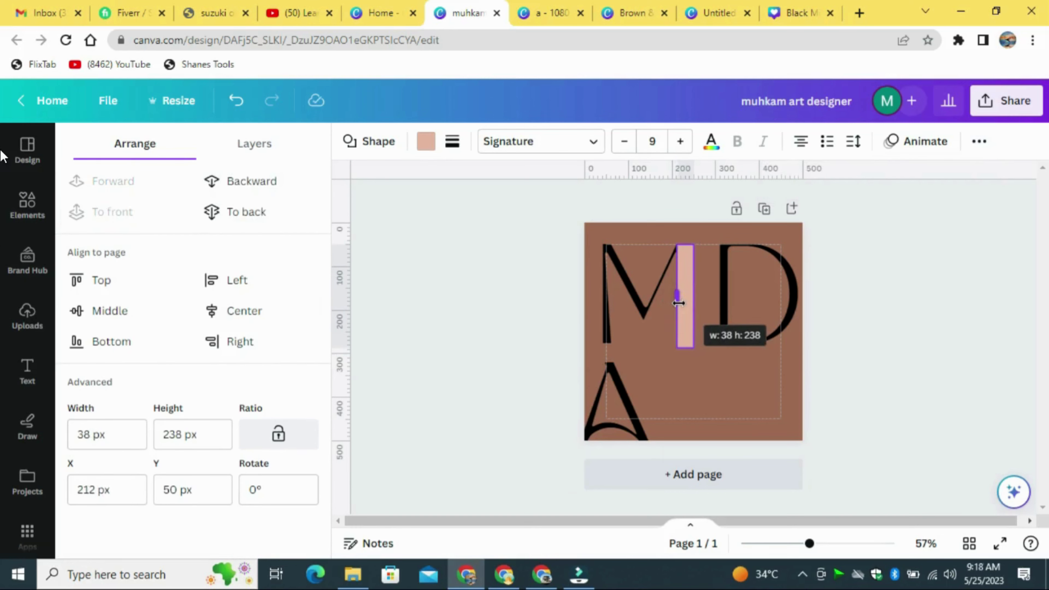
- Move the D against the M so its stem overlaps the bar, and send the D backward behind the bar
drag(792, 308, 743, 322)
click(977, 334)
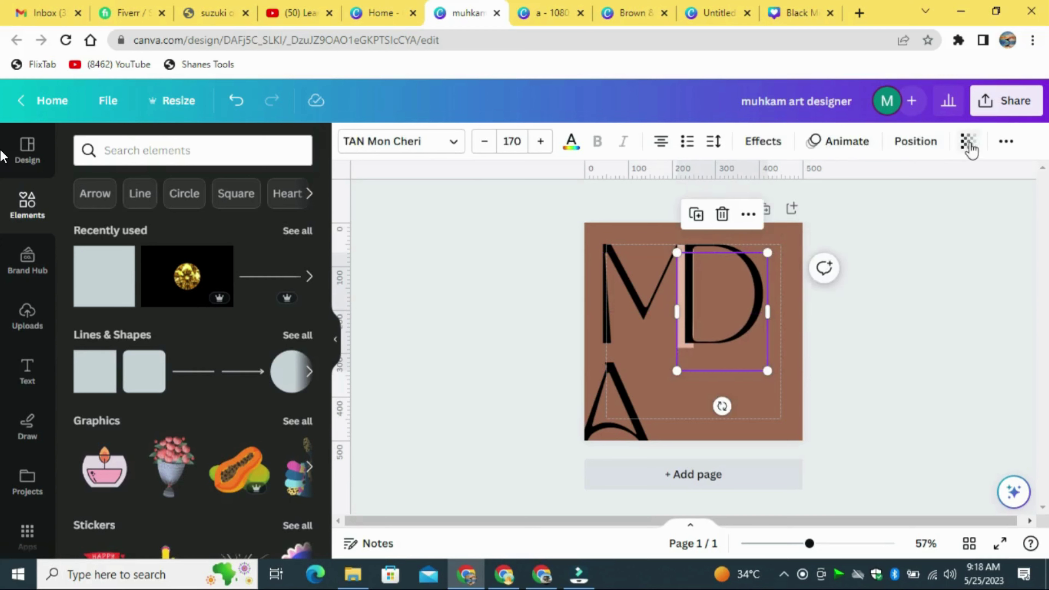
click(917, 141)
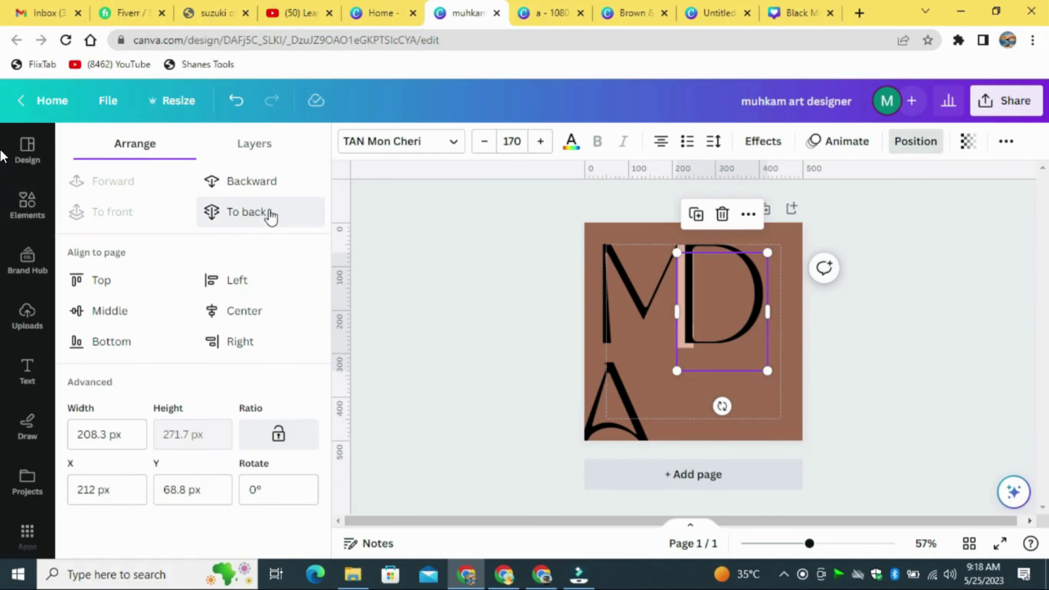
click(253, 186)
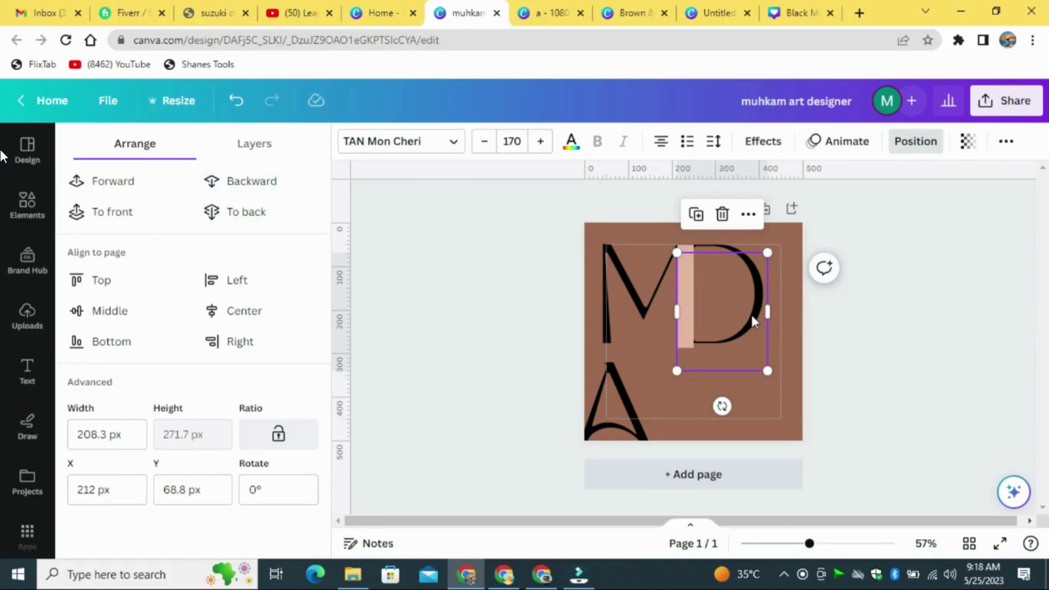
drag(725, 342, 728, 329)
- Recolor the bar between the M and D with the page background's brown
click(694, 318)
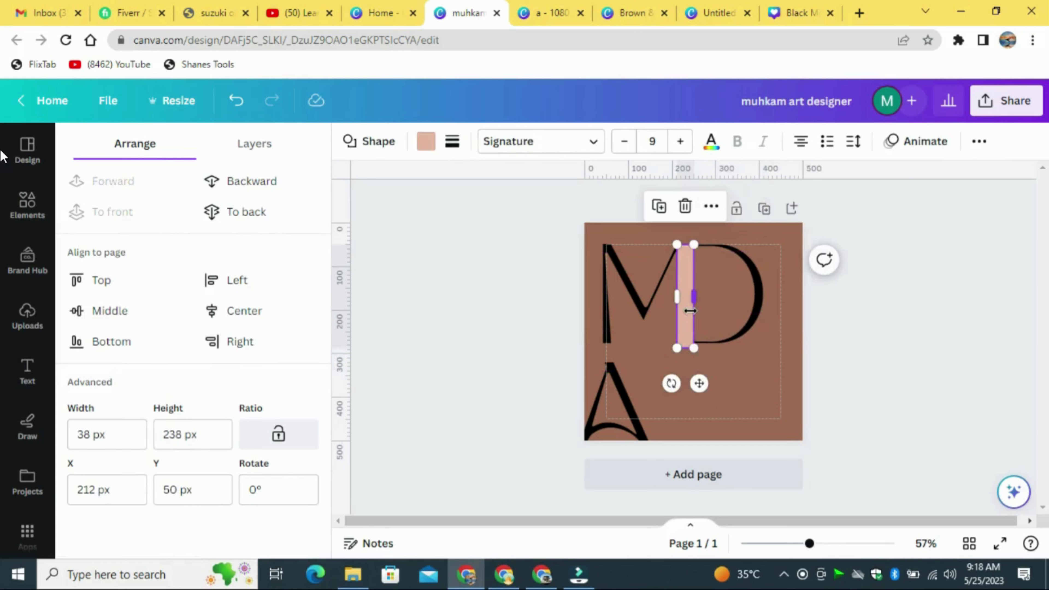
click(426, 153)
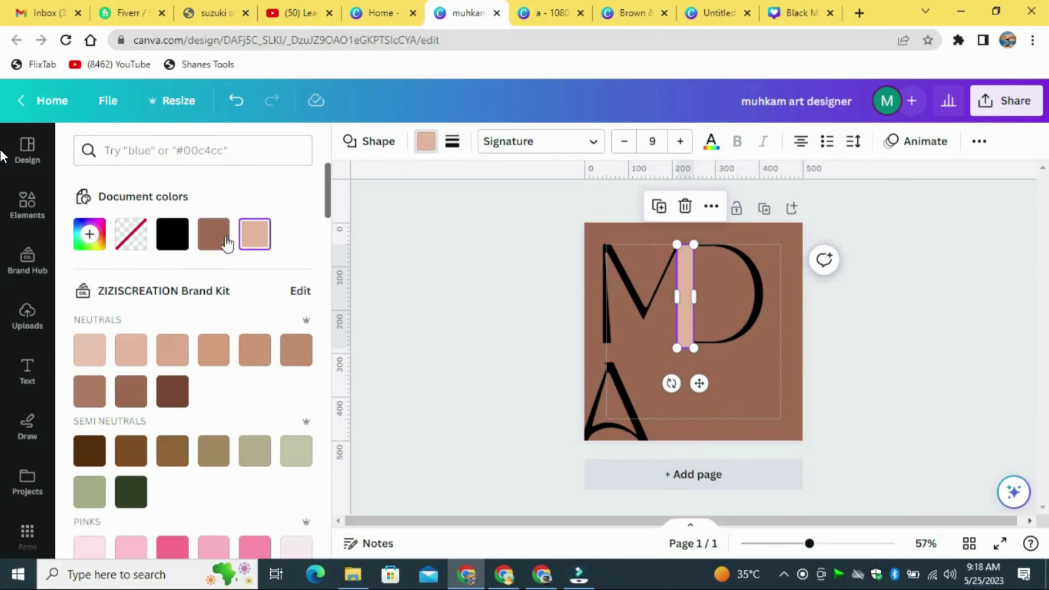
click(214, 234)
click(756, 404)
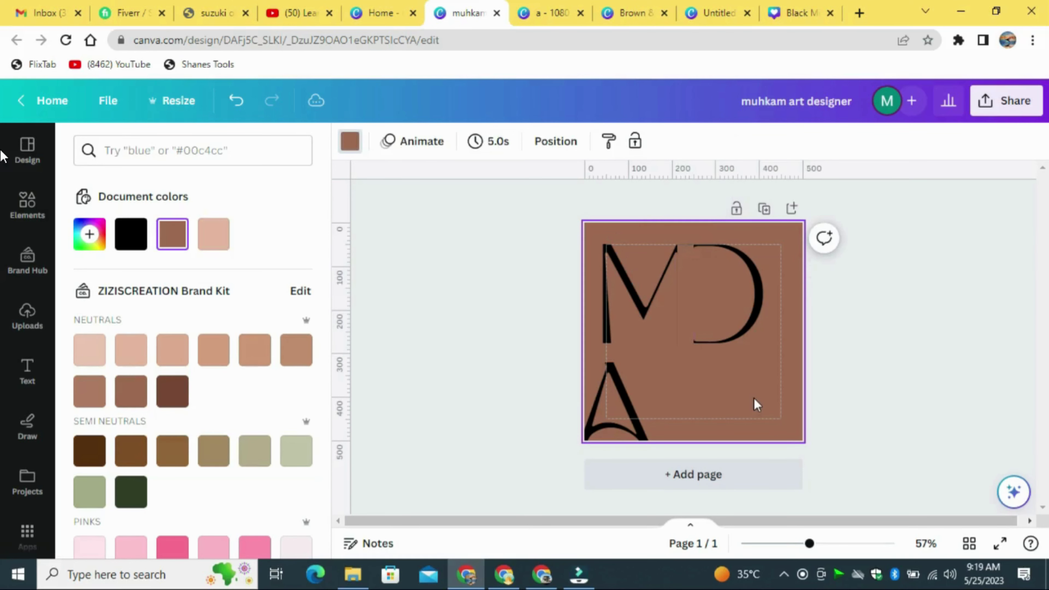
- Shrink the D slightly and keep it positioned beside the M
click(764, 370)
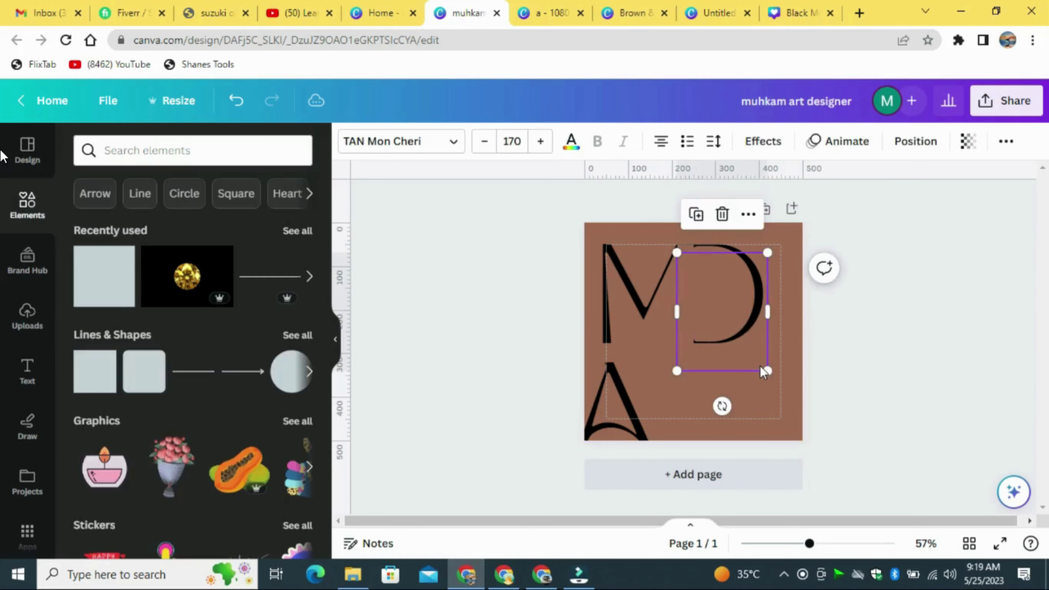
drag(771, 374, 760, 363)
drag(733, 312, 727, 310)
- Move the A below the junction of the M and D, shrink it and align it under the D's stem area
click(626, 411)
drag(626, 411, 710, 375)
drag(737, 450, 717, 417)
drag(686, 380, 695, 393)
- Fine-tune the width of the brown masking bar between the M and the D
click(685, 292)
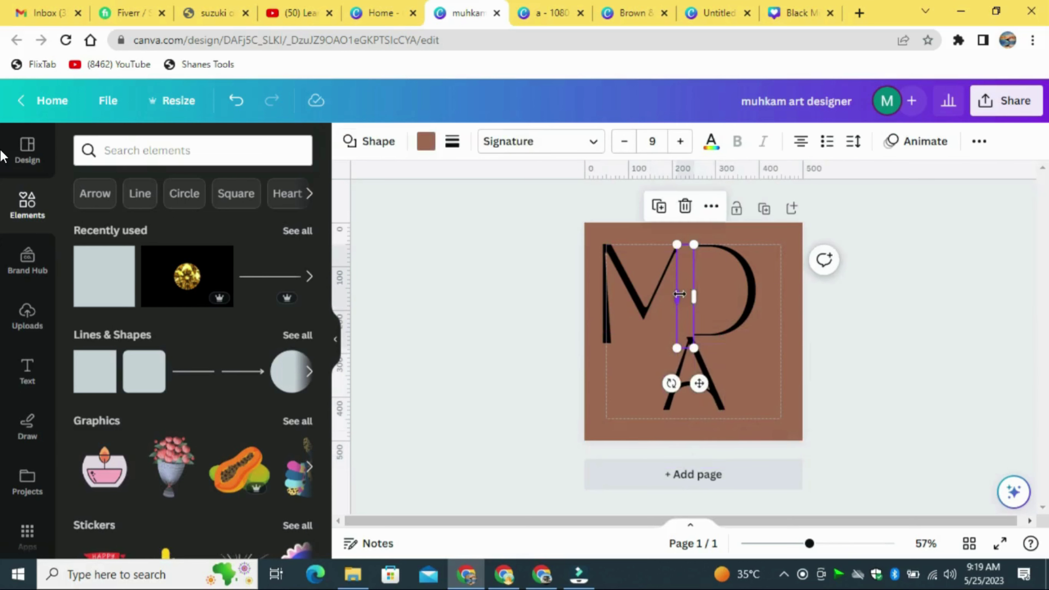
drag(678, 296, 678, 296)
mouse_move(809, 544)
mouse_down()
mouse_move(843, 544)
mouse_move(805, 544)
mouse_up()
click(805, 351)
click(870, 403)
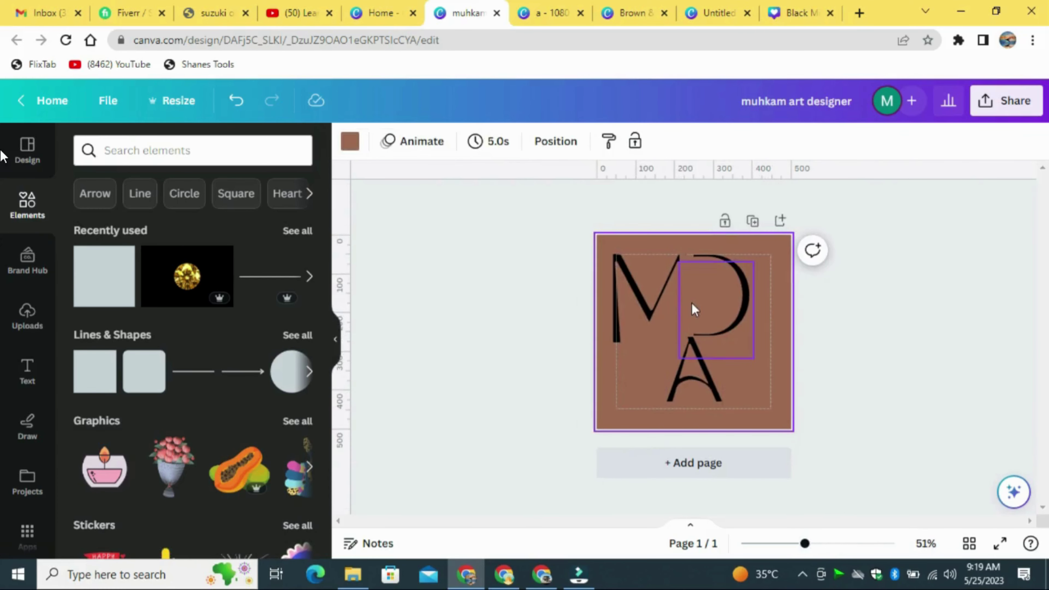
click(686, 298)
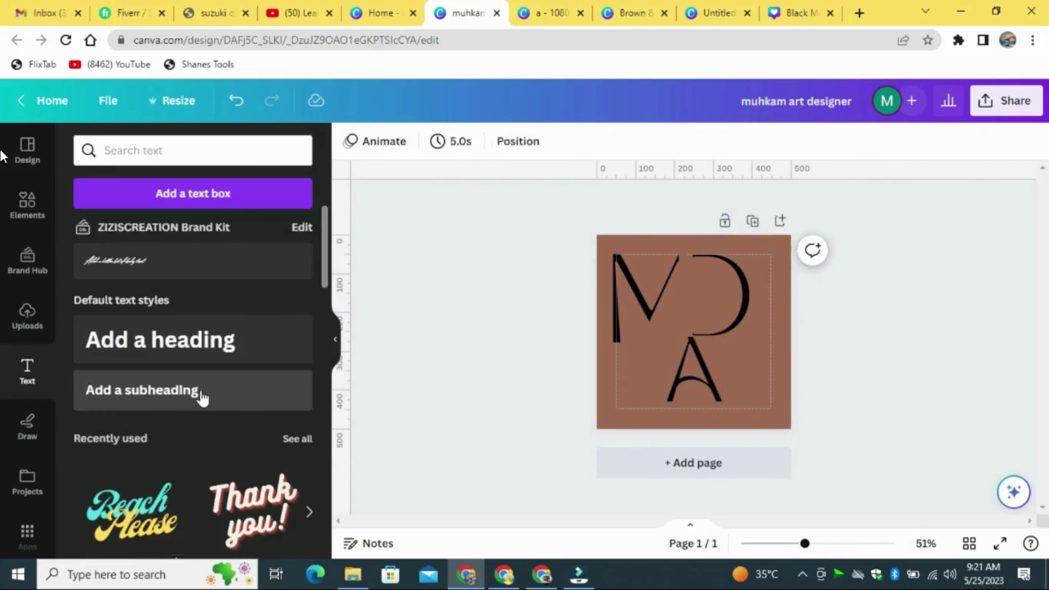
- Add the subheading text MUHKAM ART DESIGNER and rotate it 90 degrees so it reads vertically downward
click(201, 392)
text(MUHKAM ART DESIGNER)
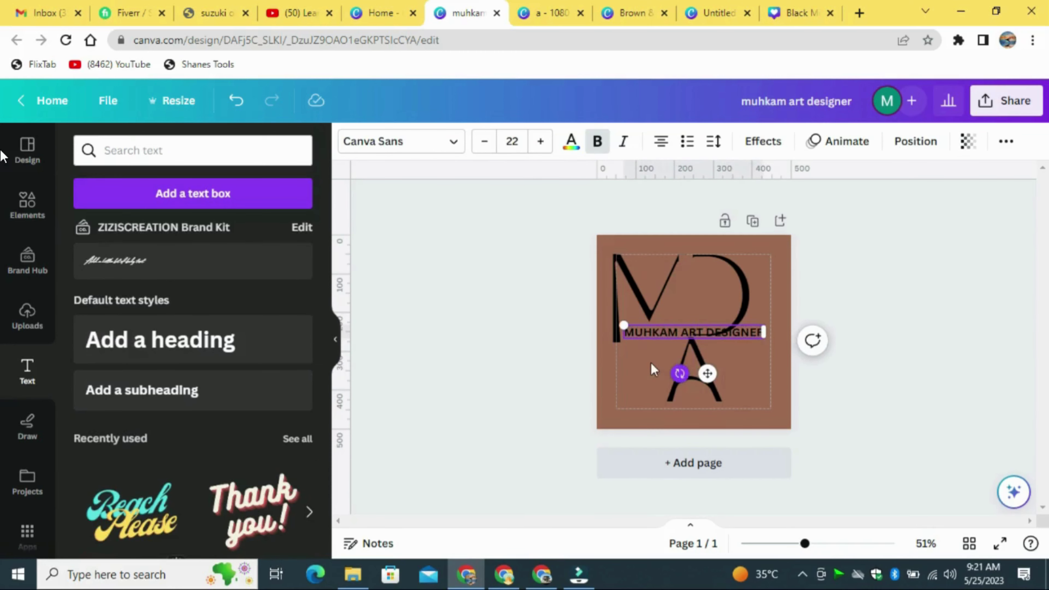
drag(680, 373, 622, 313)
- Reduce the vertical text to font size 13 and place it in the gap between the M and the D
click(483, 141)
click(484, 141)
click(483, 141)
click(484, 141)
click(482, 142)
click(481, 143)
click(481, 143)
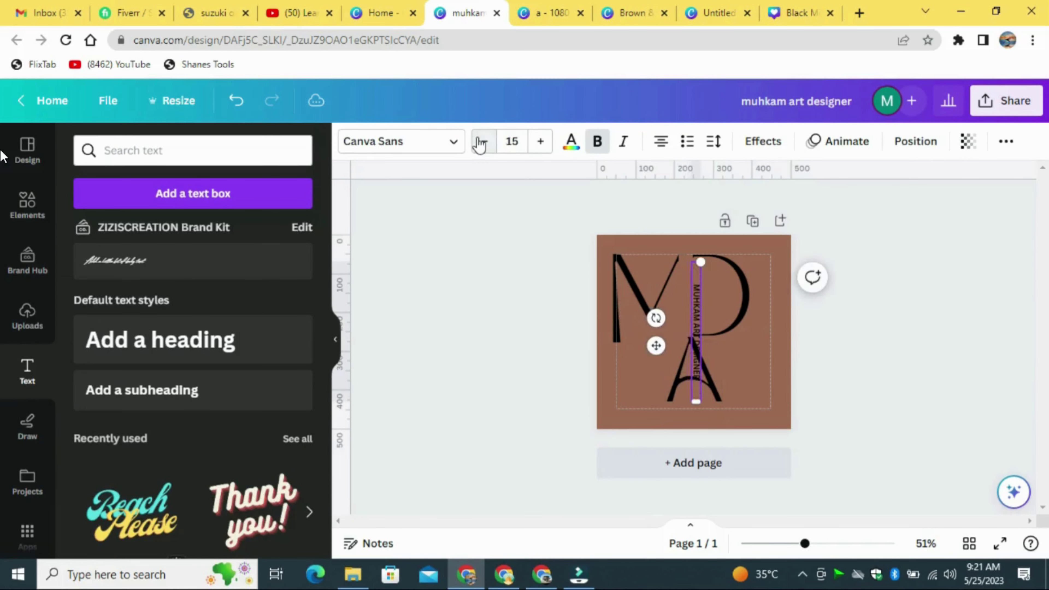
click(481, 142)
drag(656, 346, 639, 317)
click(922, 326)
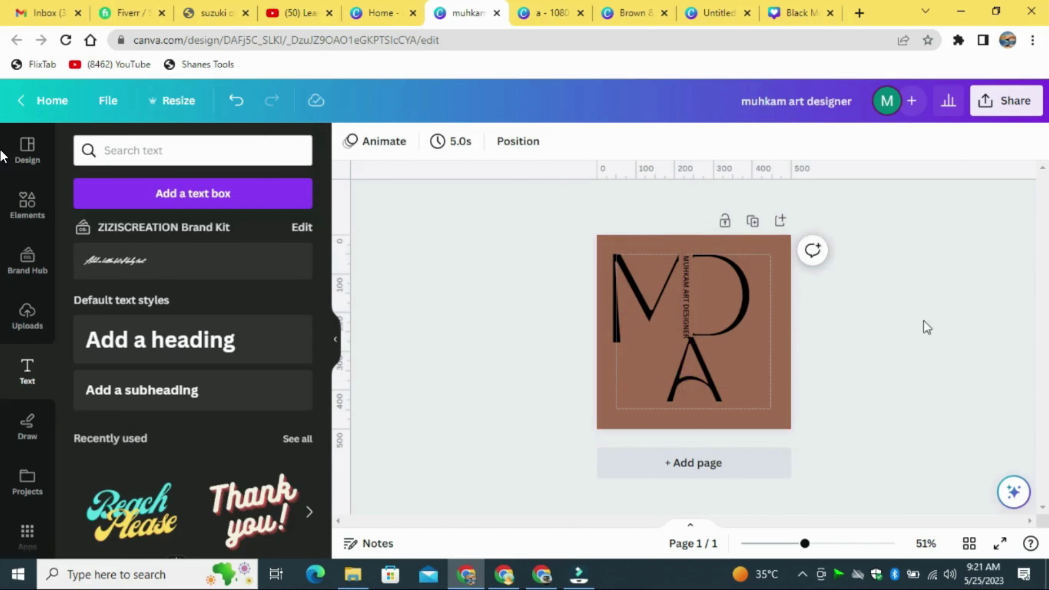
- Nudge the vertical text closer to the M and align its upper end with the letter tops
click(692, 319)
drag(690, 319, 688, 317)
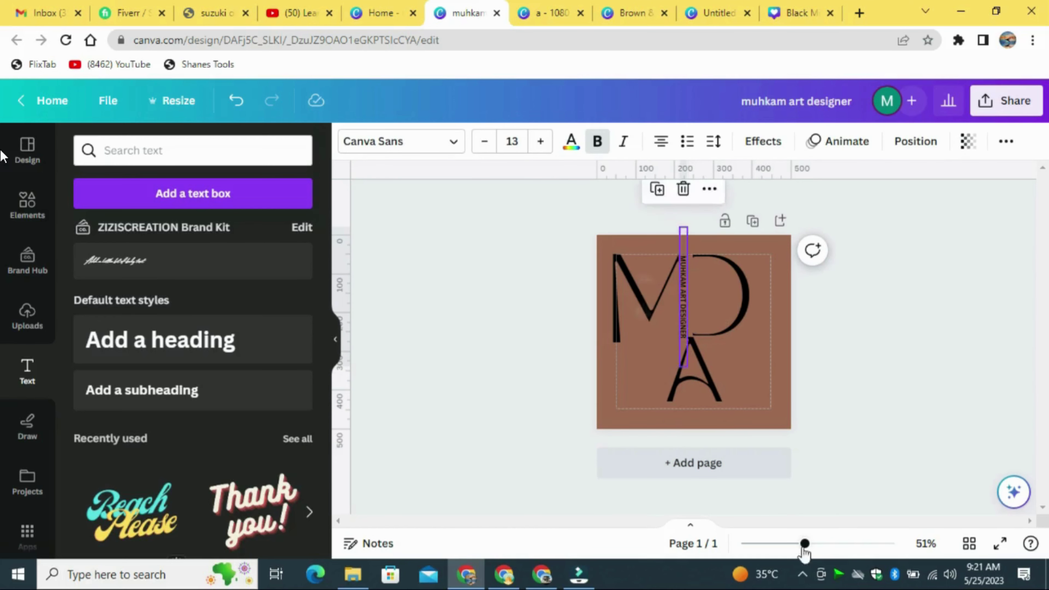
drag(805, 545, 837, 544)
click(873, 335)
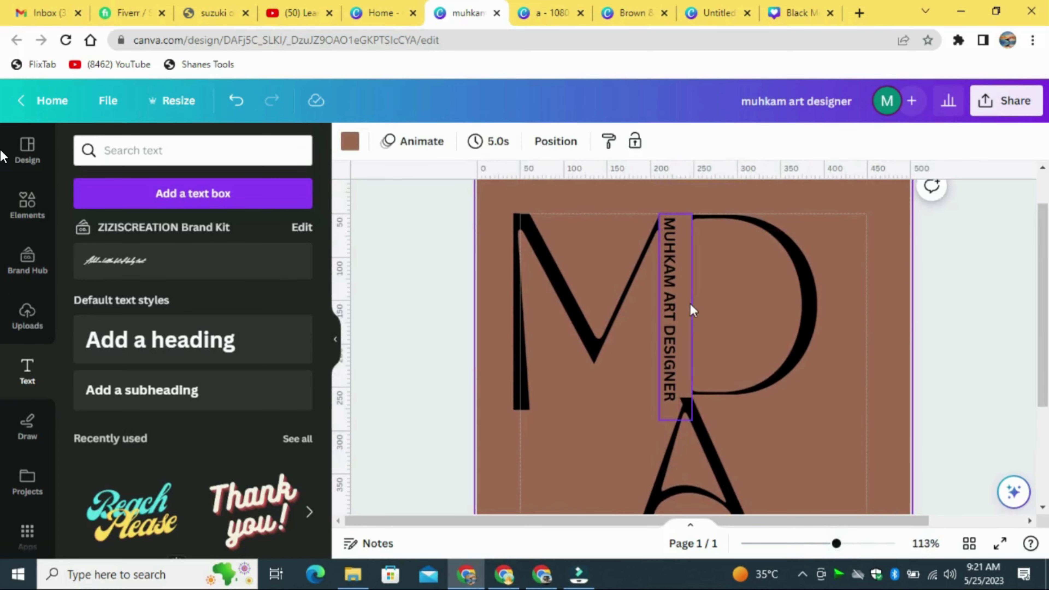
click(680, 299)
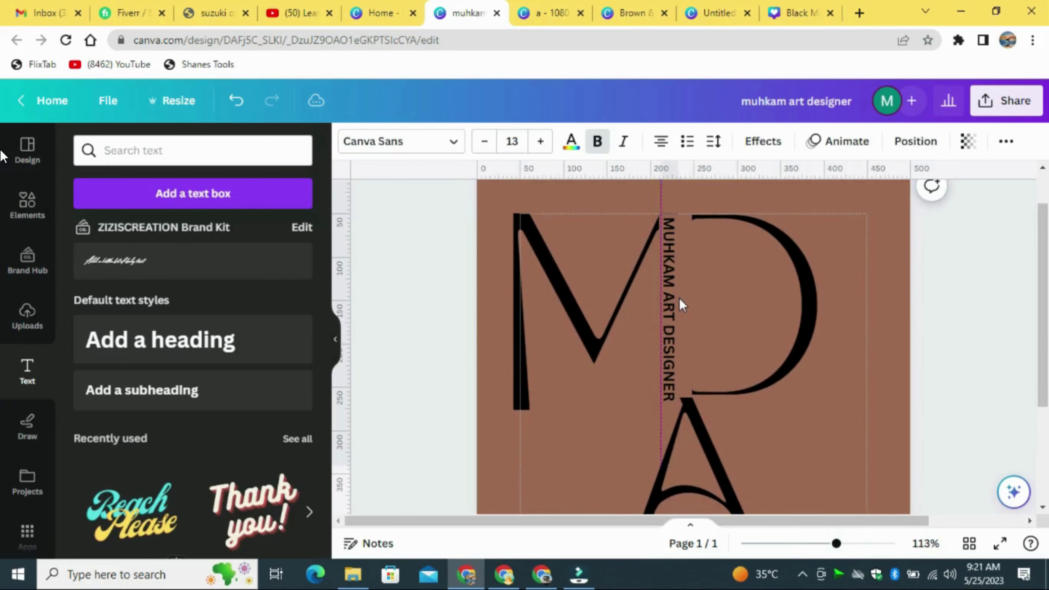
click(733, 312)
click(670, 313)
drag(670, 313, 668, 305)
- Move the D closer to the vertical text and narrow the brown bar from the D's side
drag(798, 342, 782, 336)
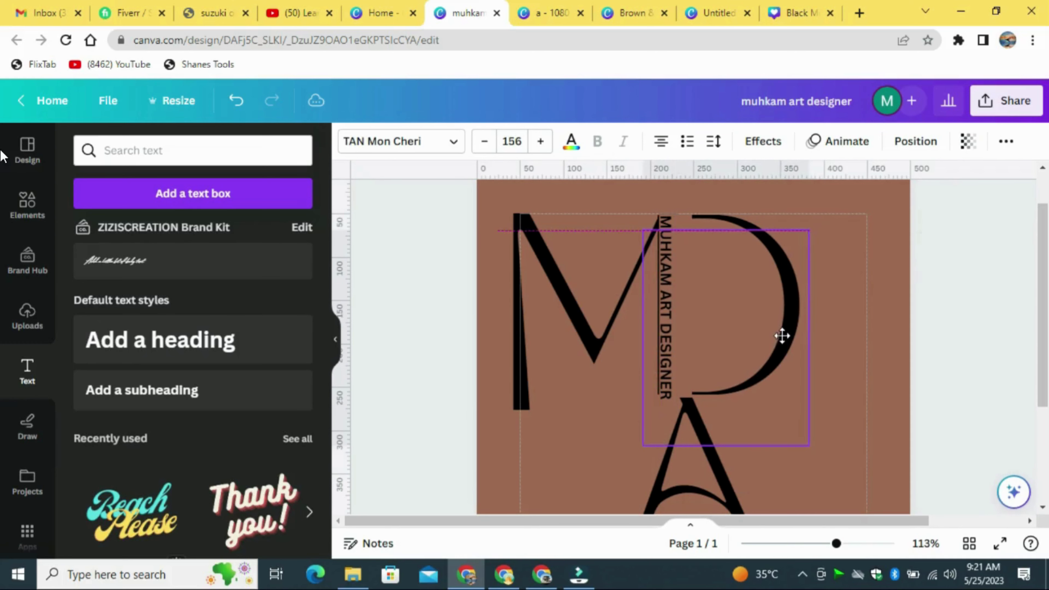
click(707, 309)
drag(707, 309, 679, 308)
- Set the vertical text to font size 12 and reposition it in the gap, level with the letter tops
click(669, 327)
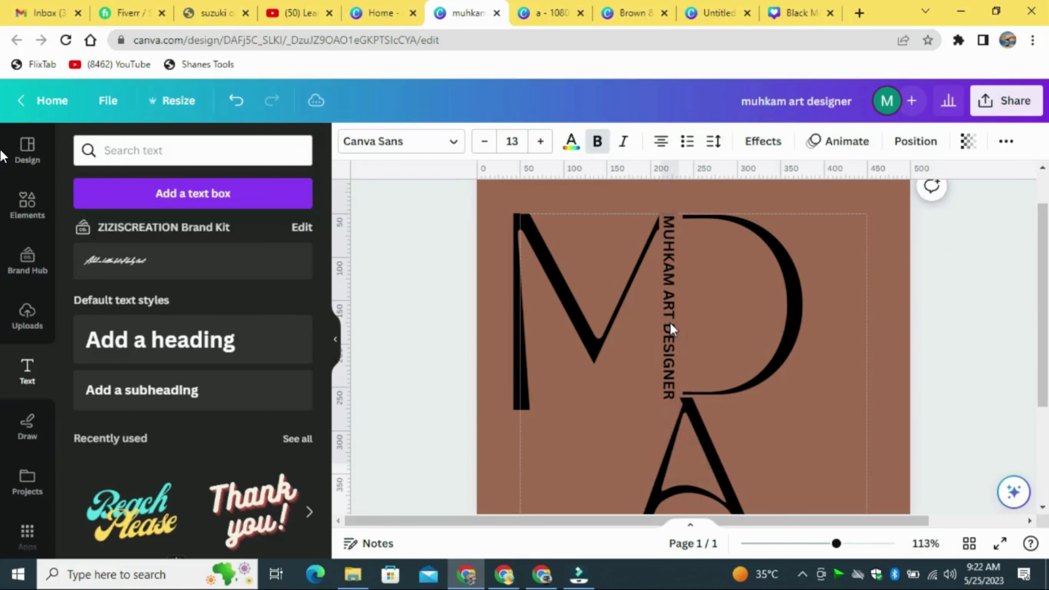
click(662, 294)
click(879, 334)
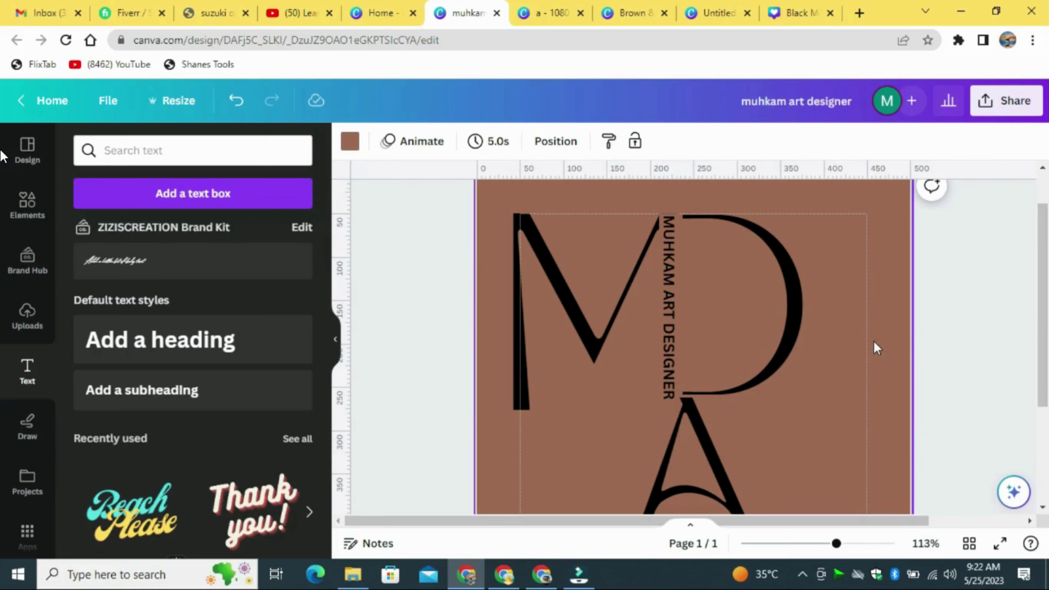
click(671, 388)
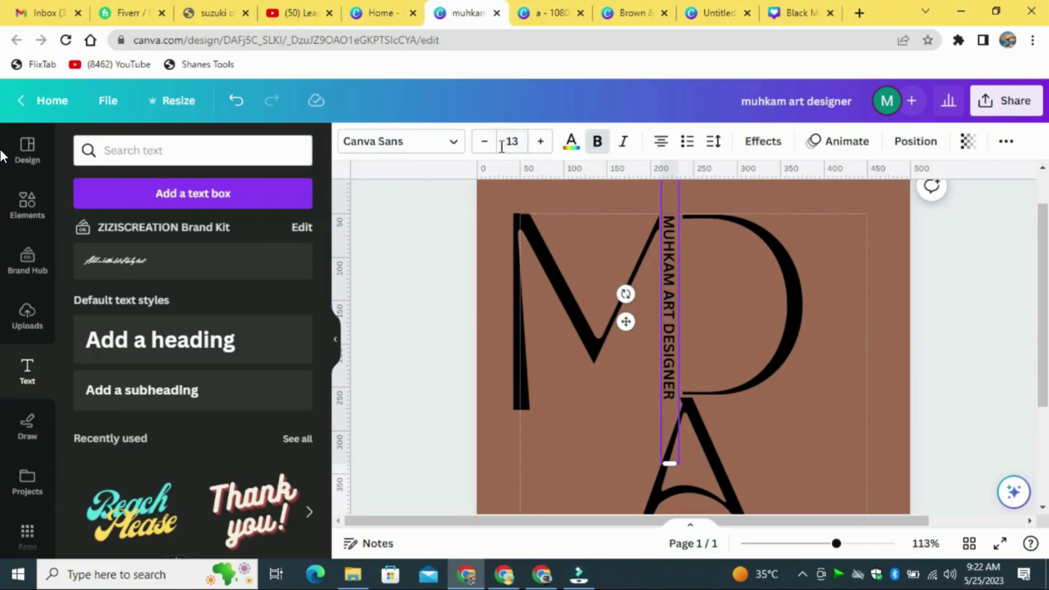
click(484, 146)
click(677, 305)
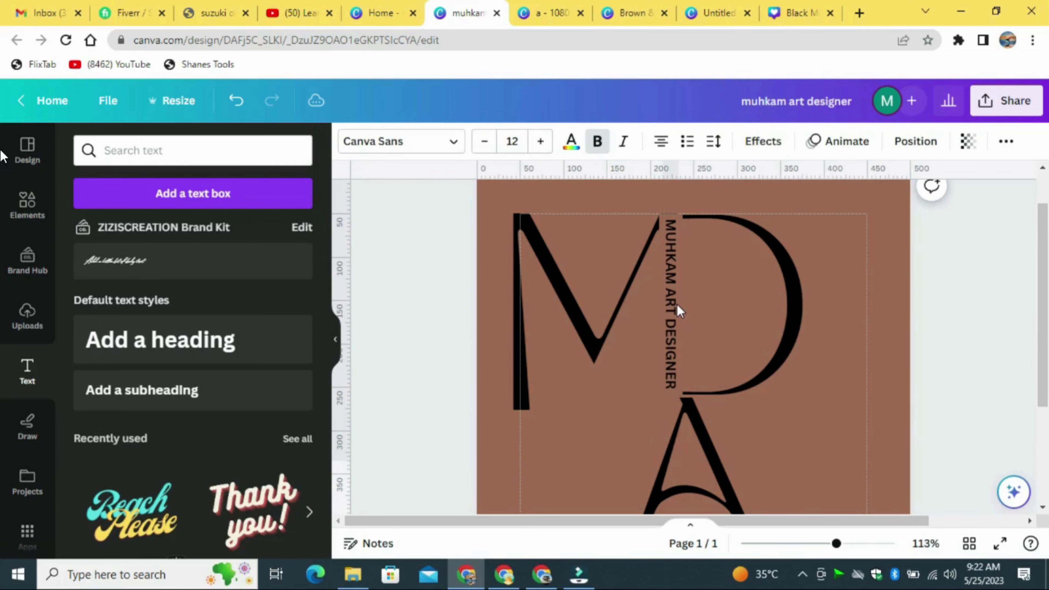
click(677, 305)
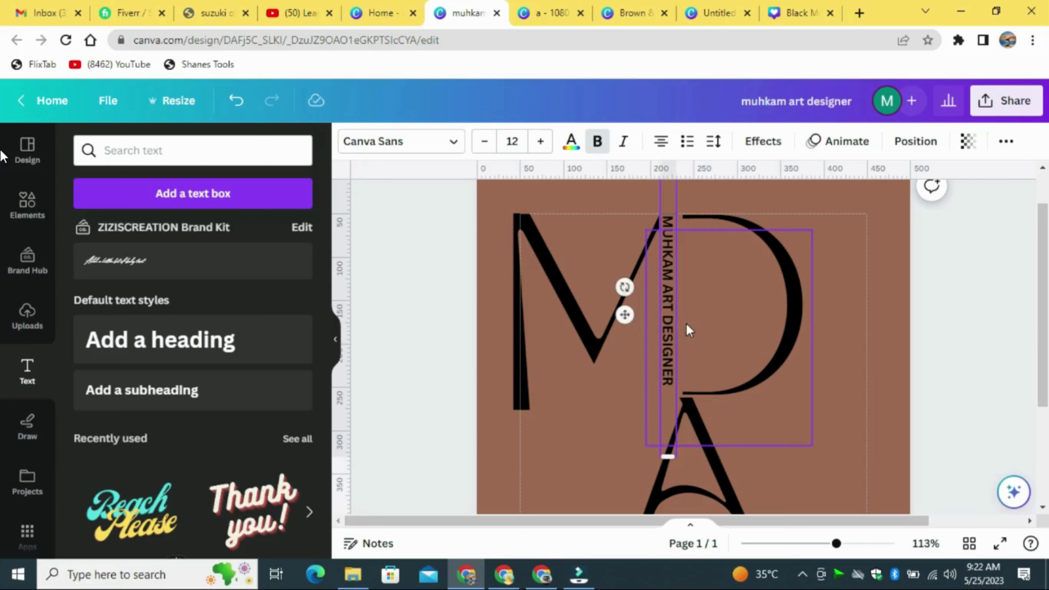
- Shrink the D to font size 148 so its height matches the length of the vertical text
click(793, 325)
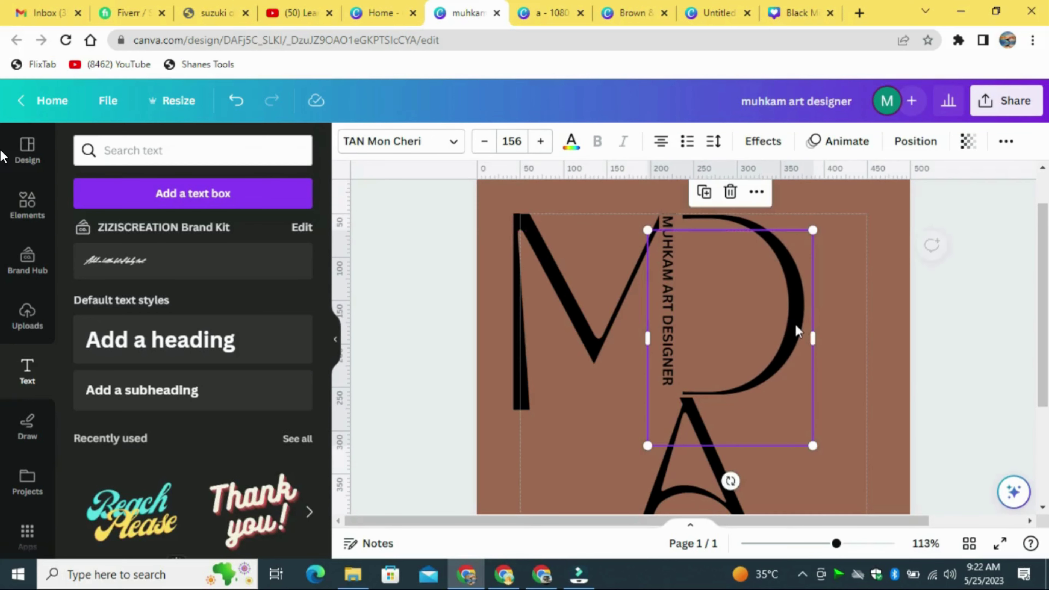
drag(812, 446, 807, 436)
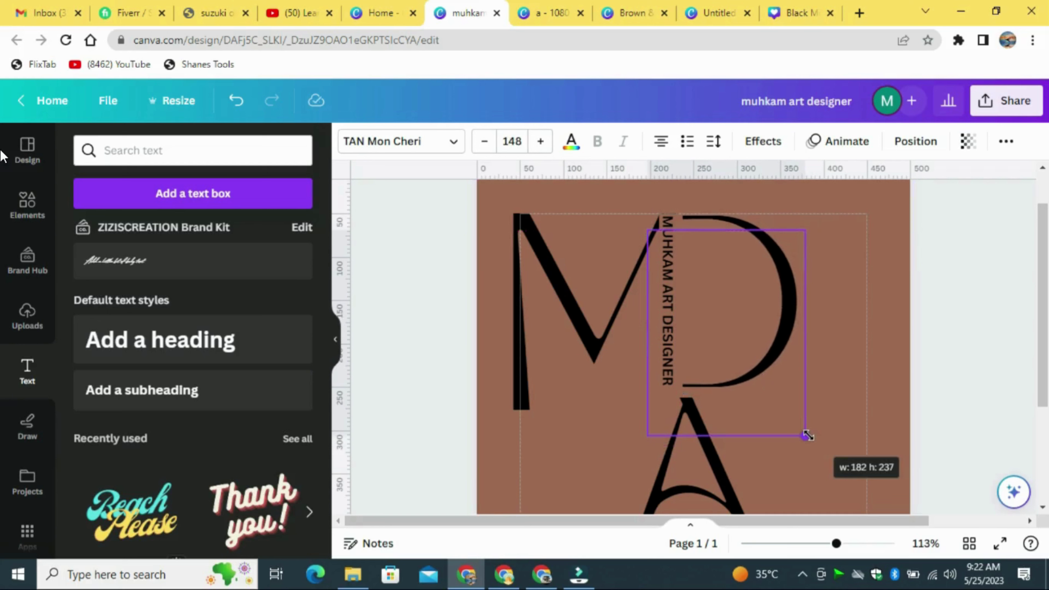
click(881, 374)
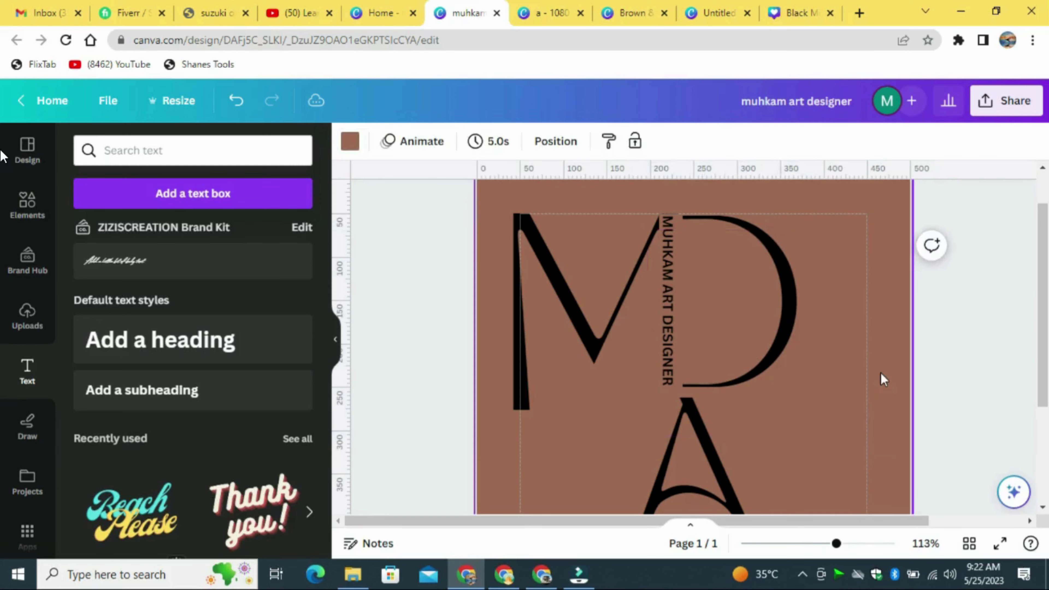
- Move the A up so it overlaps the lower curve of the D, just beside the vertical text
drag(1045, 330, 1045, 355)
drag(731, 412, 750, 339)
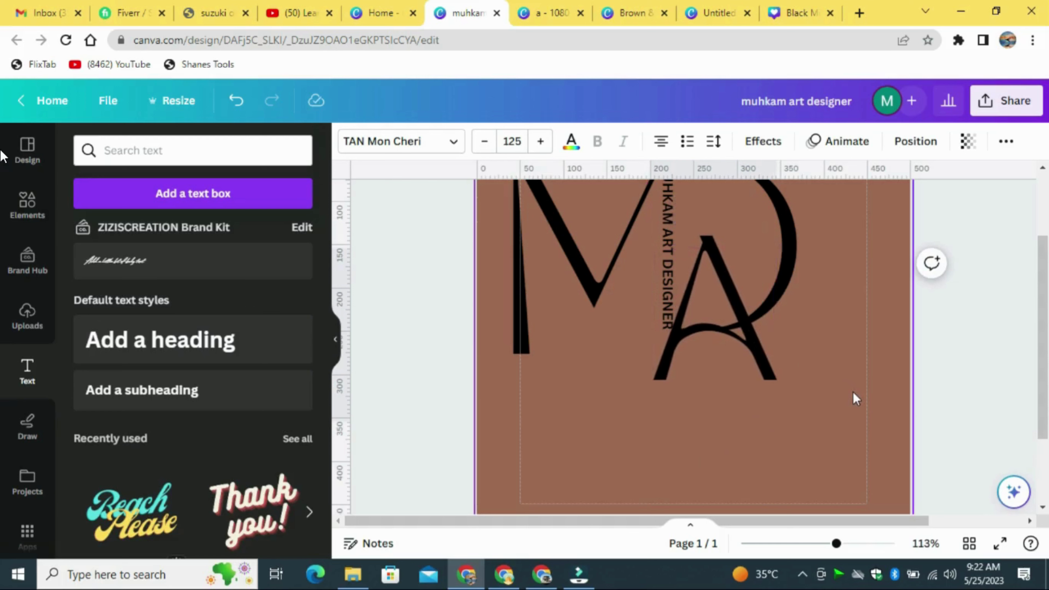
click(854, 392)
drag(837, 544, 815, 556)
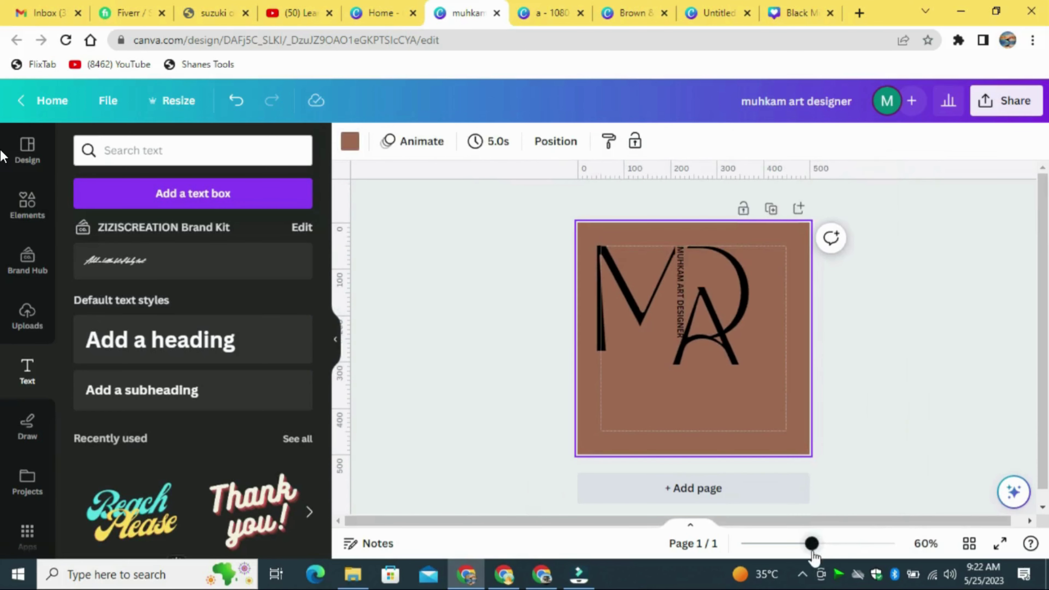
click(719, 364)
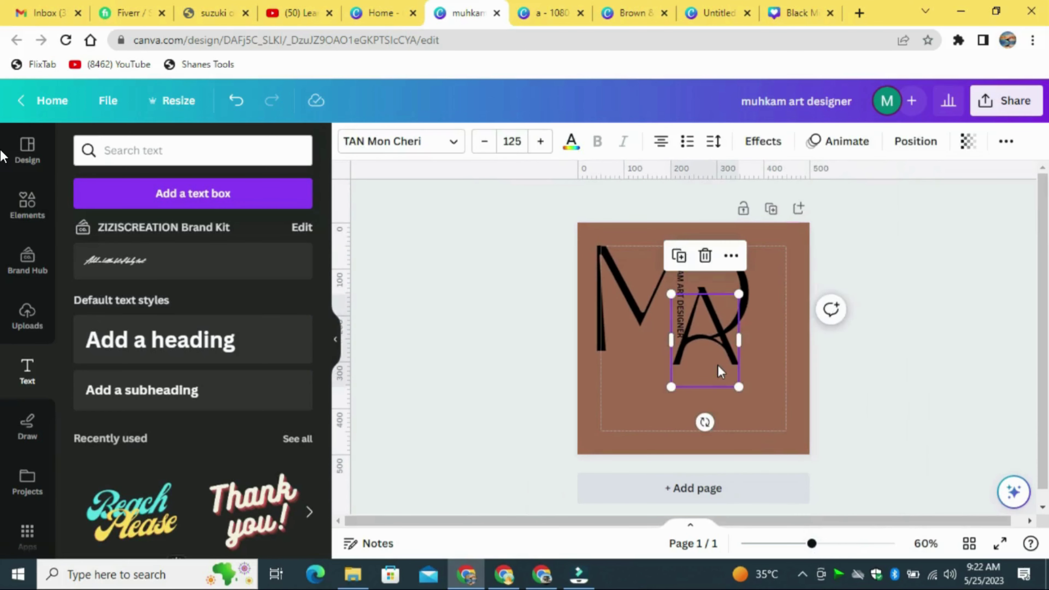
mouse_move(718, 363)
mouse_down()
mouse_move(746, 394)
mouse_move(728, 365)
mouse_up()
- Group all the logo elements and move the group toward the center of the page
click(783, 269)
drag(780, 253, 520, 374)
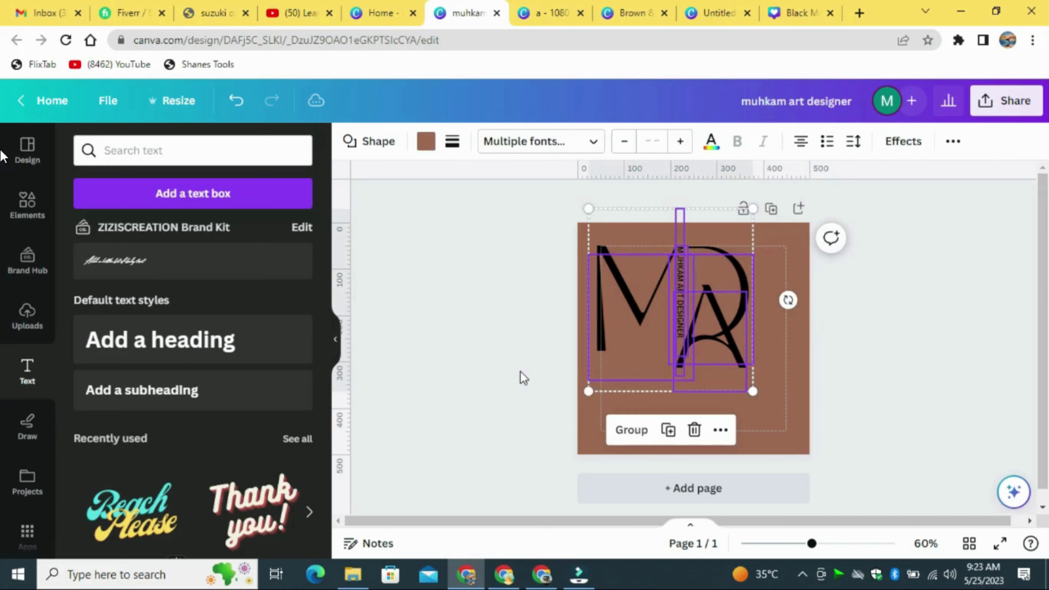
click(642, 413)
drag(672, 364, 702, 386)
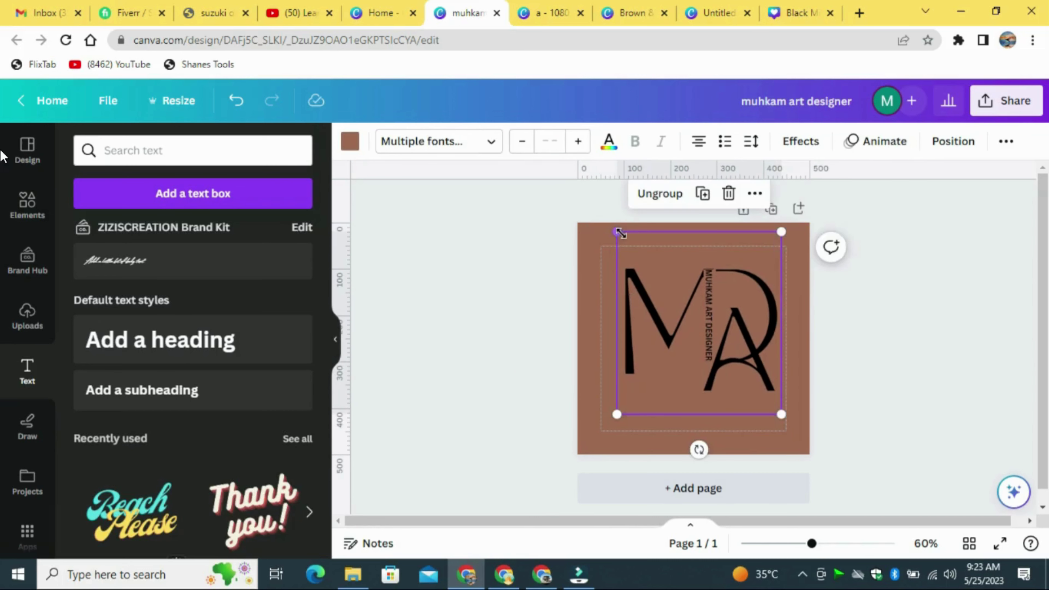
- Enlarge the grouped logo to nearly fill the page and center it horizontally
drag(620, 233, 562, 216)
drag(734, 387, 739, 383)
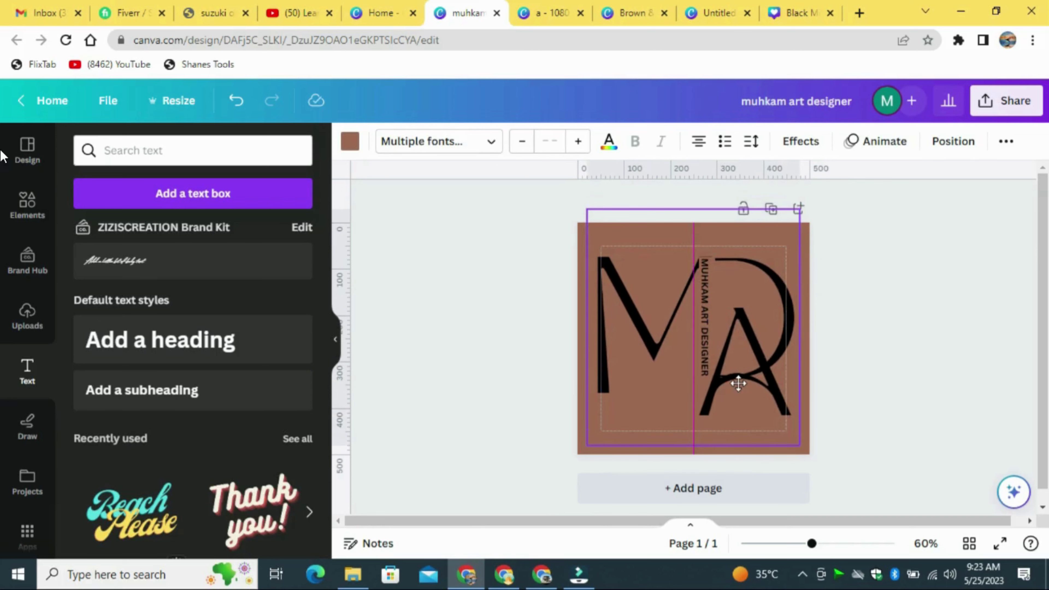
click(820, 347)
- Ungroup the enlarged logo into its separate elements
click(708, 329)
click(684, 305)
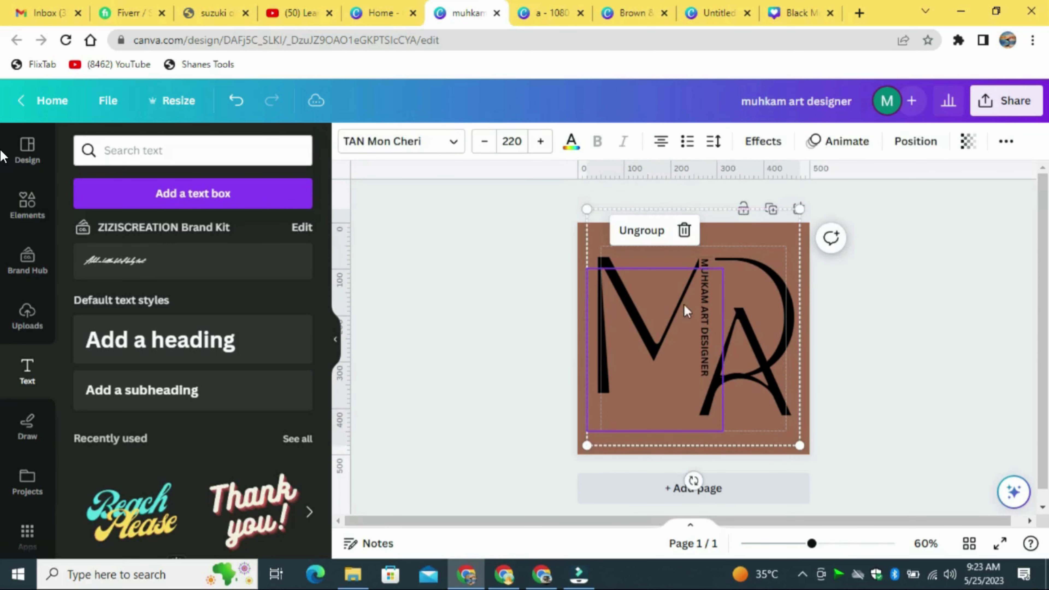
click(639, 232)
click(852, 291)
- Nudge the vertical text and the A slightly to the left
click(708, 322)
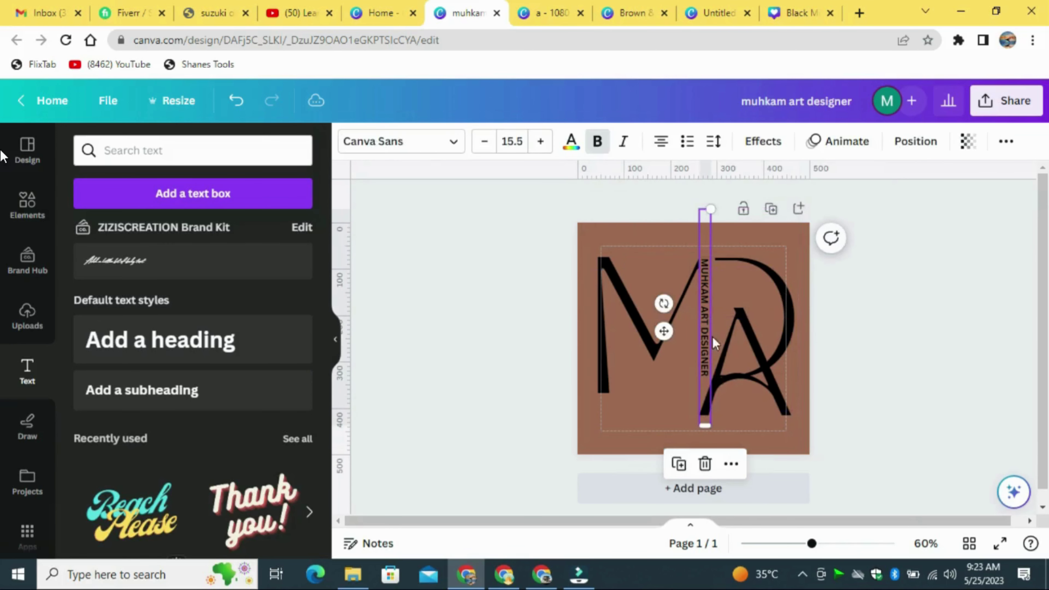
click(909, 347)
click(760, 359)
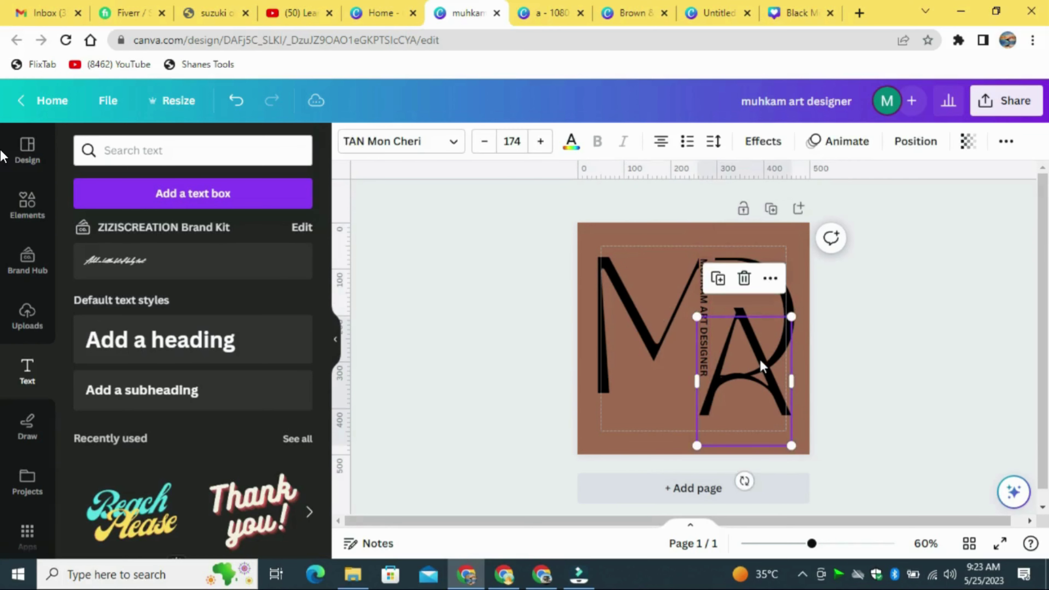
click(924, 328)
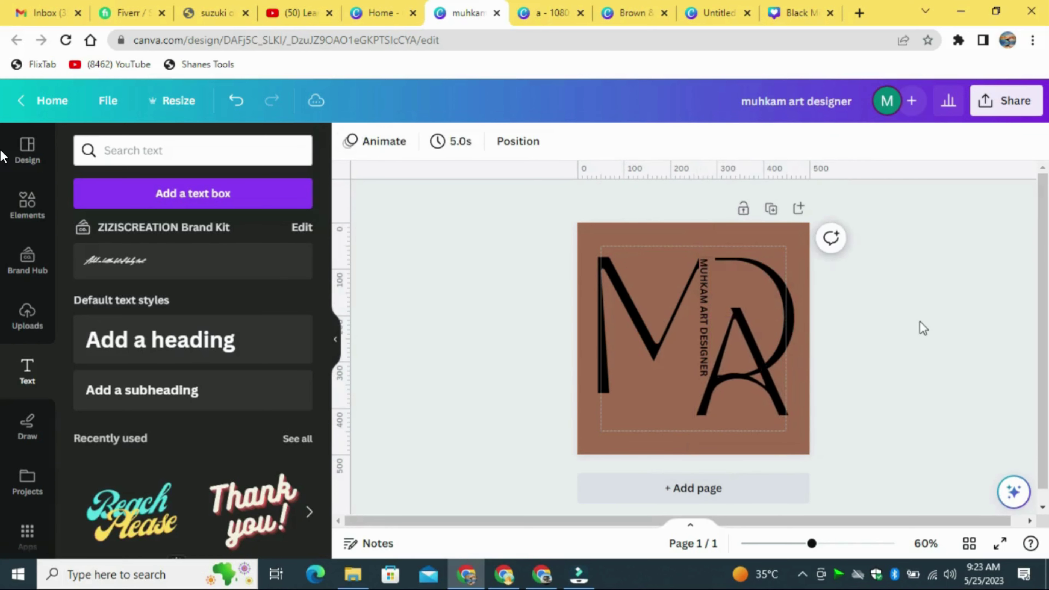
- Check the design in full-screen view, then return to the editor
click(1000, 541)
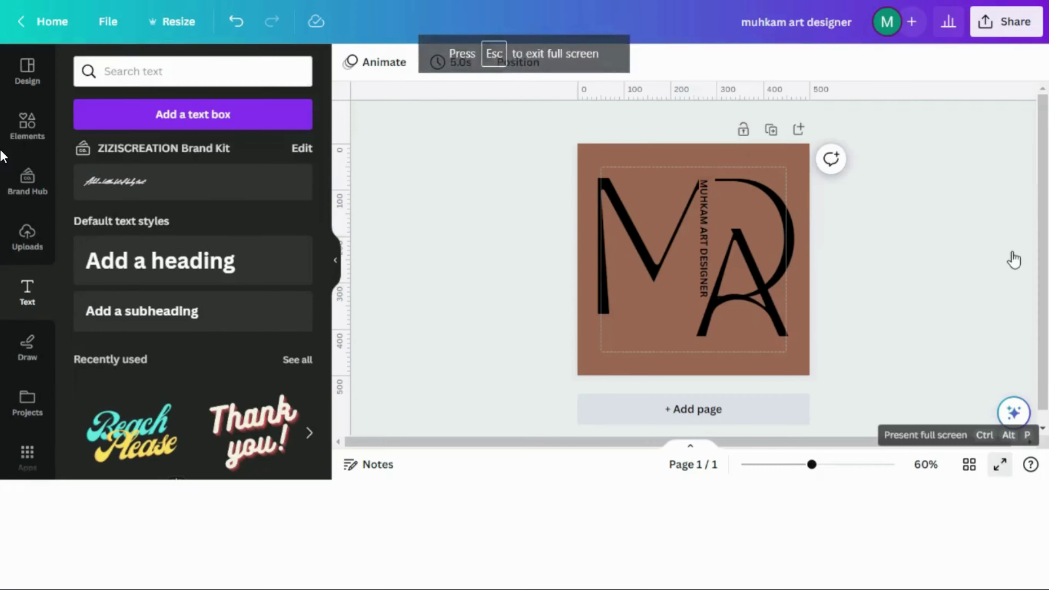
key(Escape)
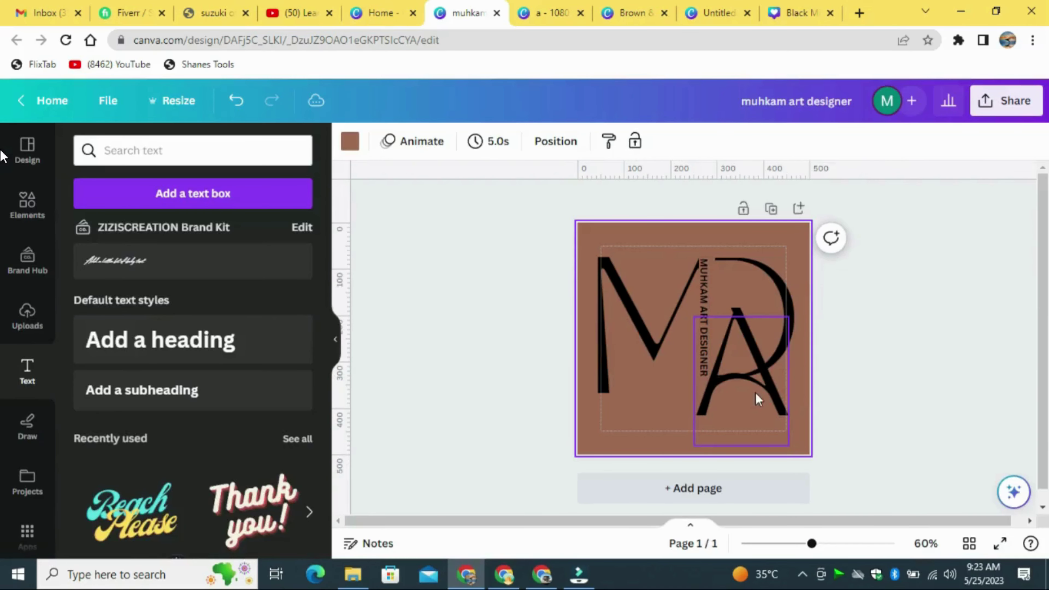
- Narrow the brown bar behind the vertical text to a width of 34 from the D's side
drag(813, 544, 833, 543)
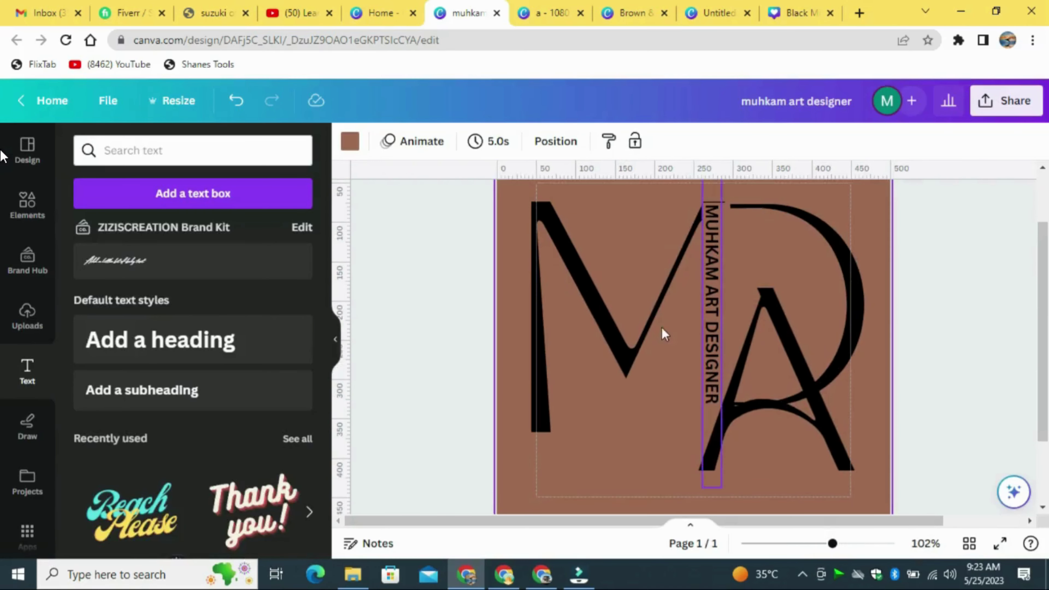
click(721, 245)
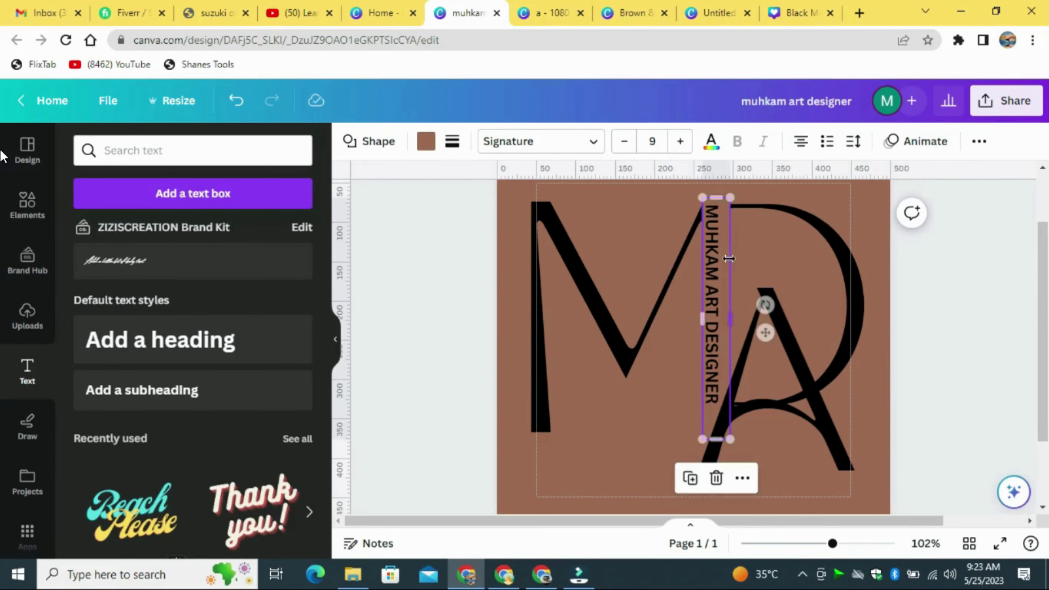
drag(730, 262, 729, 264)
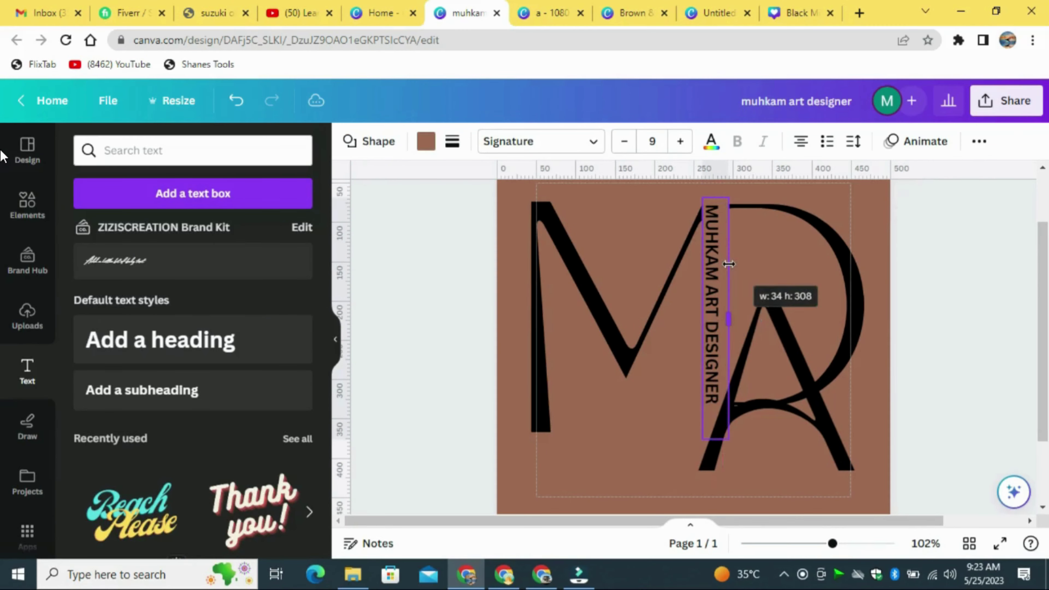
click(955, 266)
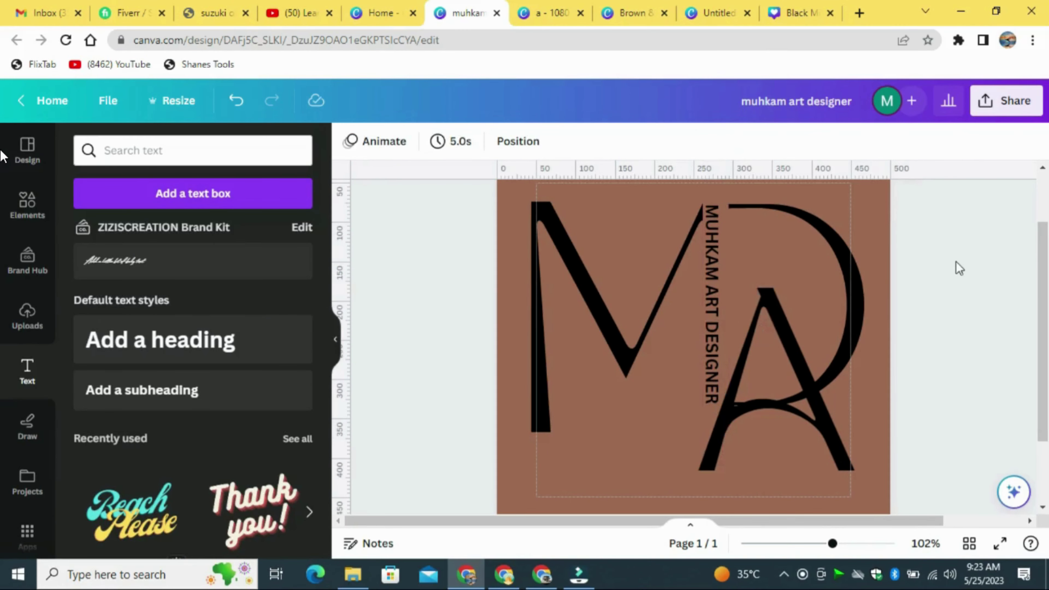
click(727, 285)
key(Escape)
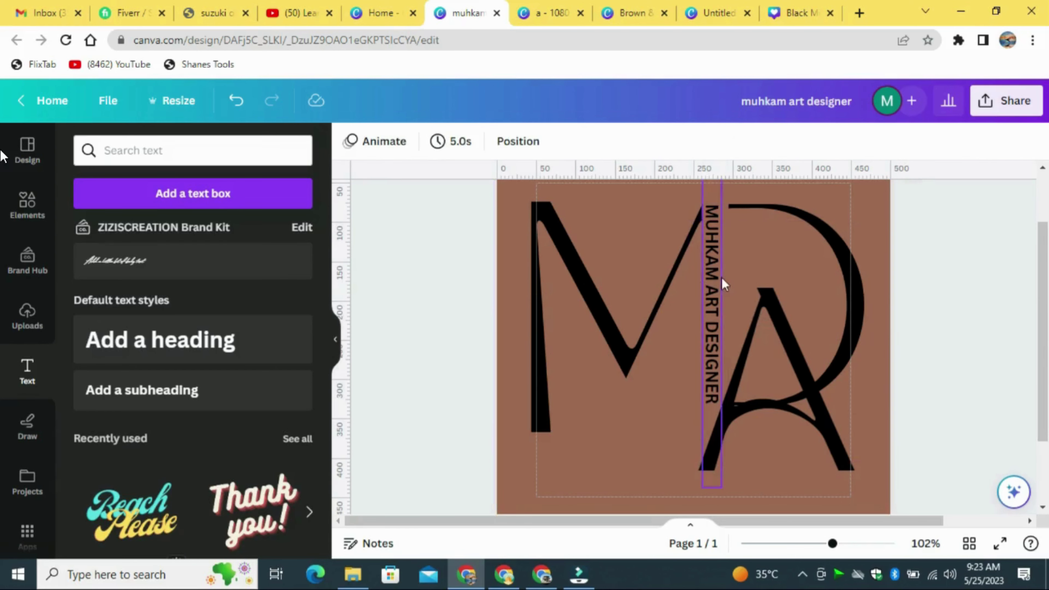
- Set the brown bar's width to 34 and fine-tune the positions of the vertical text and the A
click(703, 285)
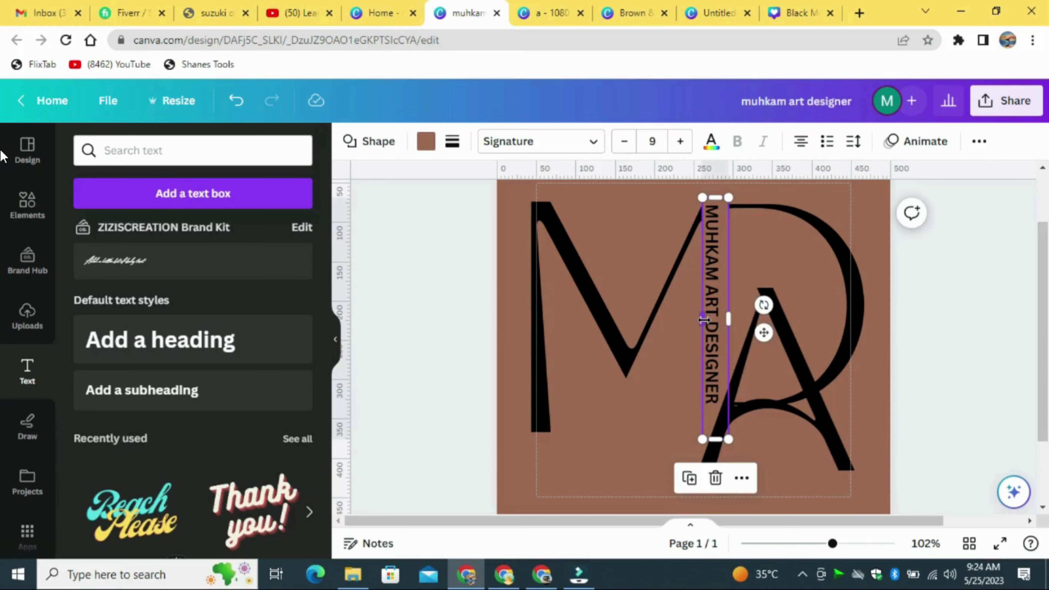
drag(704, 320, 702, 320)
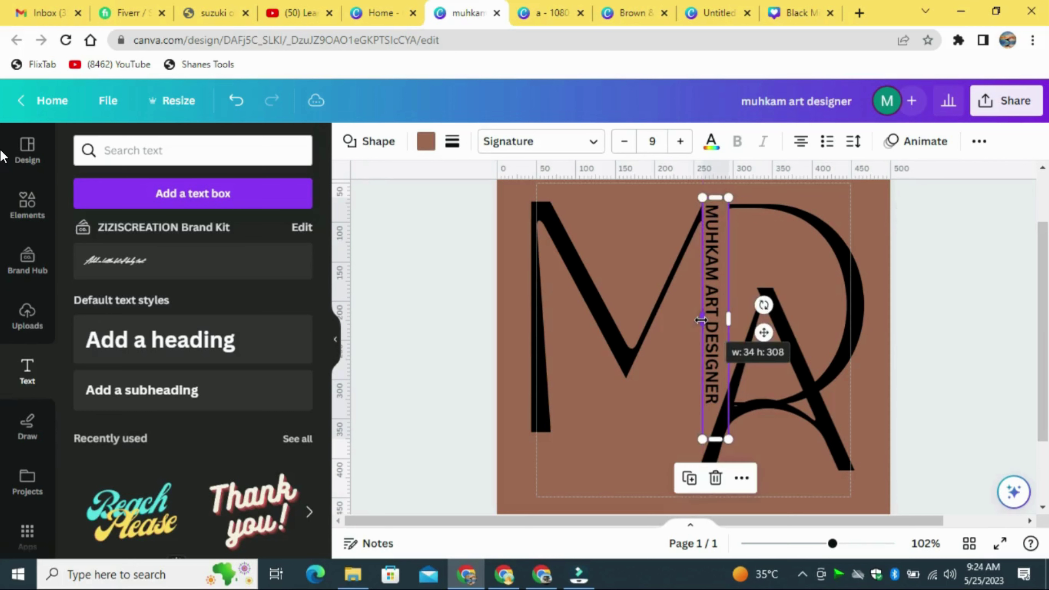
key(Escape)
click(716, 281)
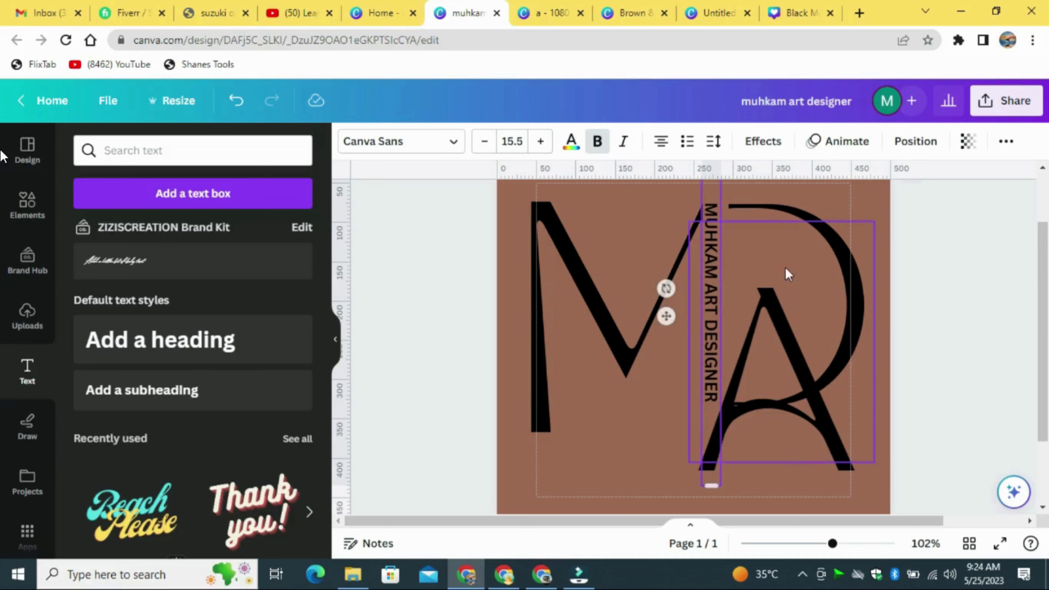
click(956, 266)
drag(825, 424, 827, 422)
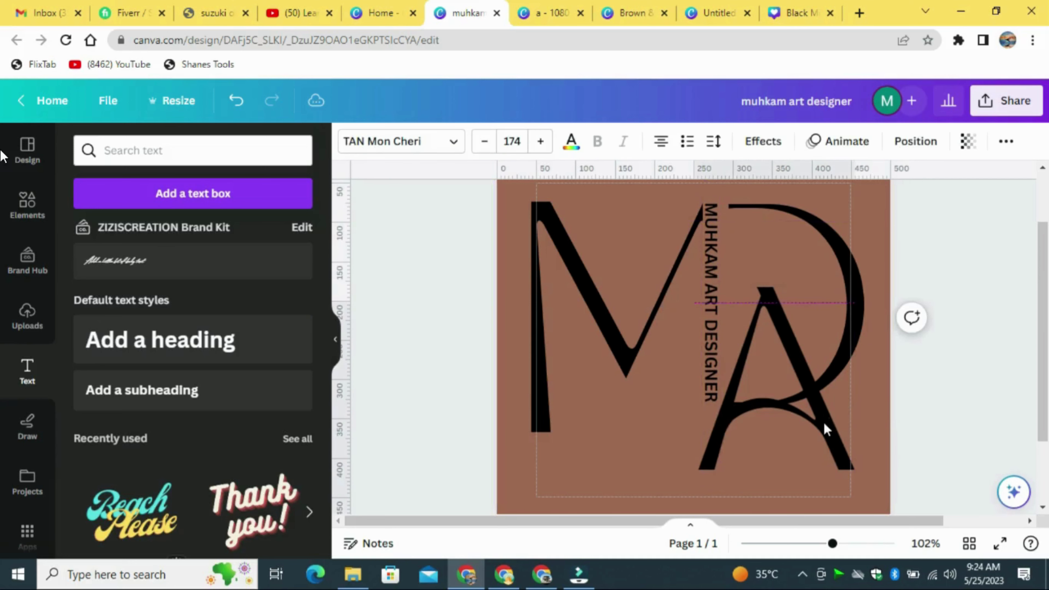
key(Escape)
- Group all the logo elements and duplicate the page as a second page
drag(833, 543, 816, 543)
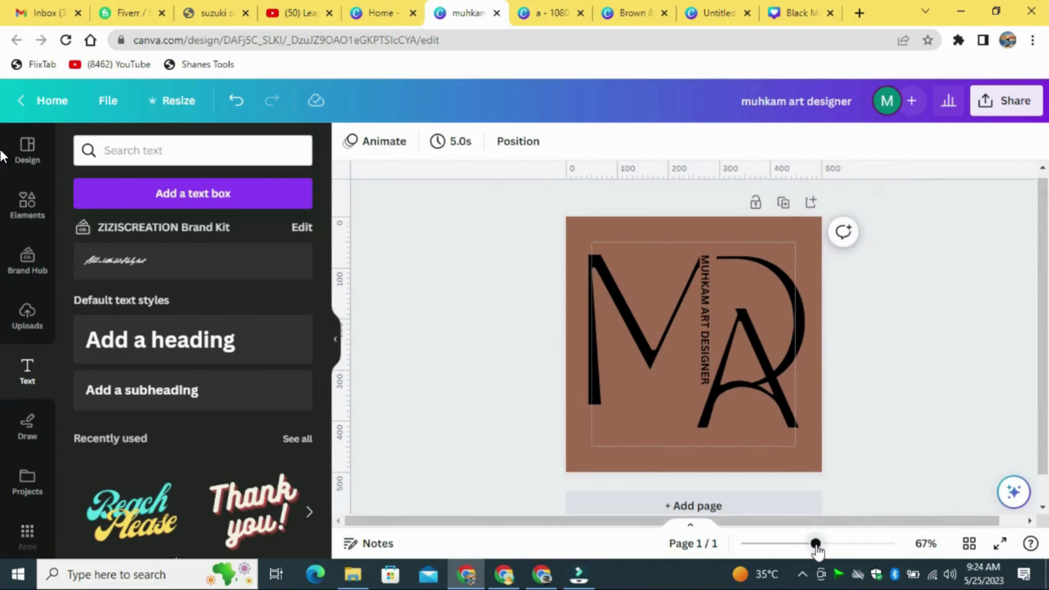
drag(589, 224, 849, 469)
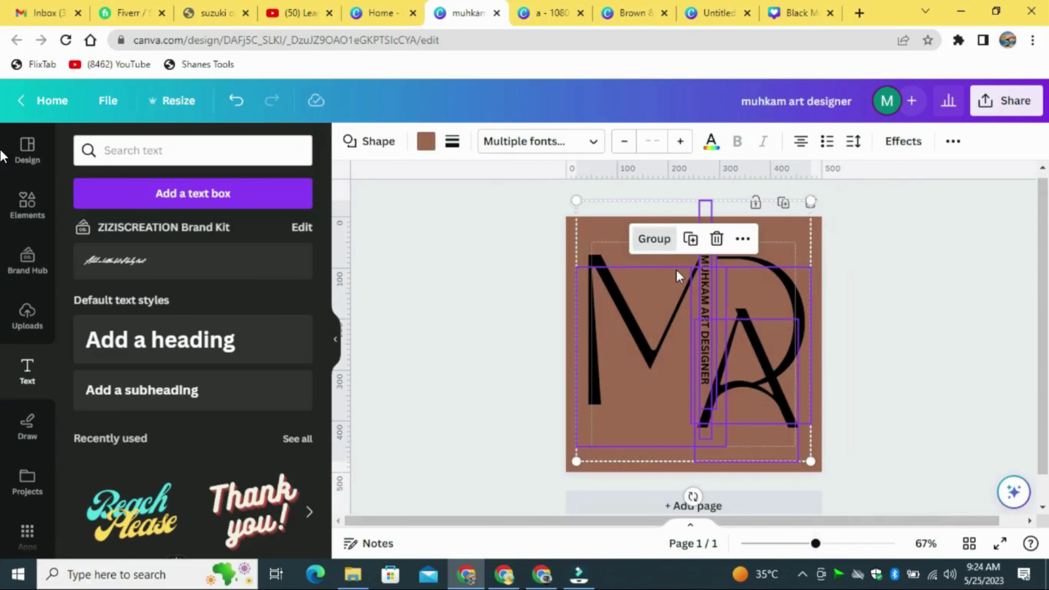
click(655, 238)
click(943, 315)
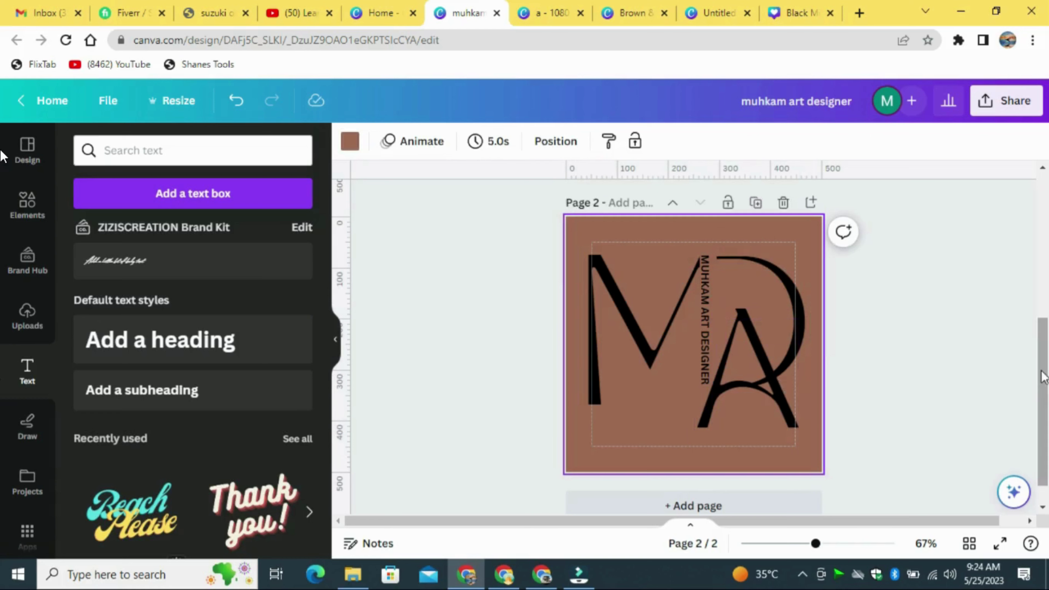
drag(1043, 372, 1043, 385)
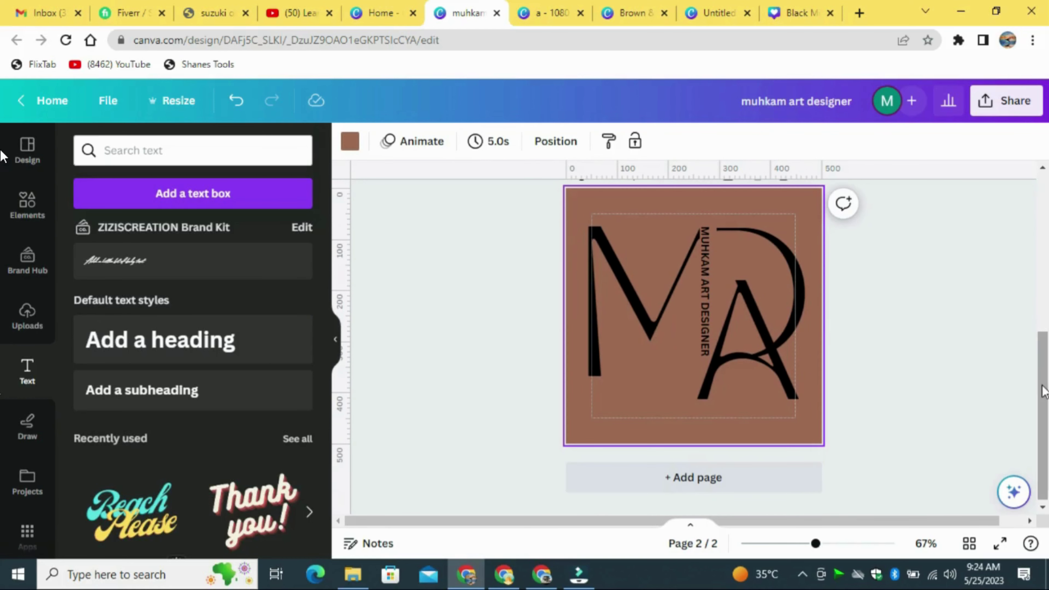
scroll(914, 316, up, 2)
- On page 2, move the A over the centre of the M and reduce its font size to 151
drag(784, 392, 694, 389)
drag(602, 445, 615, 426)
drag(665, 392, 663, 405)
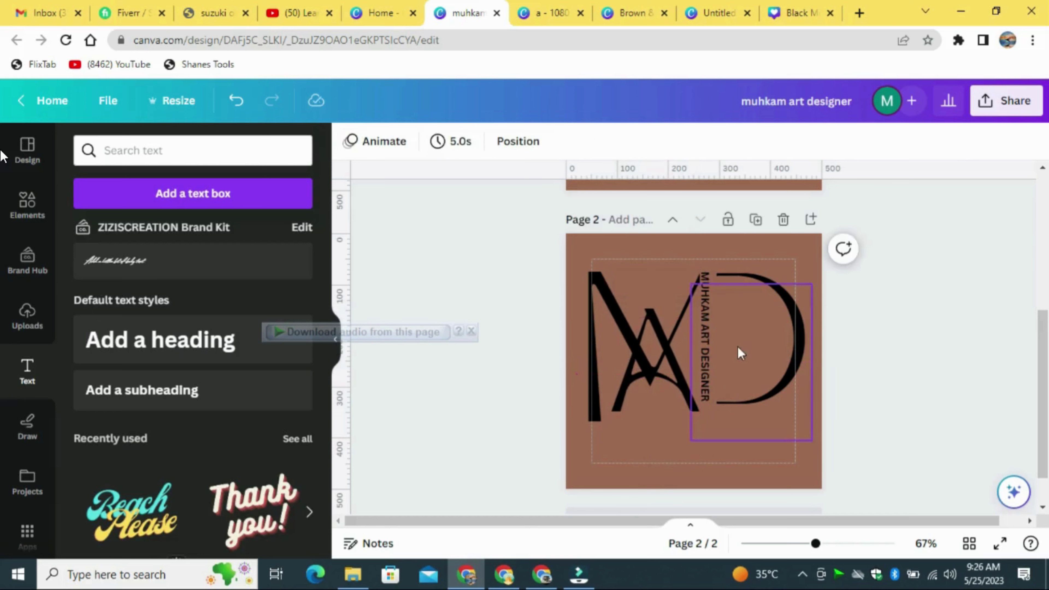
- Move the D to the right of the M and turn the MUHKAM ART DESIGNER text horizontal below the letters
drag(738, 351, 787, 364)
click(712, 355)
drag(680, 337, 728, 457)
- Turn the brown bar horizontal across the middle of the M and place the MUHKAM ART DESIGNER text on it
click(710, 276)
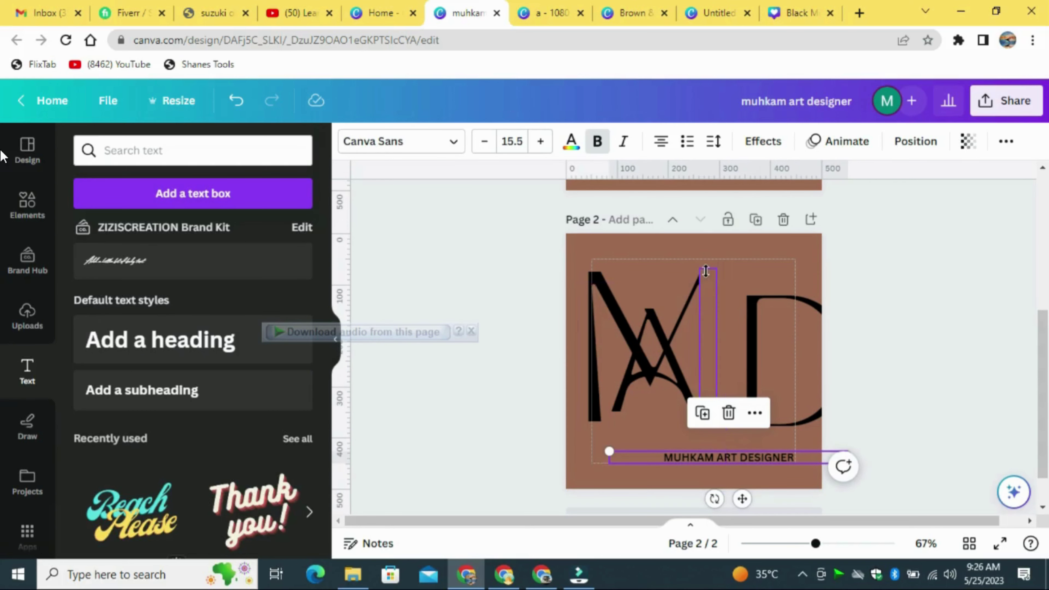
drag(692, 461, 768, 347)
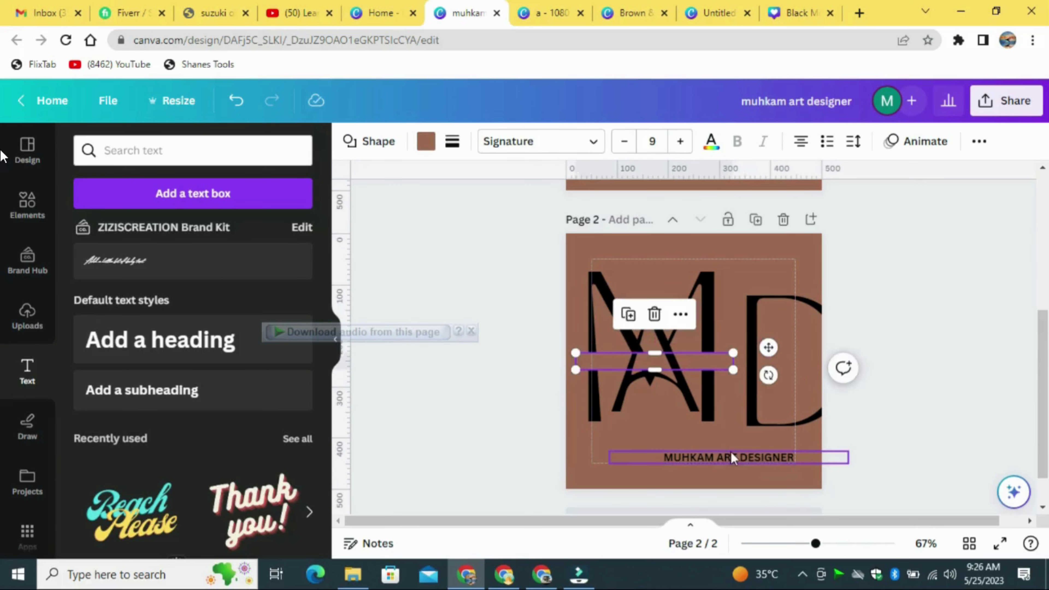
drag(733, 455, 661, 333)
click(996, 344)
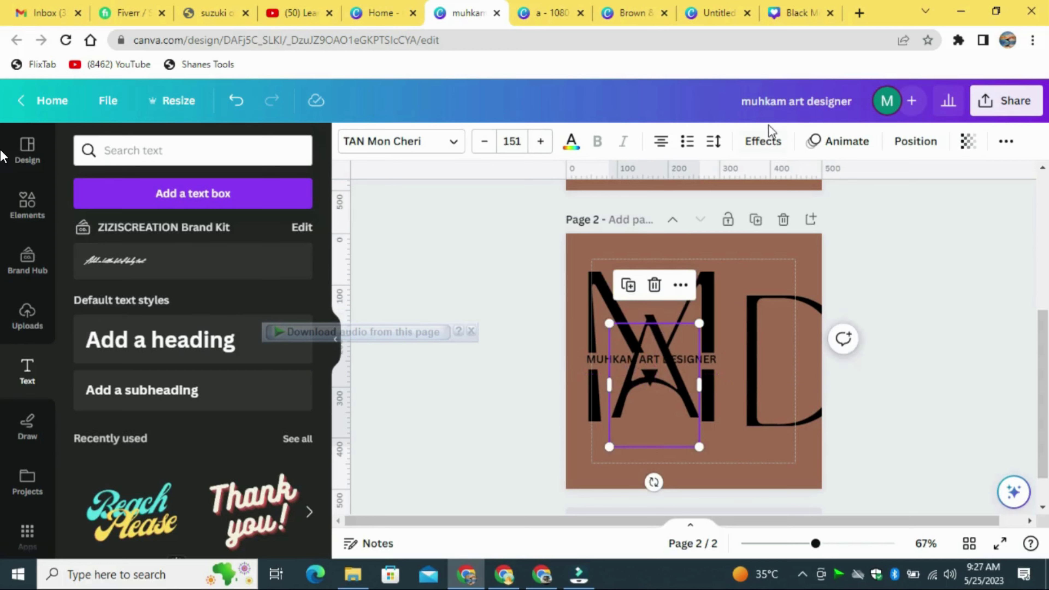
- Raise the A between the legs of the M and enlarge it slightly
scroll(888, 348, up, 2)
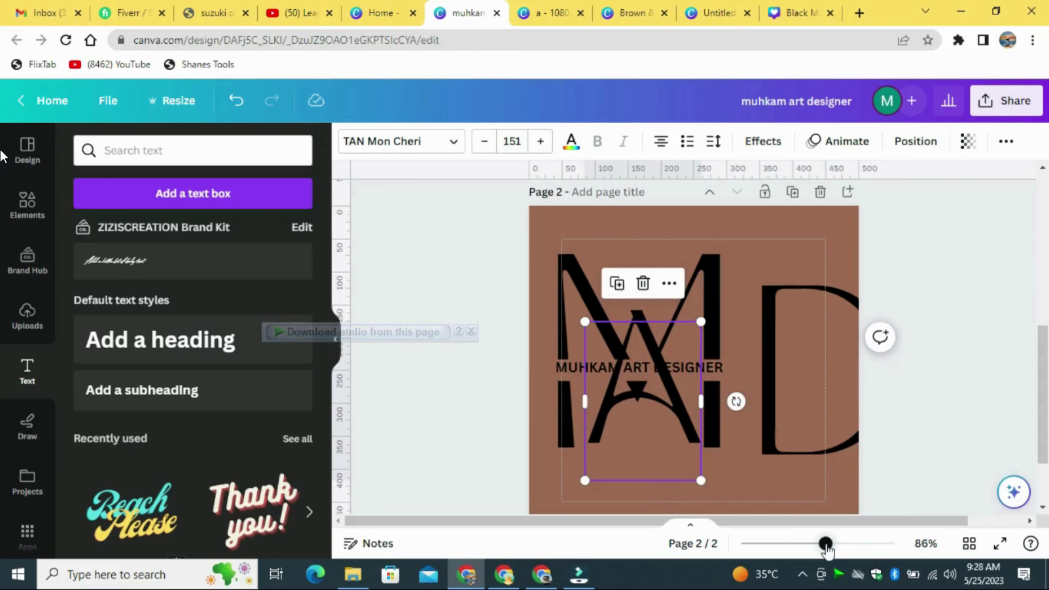
drag(628, 457, 624, 420)
drag(586, 450, 576, 455)
click(815, 239)
- Bring the MUHKAM ART DESIGNER text in front of all other elements
click(705, 372)
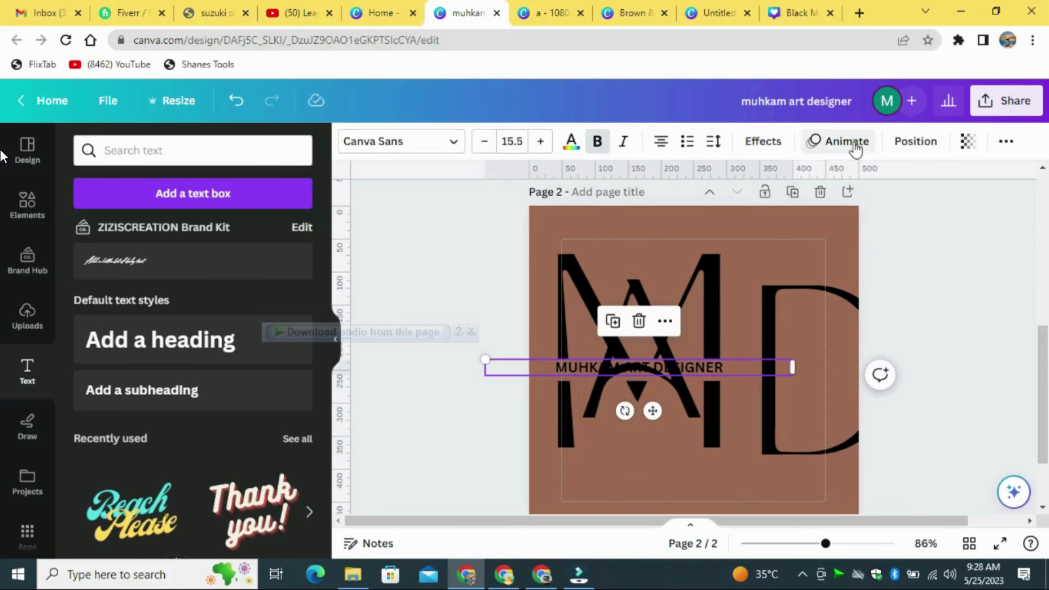
click(916, 141)
click(247, 212)
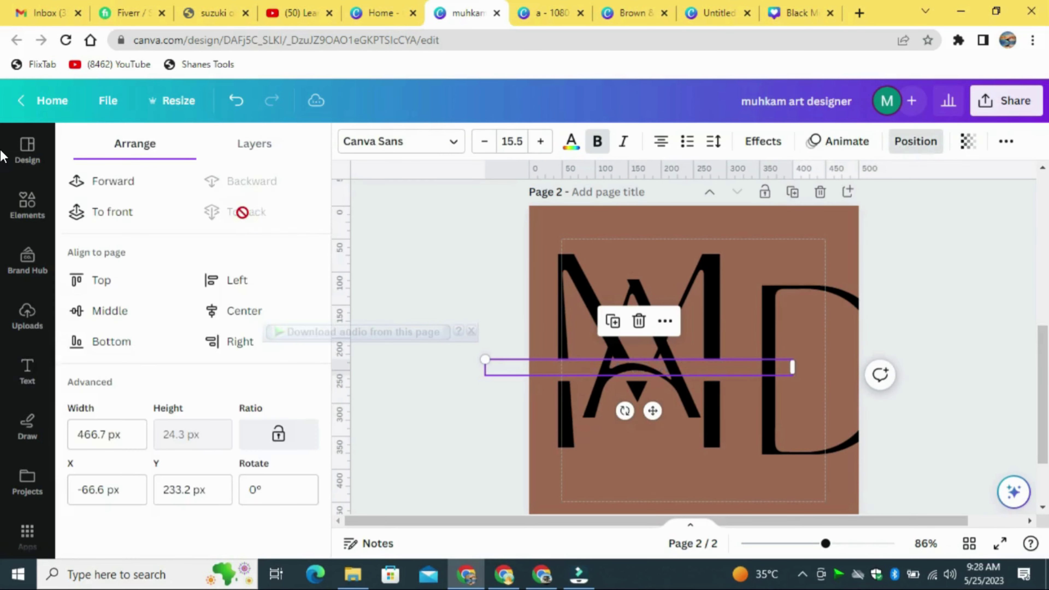
click(117, 211)
click(738, 422)
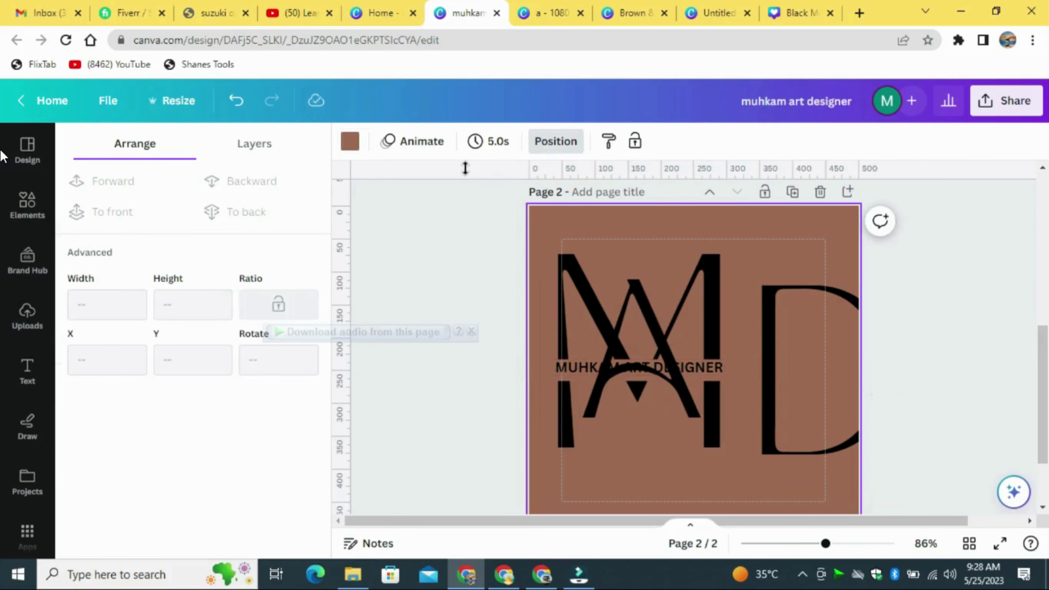
- Move the brown bar above the A in the layer order, directly beneath the text
click(270, 154)
click(198, 335)
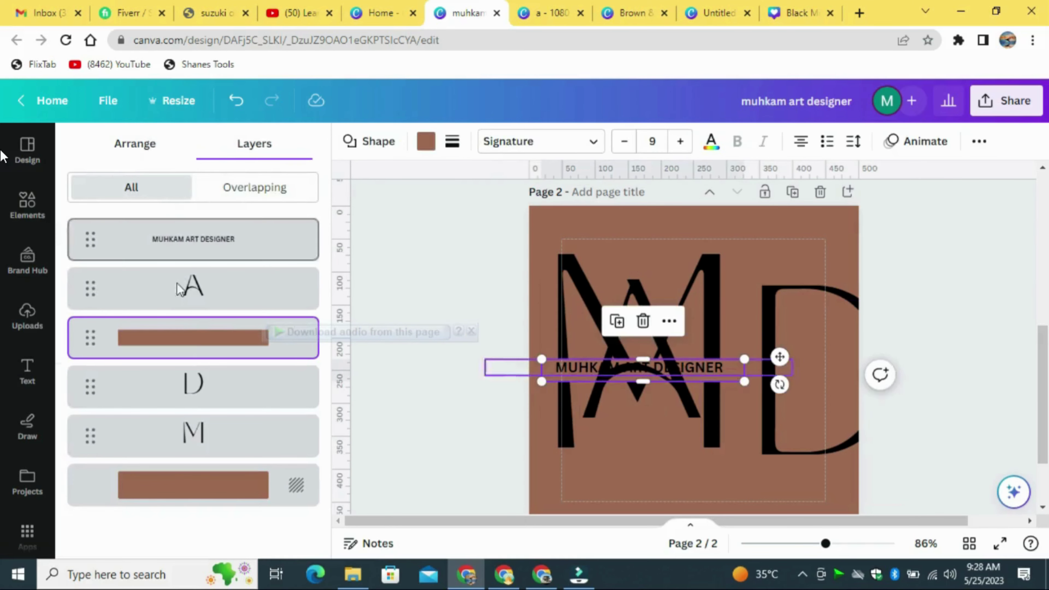
drag(198, 336, 203, 286)
click(735, 462)
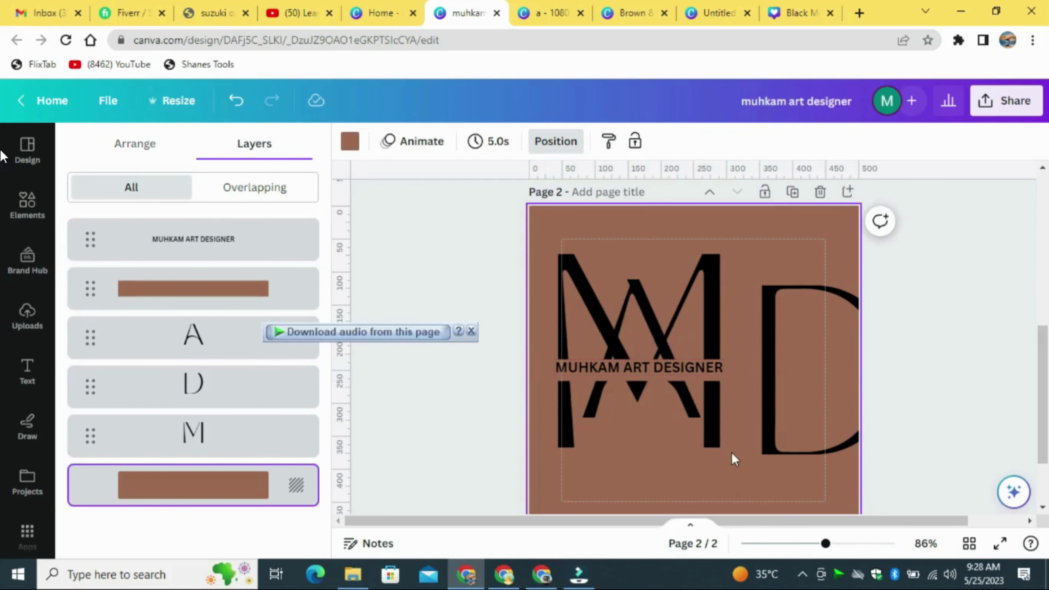
- Thin the horizontal brown bar to 22 from its lower edge
click(642, 374)
drag(642, 374, 642, 376)
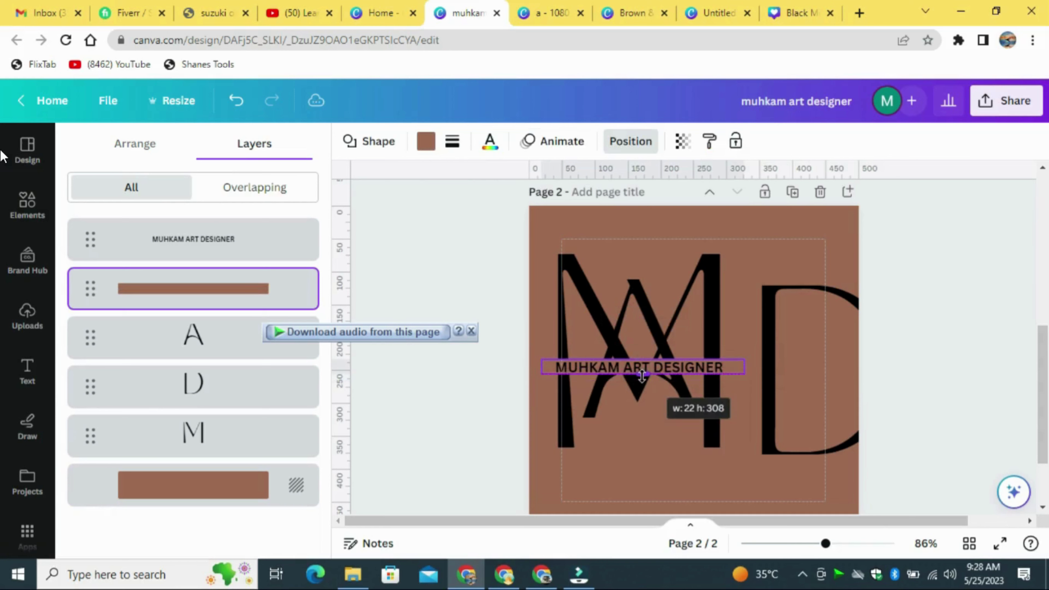
click(811, 245)
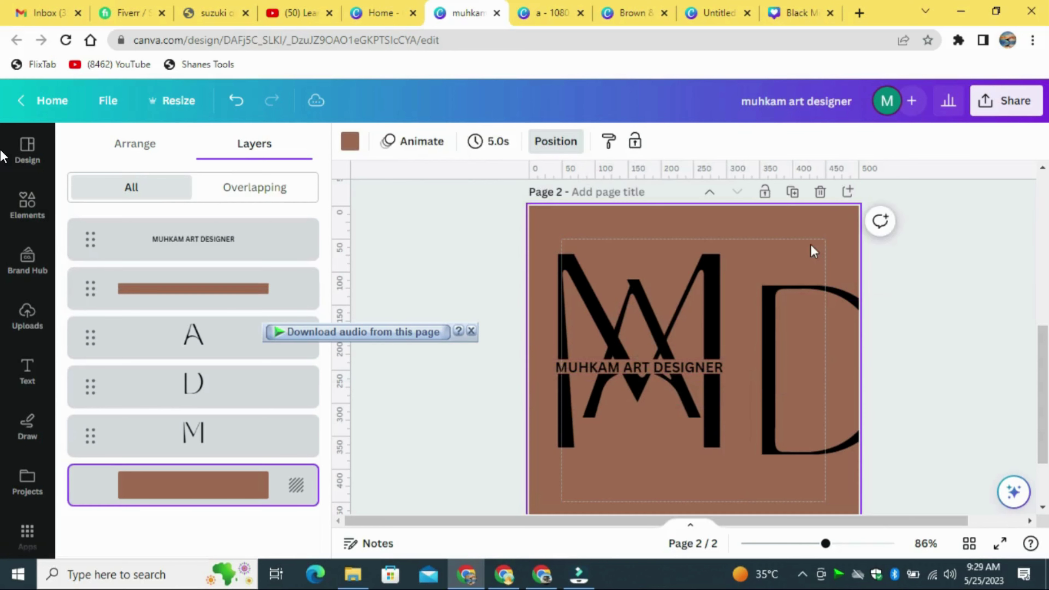
click(721, 368)
click(303, 306)
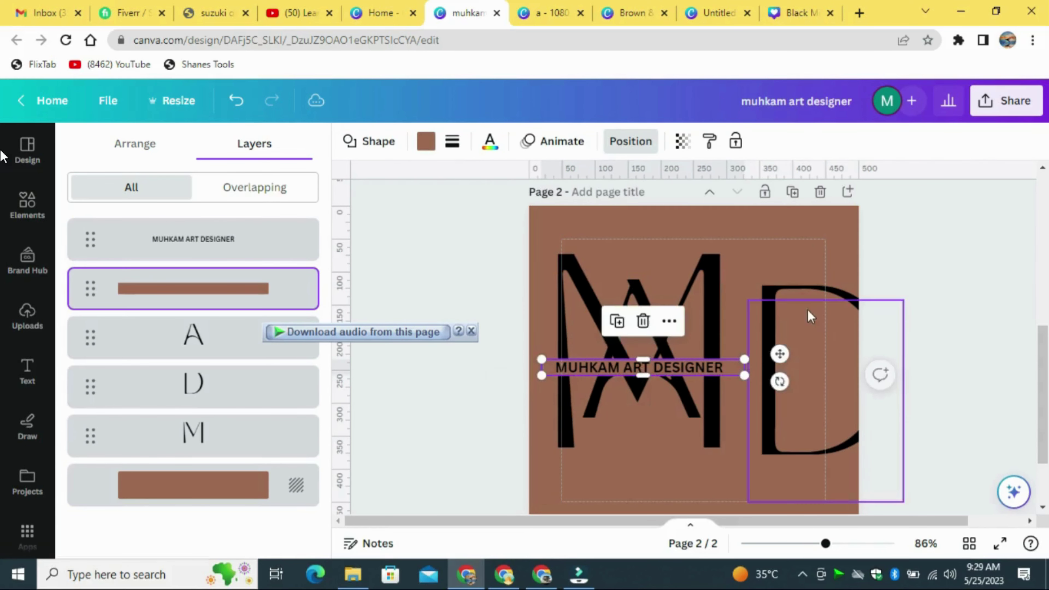
click(814, 250)
- Reduce the D to font size 142, rotate it with its bowl facing down, and place it between the M's legs
click(817, 390)
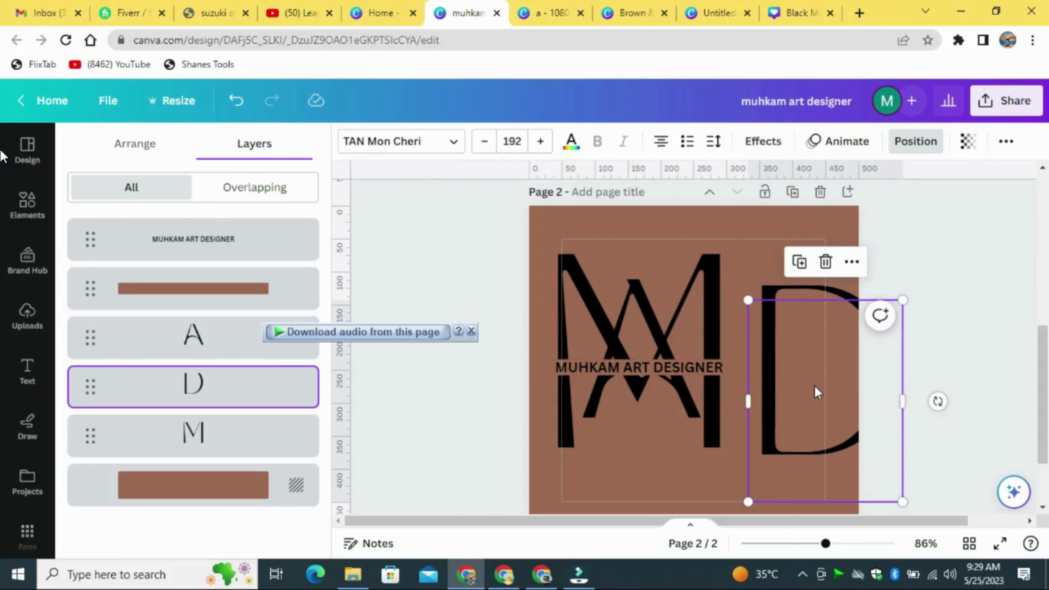
drag(899, 316, 864, 354)
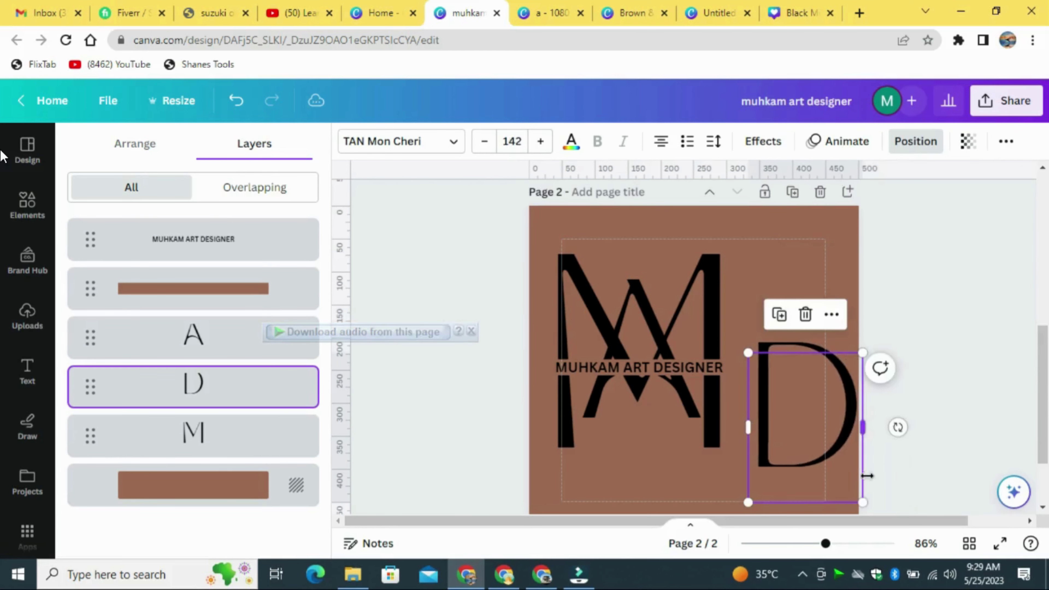
drag(899, 428, 626, 409)
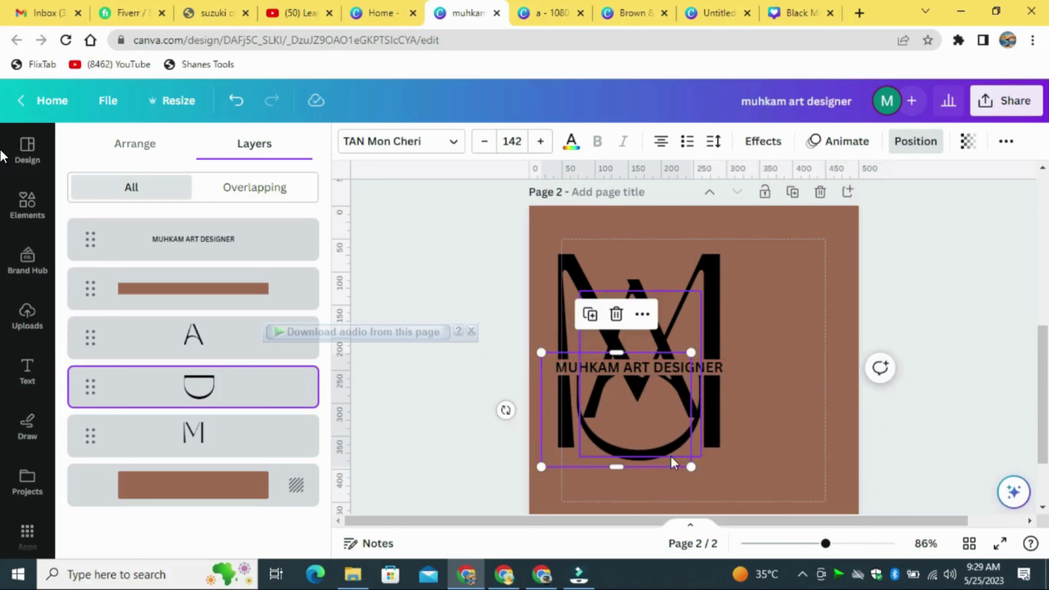
- Shrink the A to font size 149 so its feet fit inside the curve of the D
click(192, 337)
mouse_move(702, 459)
mouse_down()
mouse_move(696, 447)
mouse_move(696, 465)
mouse_move(660, 466)
mouse_move(687, 467)
mouse_up()
click(698, 442)
click(839, 432)
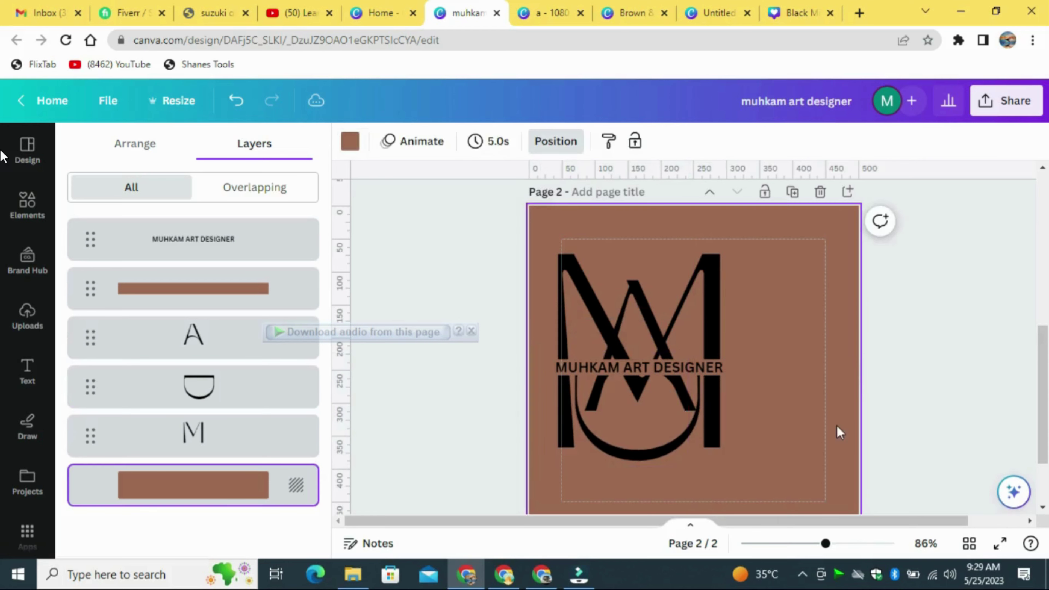
- Nudge the A slightly to the left inside the M and the rotated D
click(246, 340)
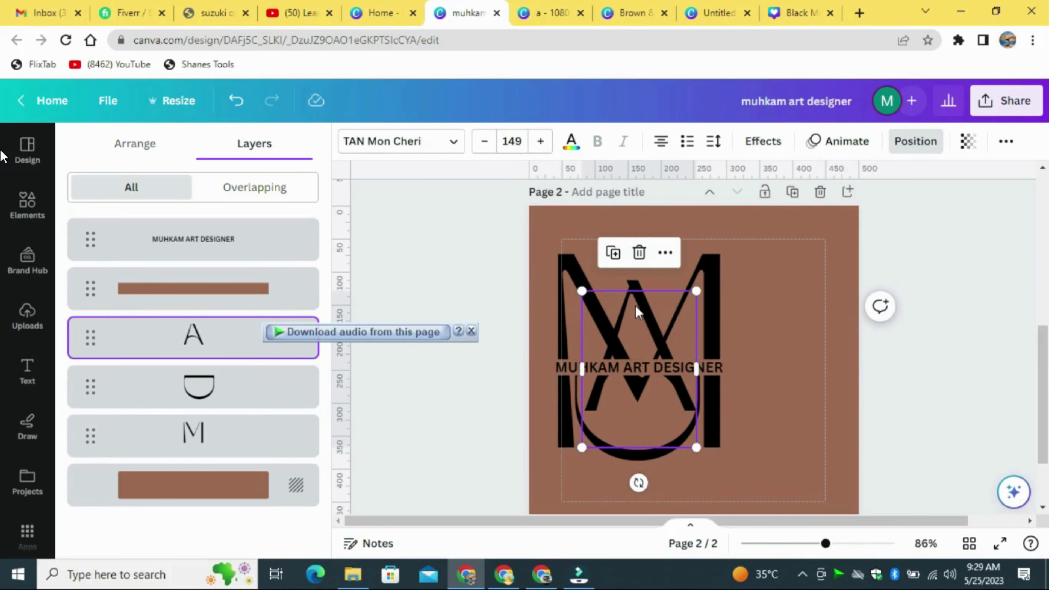
click(635, 306)
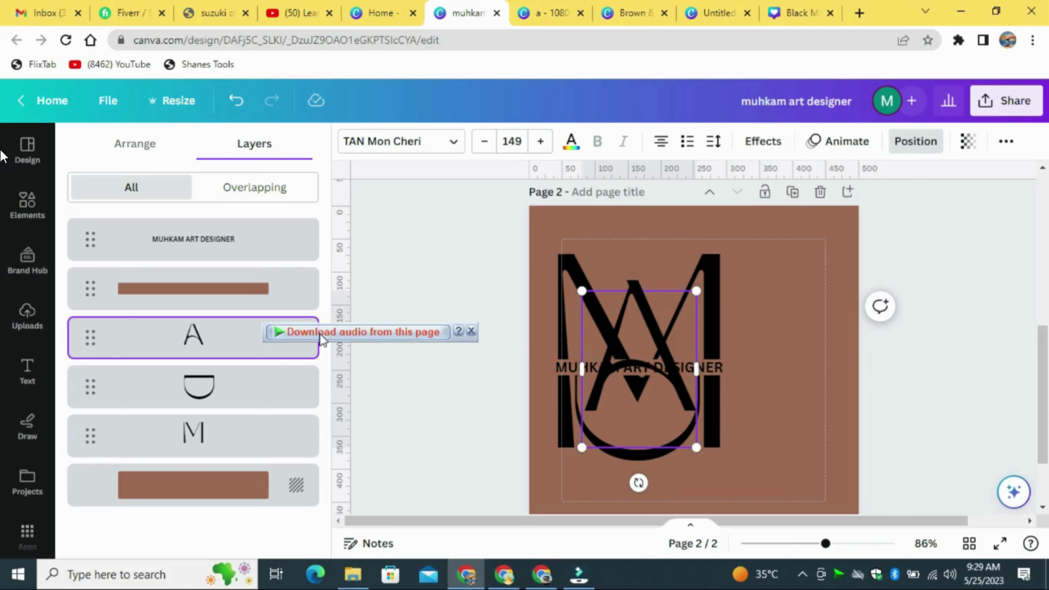
click(239, 371)
click(237, 347)
drag(697, 337, 695, 332)
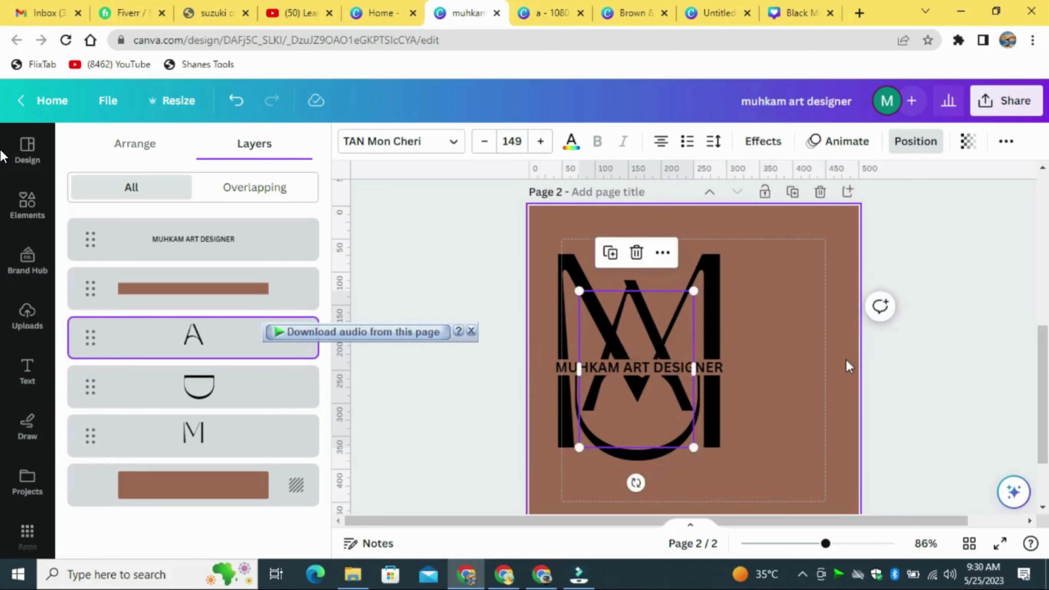
click(806, 352)
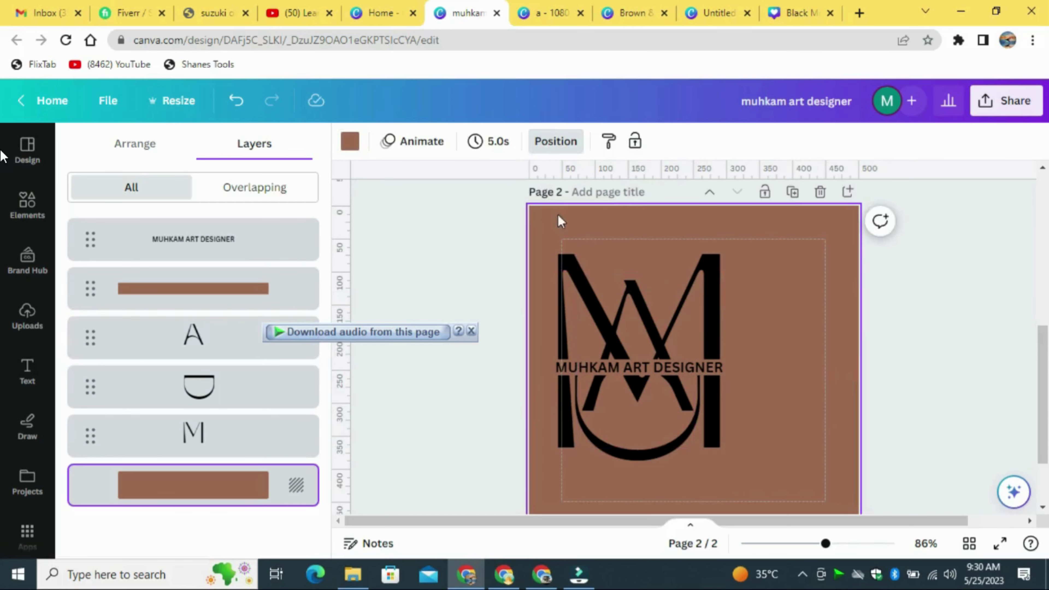
- Change page 2's background to the golden yellow from the Blue Yellows brand colours
click(350, 142)
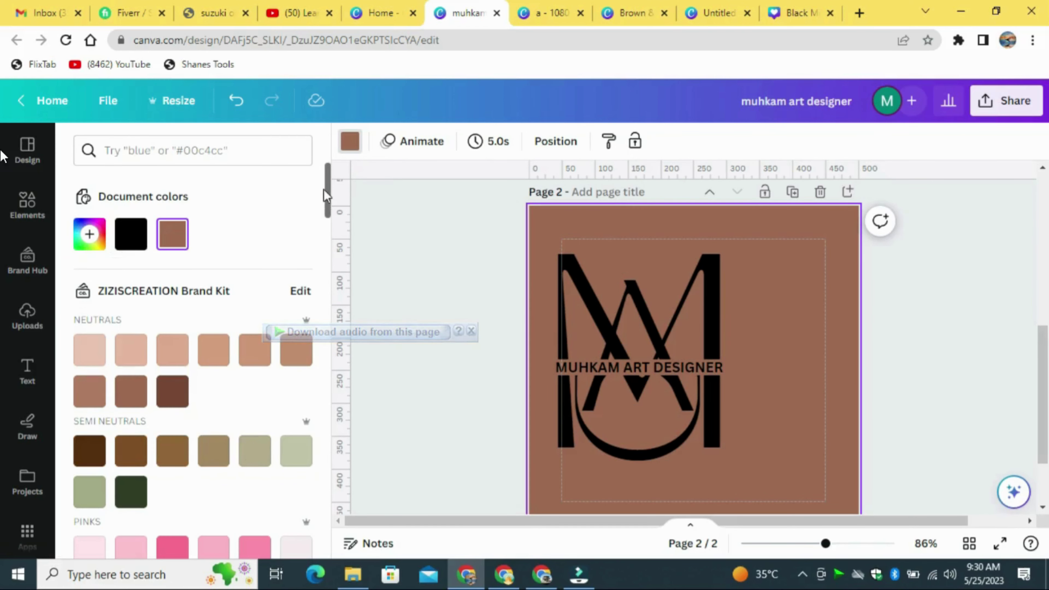
drag(333, 201, 321, 246)
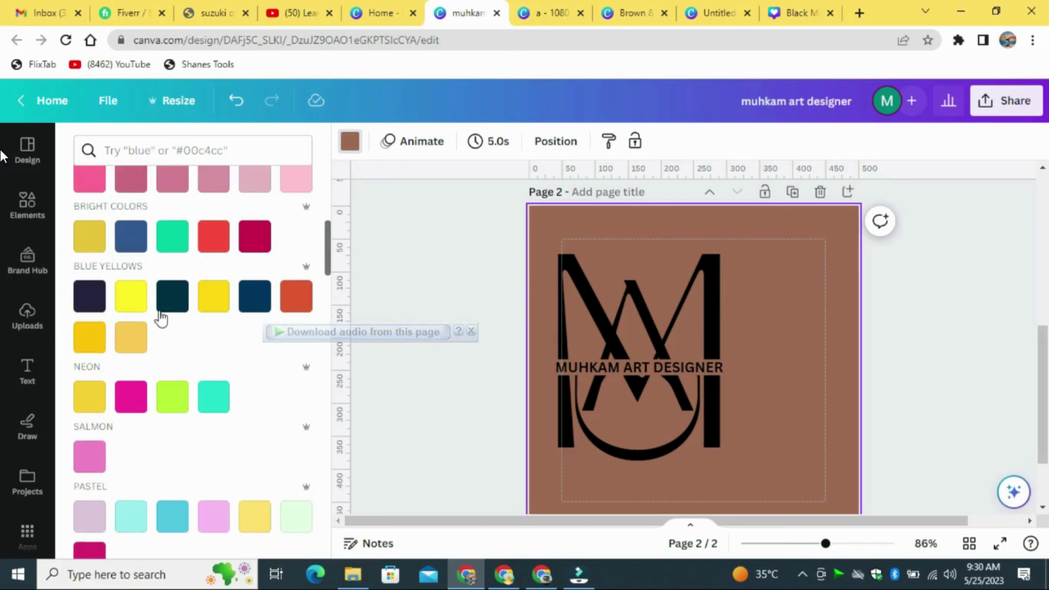
click(89, 336)
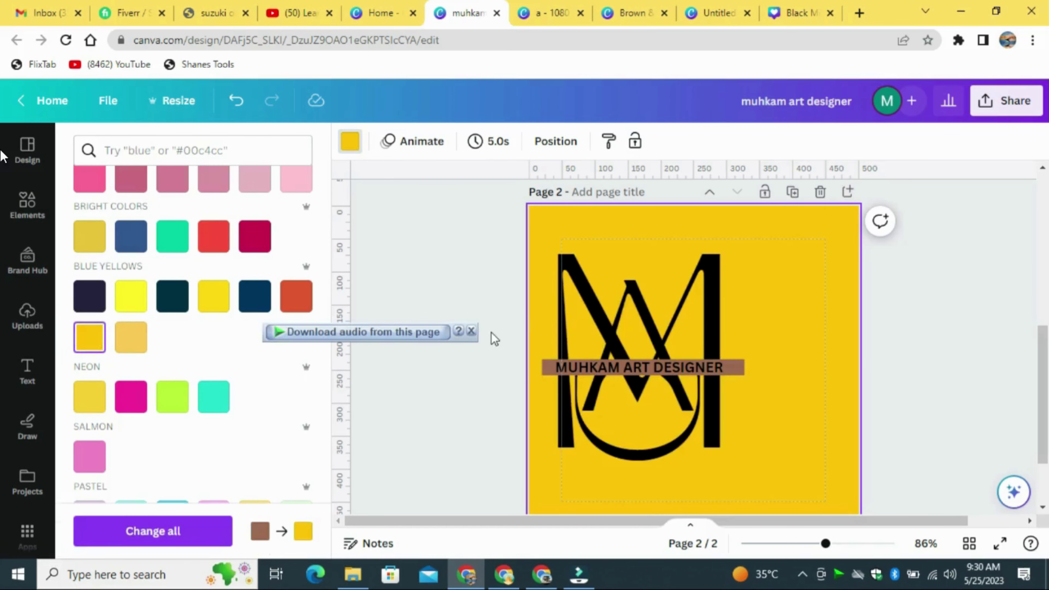
- Recolour the brown bar behind the MUHKAM ART DESIGNER text on page 2 to match the golden yellow background
click(740, 372)
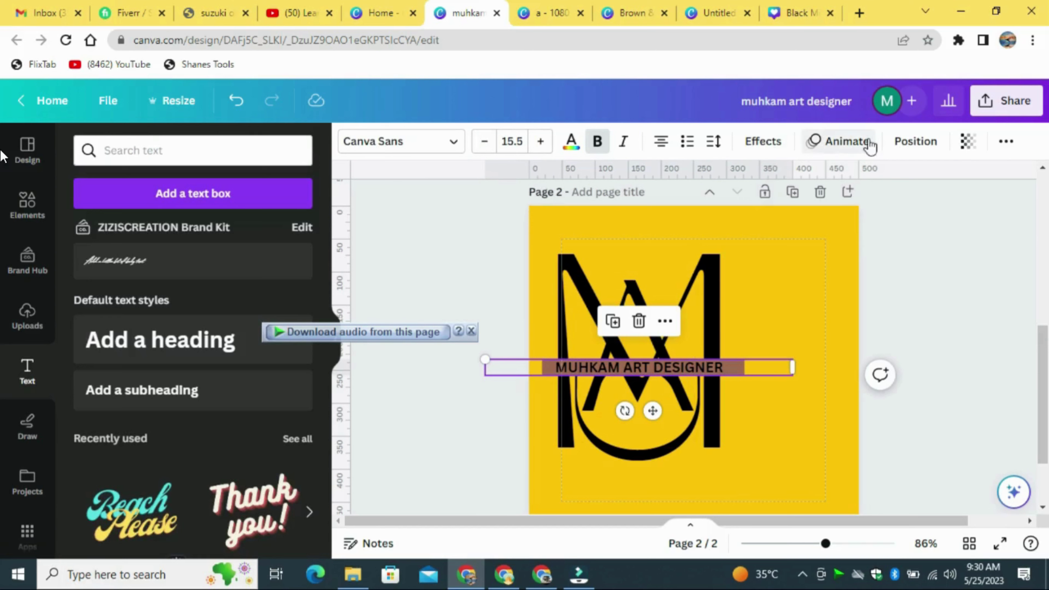
click(905, 143)
click(210, 290)
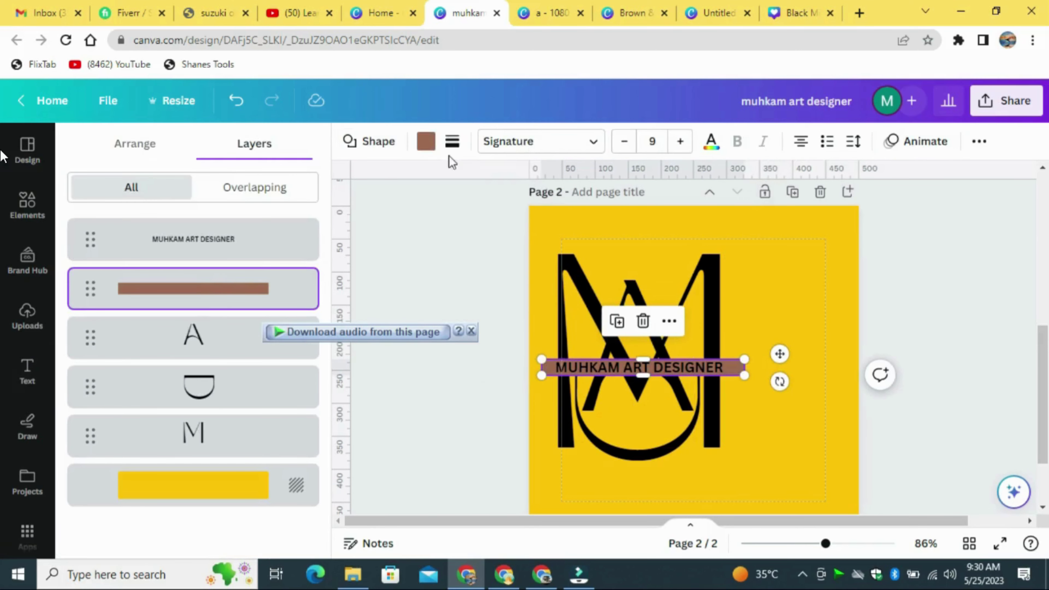
click(427, 142)
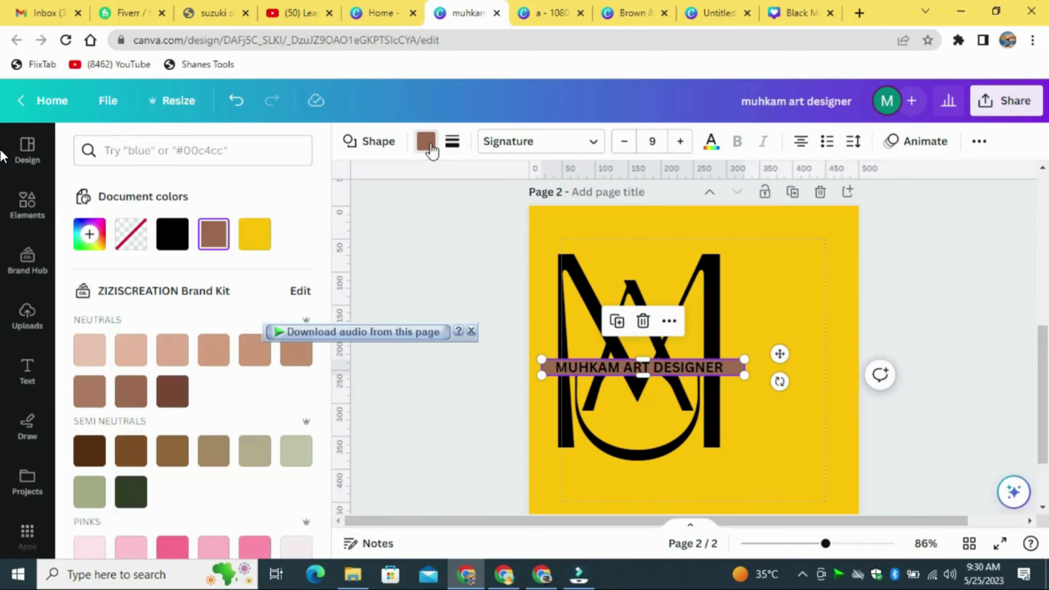
click(247, 241)
click(803, 322)
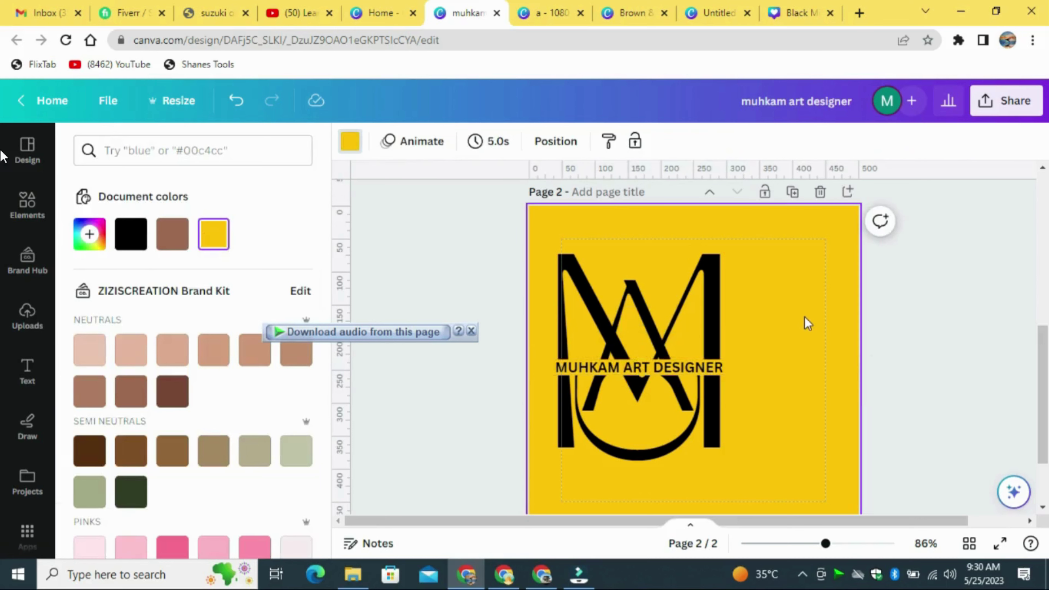
- Recolour the A with the dark blue from the Blue Yellows brand colours and apply it to all black elements
click(628, 294)
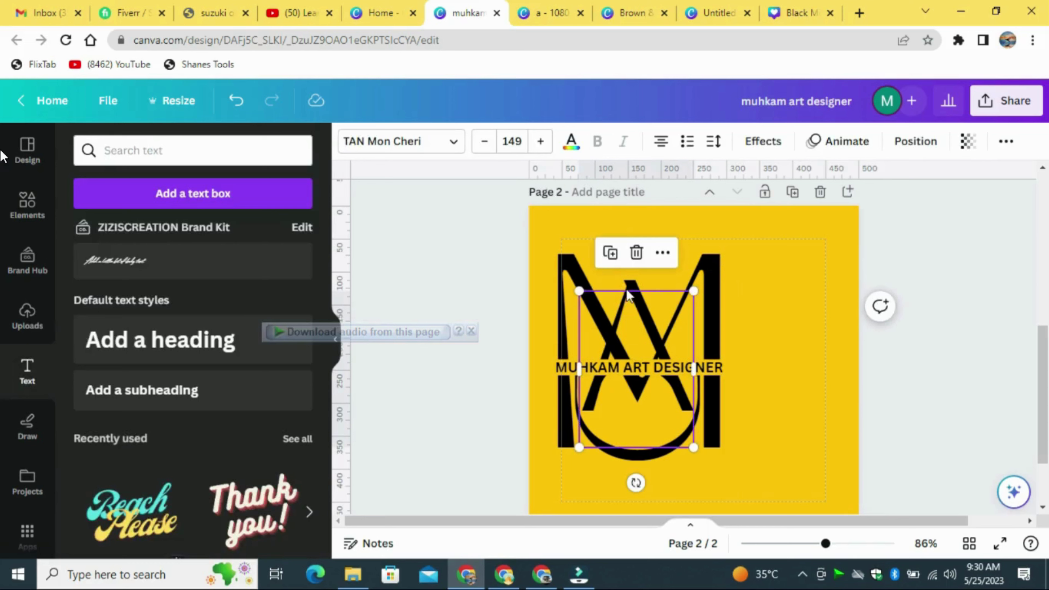
click(571, 141)
drag(330, 214, 346, 280)
click(254, 218)
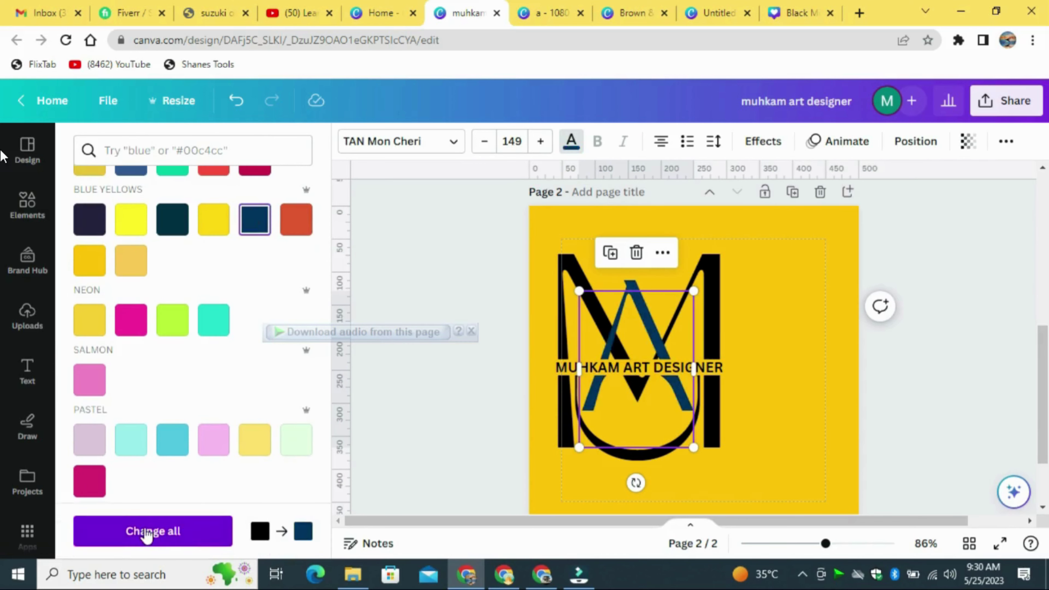
click(146, 532)
- Darken the A's blue to the custom colour #051D32 and apply it to all matching elements
drag(328, 285, 329, 186)
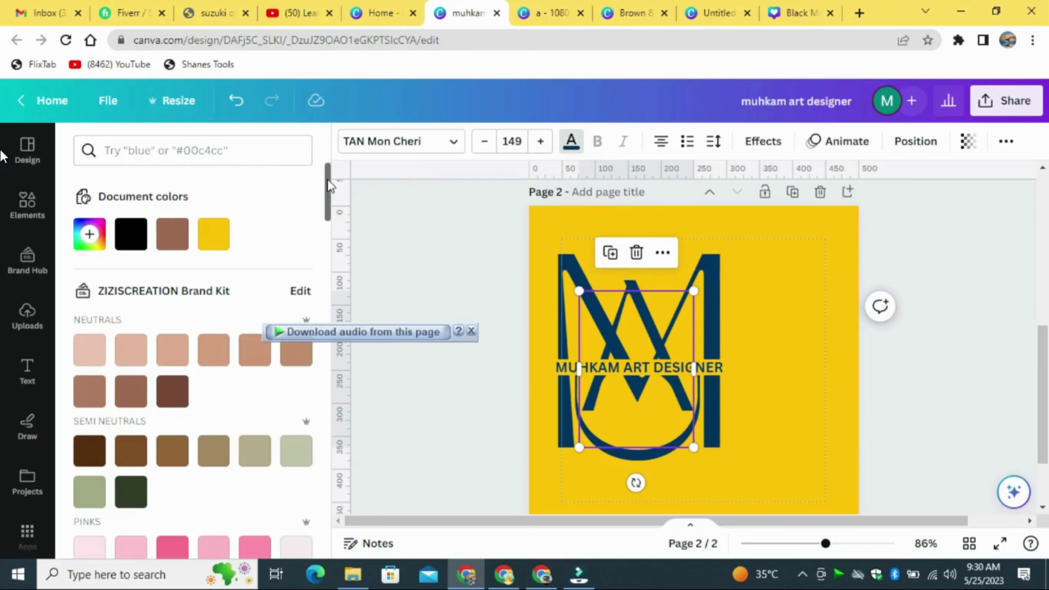
click(90, 234)
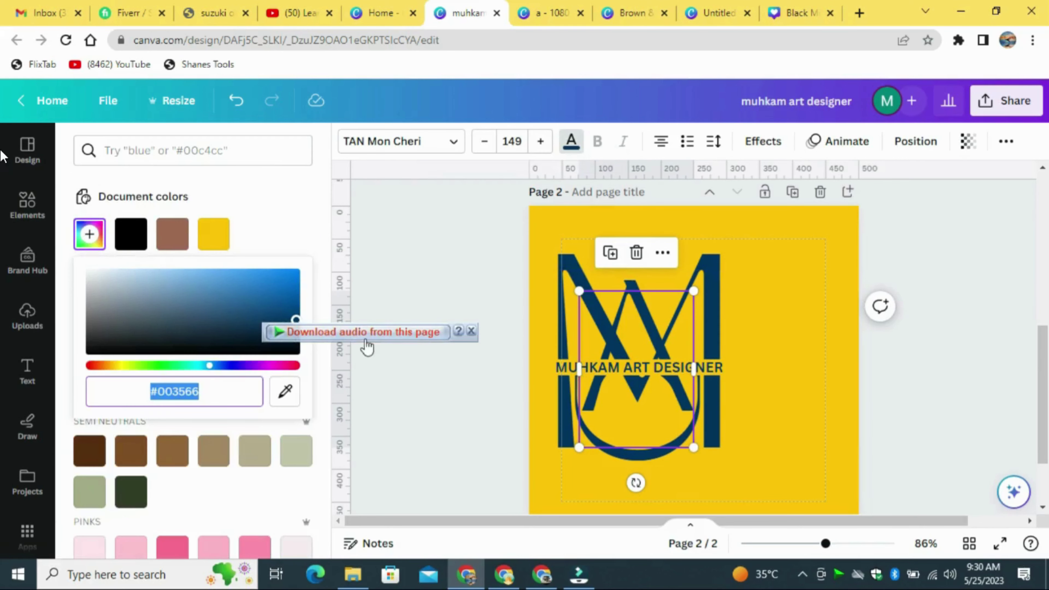
click(471, 331)
click(295, 320)
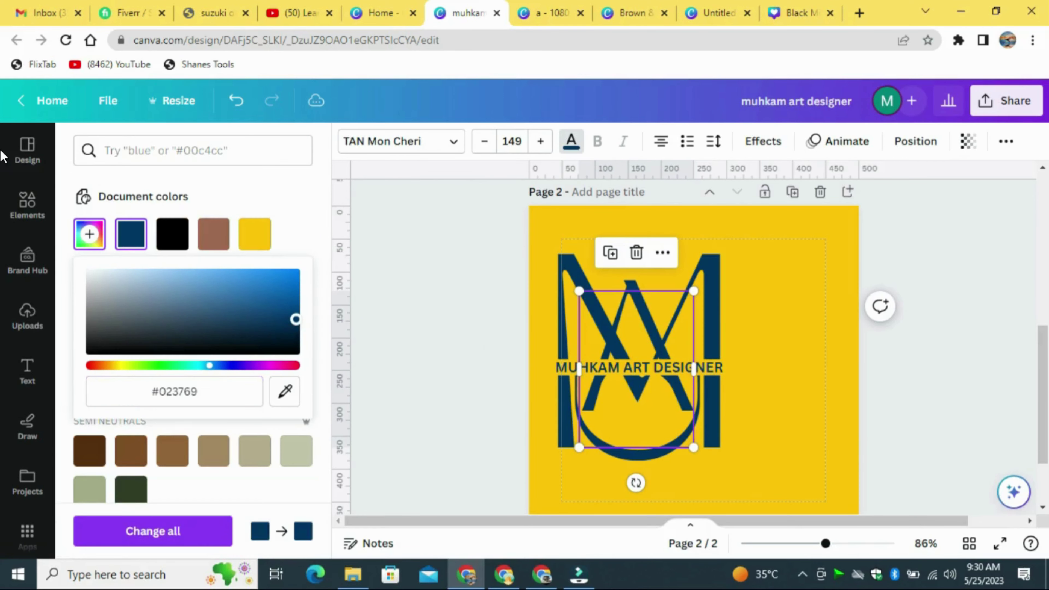
drag(285, 322, 277, 338)
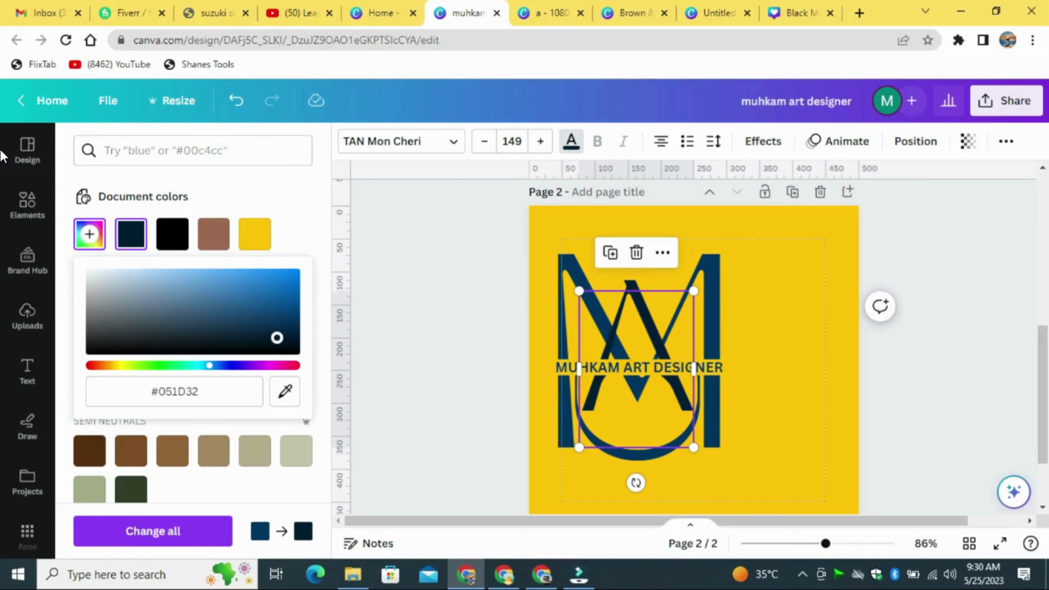
click(184, 522)
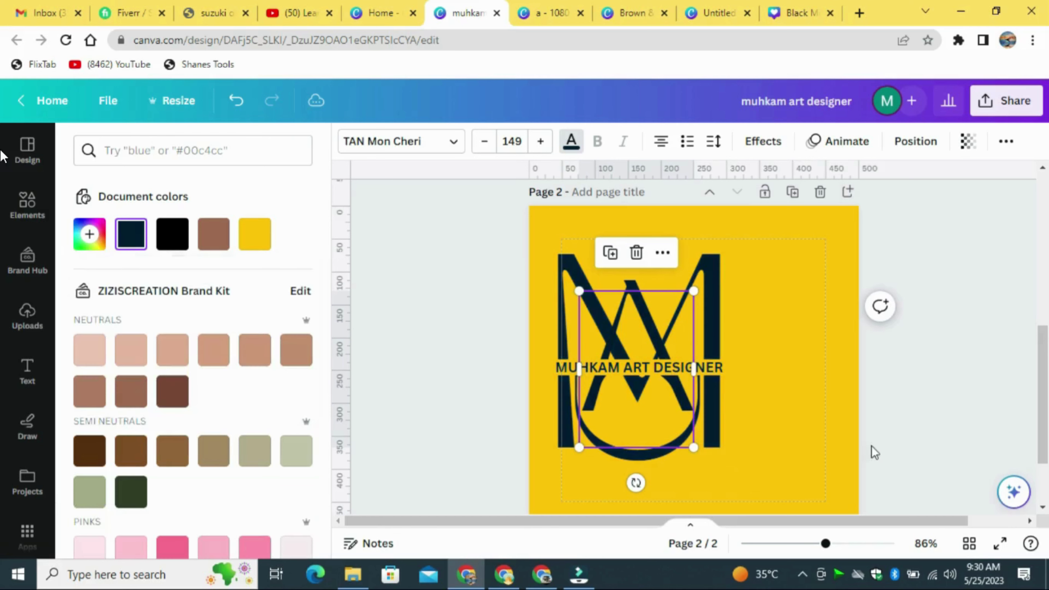
- Group all the logo elements on page 2, then enlarge the group and centre it on the yellow page
click(819, 303)
drag(819, 303, 586, 457)
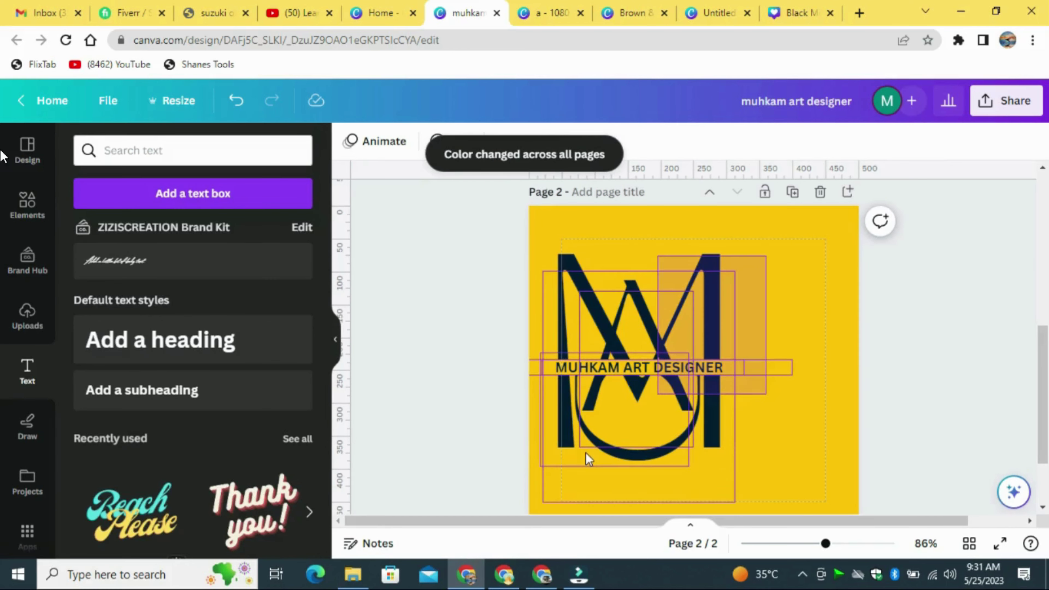
click(600, 232)
drag(825, 544, 815, 545)
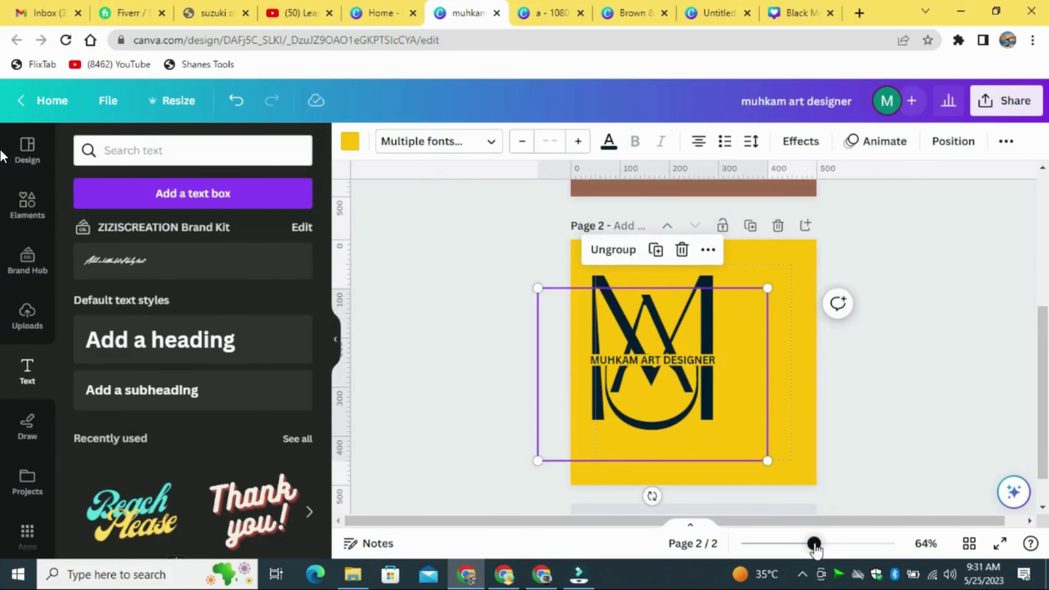
drag(667, 357, 717, 358)
drag(587, 288, 560, 257)
drag(817, 461, 839, 480)
drag(796, 443, 785, 462)
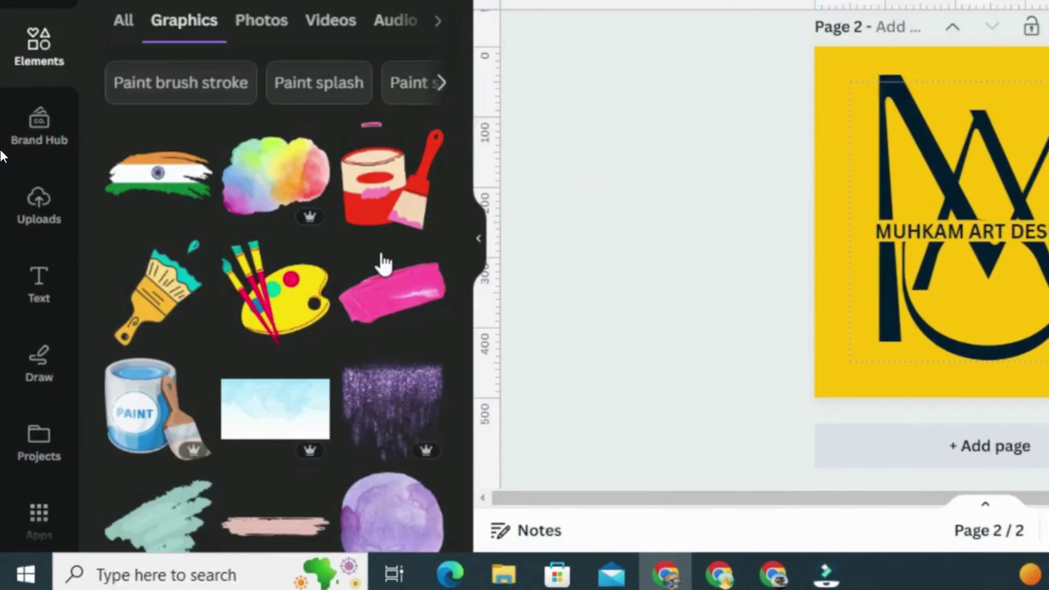
- Add the paint palette and brushes graphic, tilted inside the D's curve, and recolour its yellow parts with the lettering's dark navy
click(271, 290)
drag(741, 282, 695, 393)
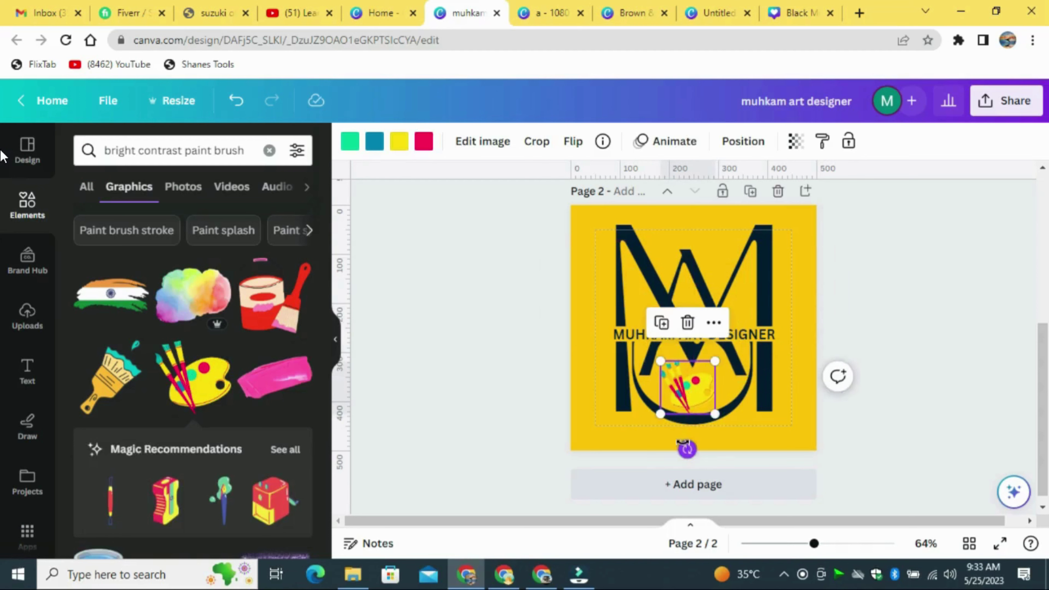
drag(687, 449, 707, 445)
drag(686, 391, 687, 397)
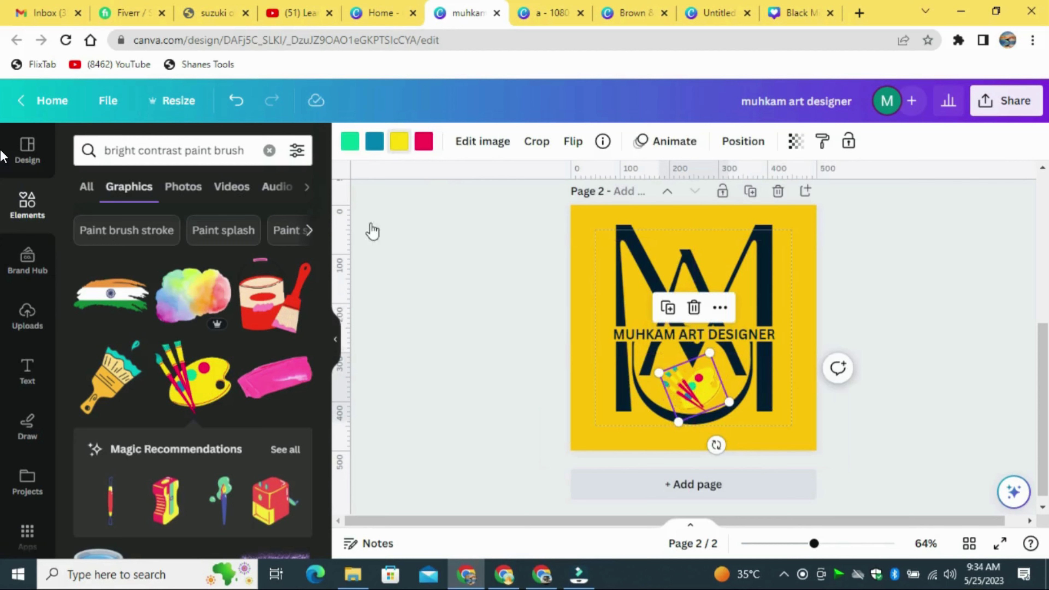
click(228, 248)
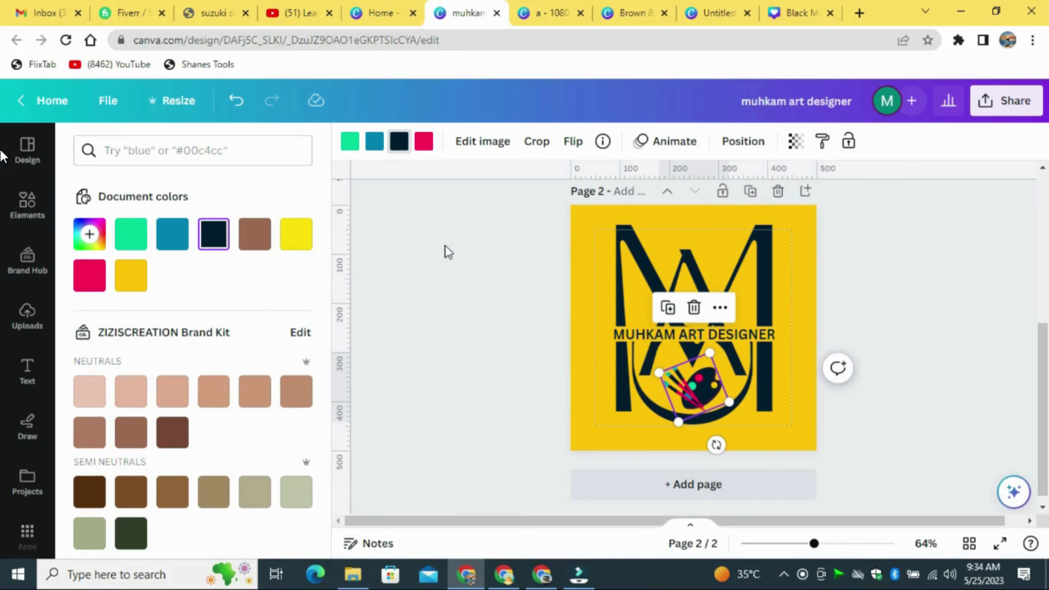
click(424, 141)
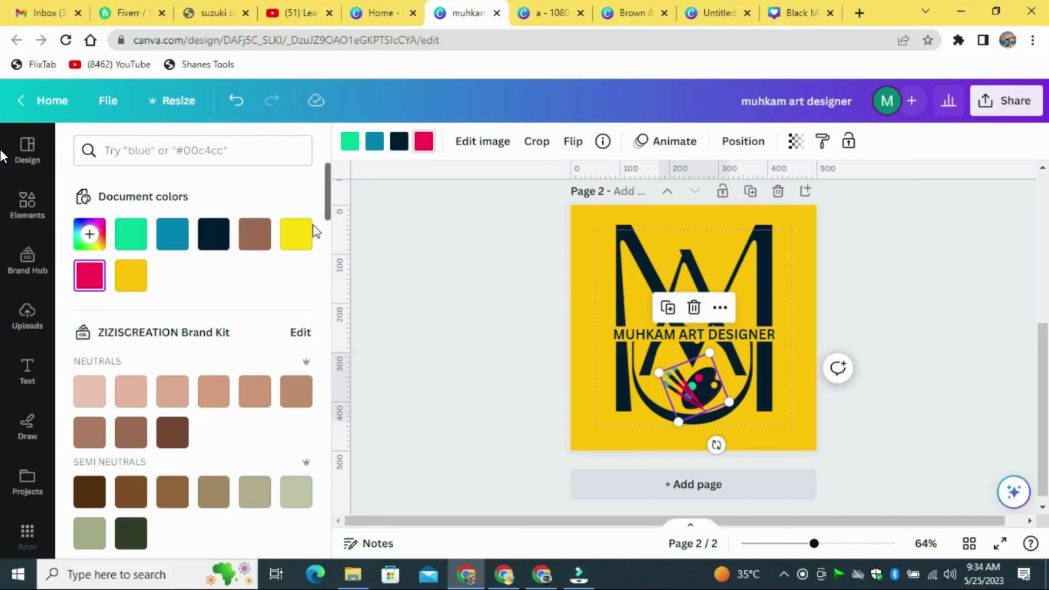
click(303, 239)
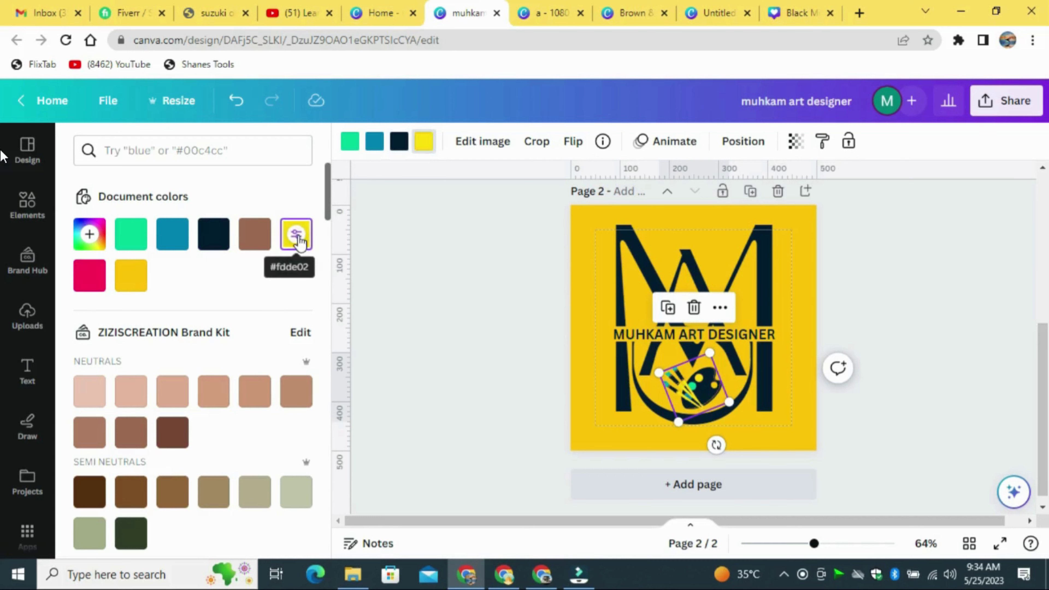
click(90, 281)
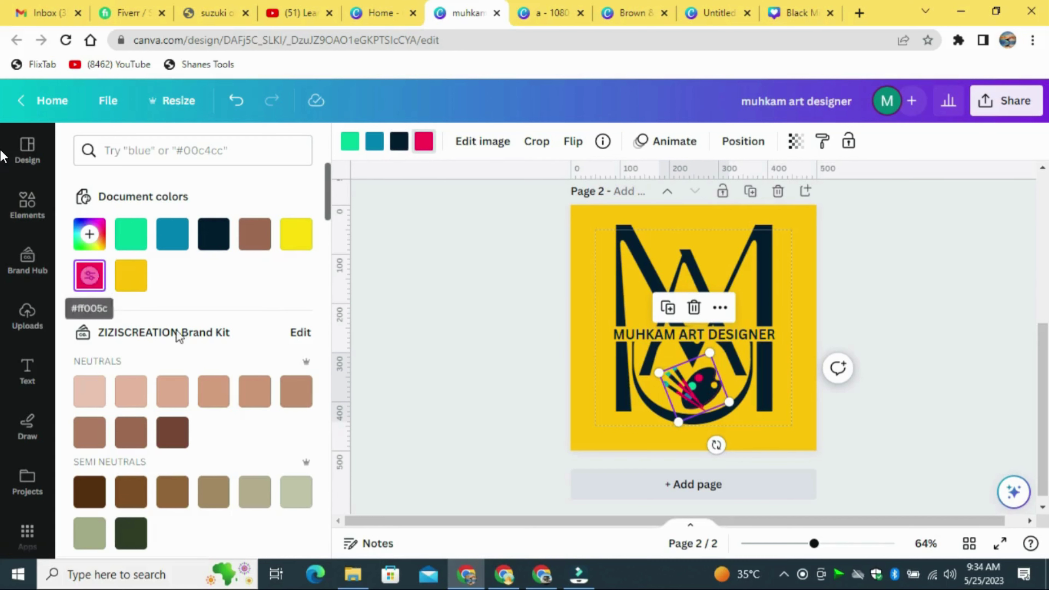
- Recolour the palette graphic's green parts with the dark navy document colour and preview the page in full screen
click(349, 145)
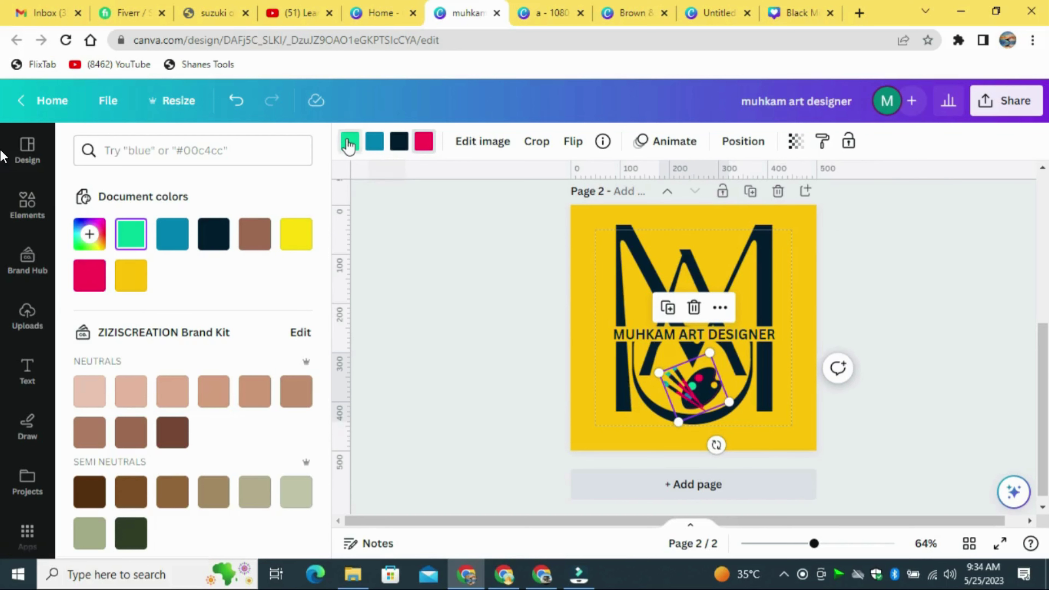
click(213, 238)
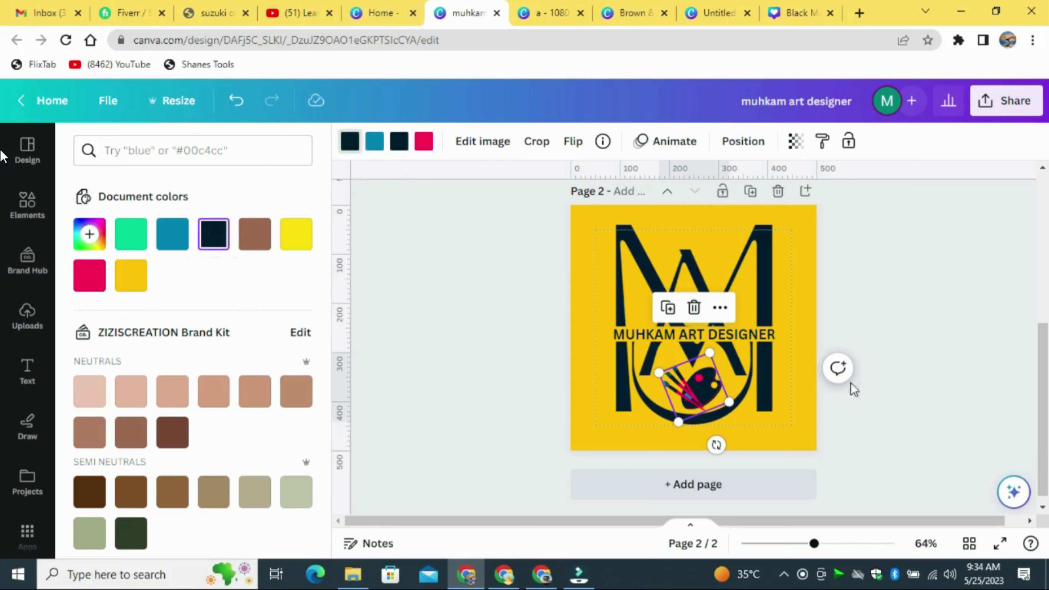
click(947, 306)
click(1000, 544)
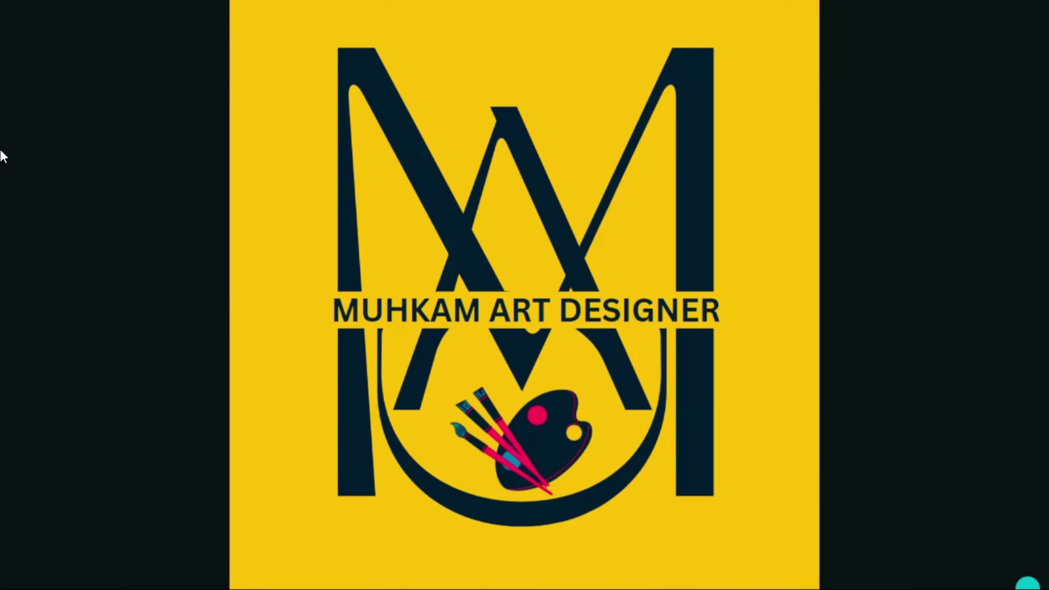
key(Escape)
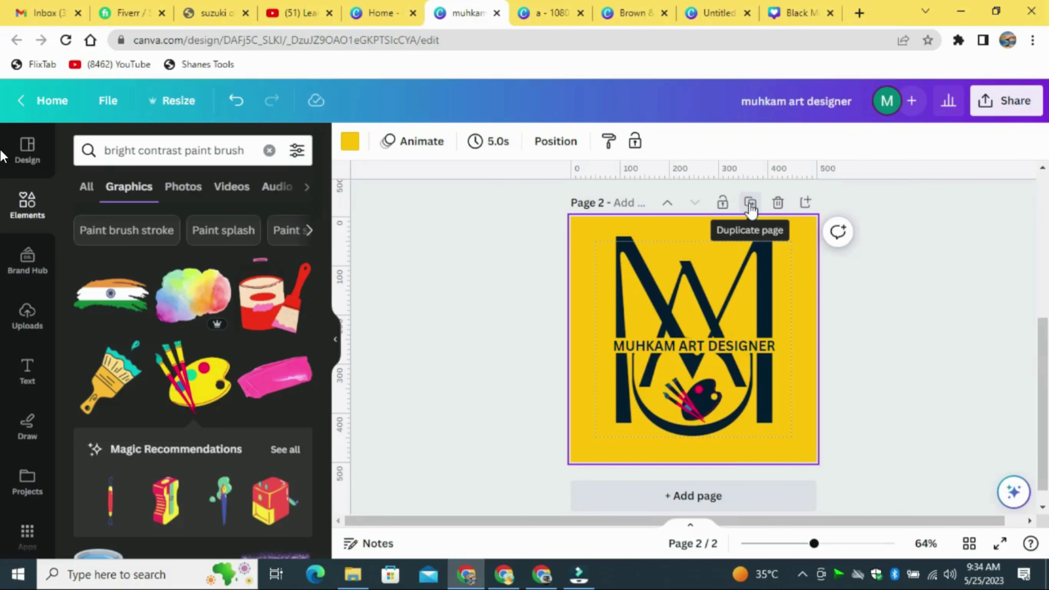
- Duplicate page 2 and give the copy the light sage background from the Semi Neutrals brand colours
click(750, 204)
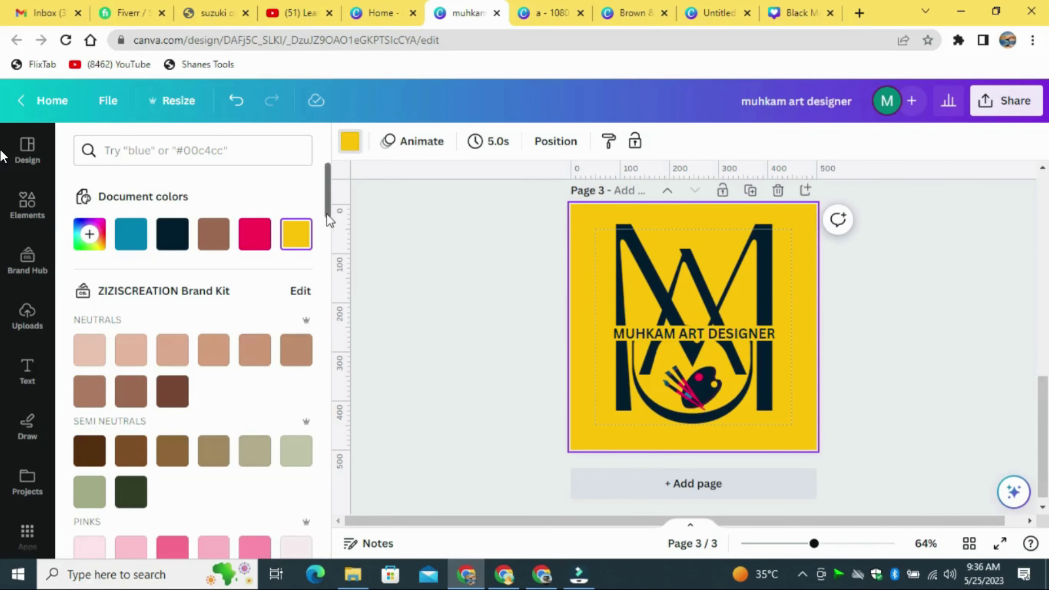
drag(327, 214, 332, 242)
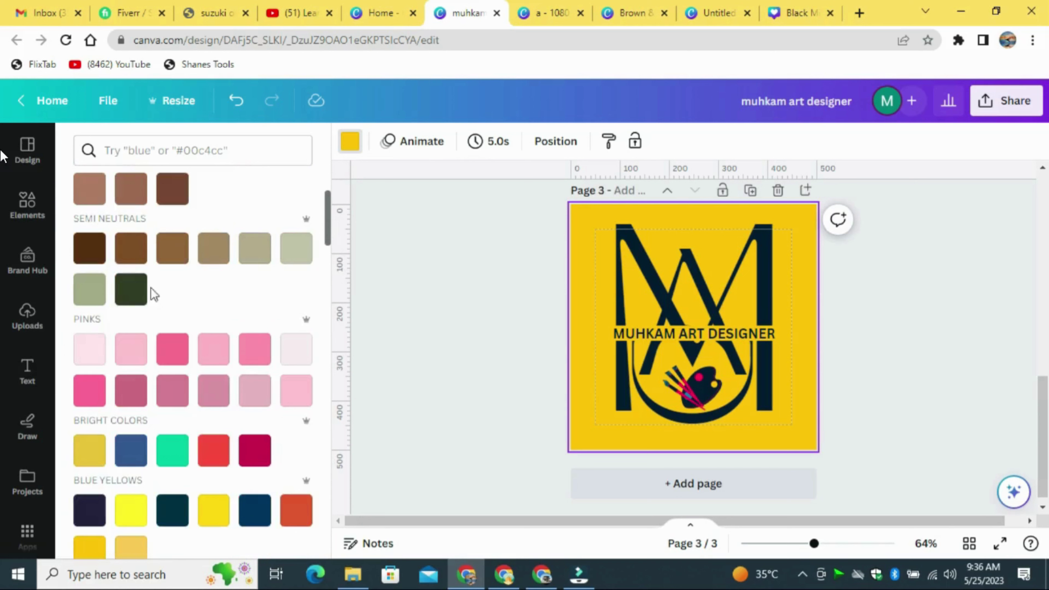
click(102, 300)
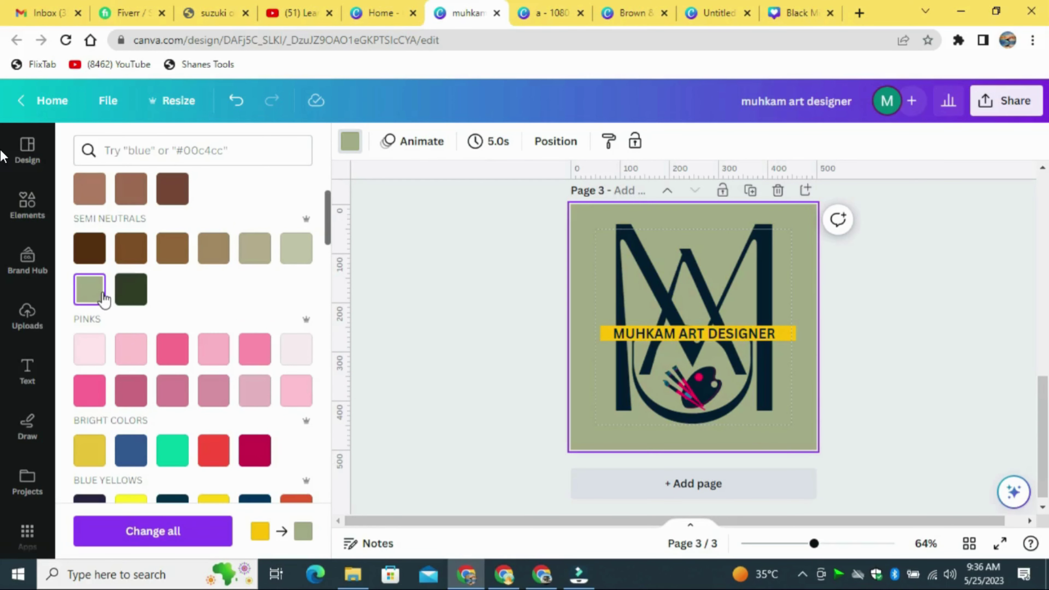
click(285, 250)
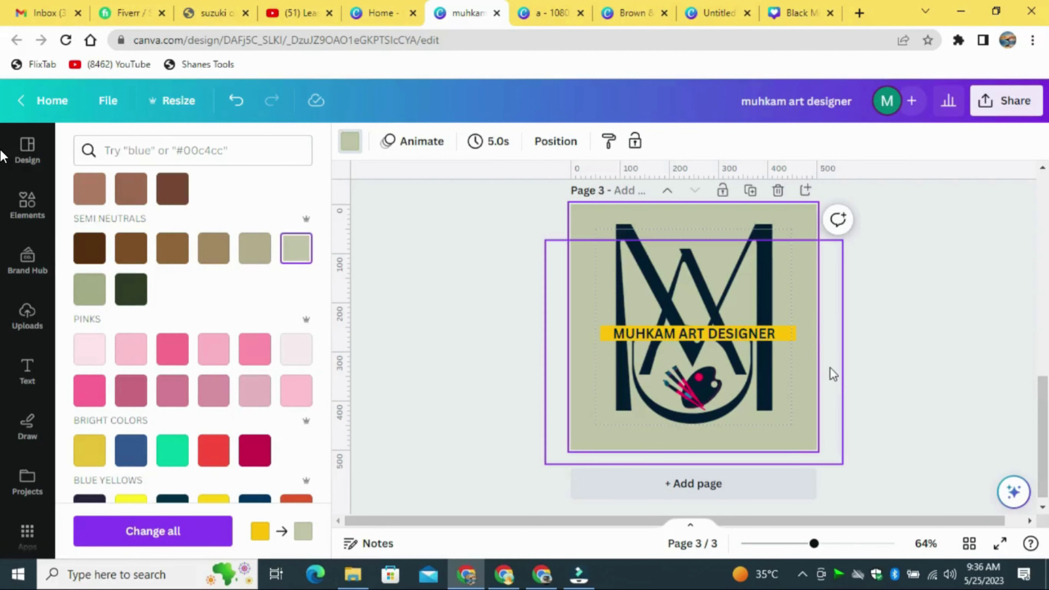
- Delete the paint palette graphic from page 3 and ungroup the remaining logo elements
click(694, 386)
click(693, 307)
click(779, 333)
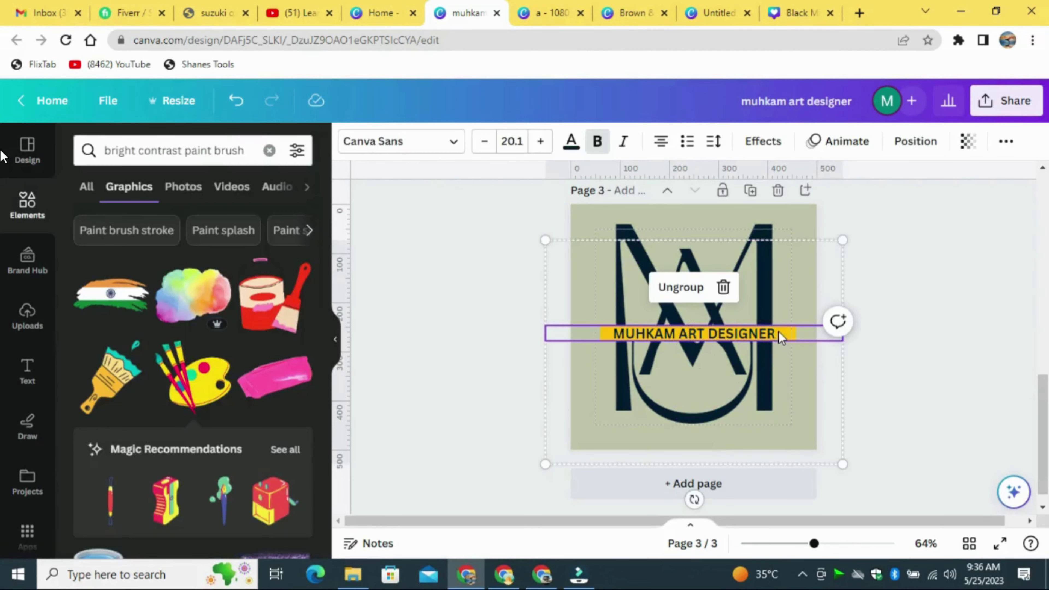
click(689, 289)
click(916, 320)
- Pull the text, its yellow bar, the A and the D apart on page 3, and rotate the D upright
click(787, 333)
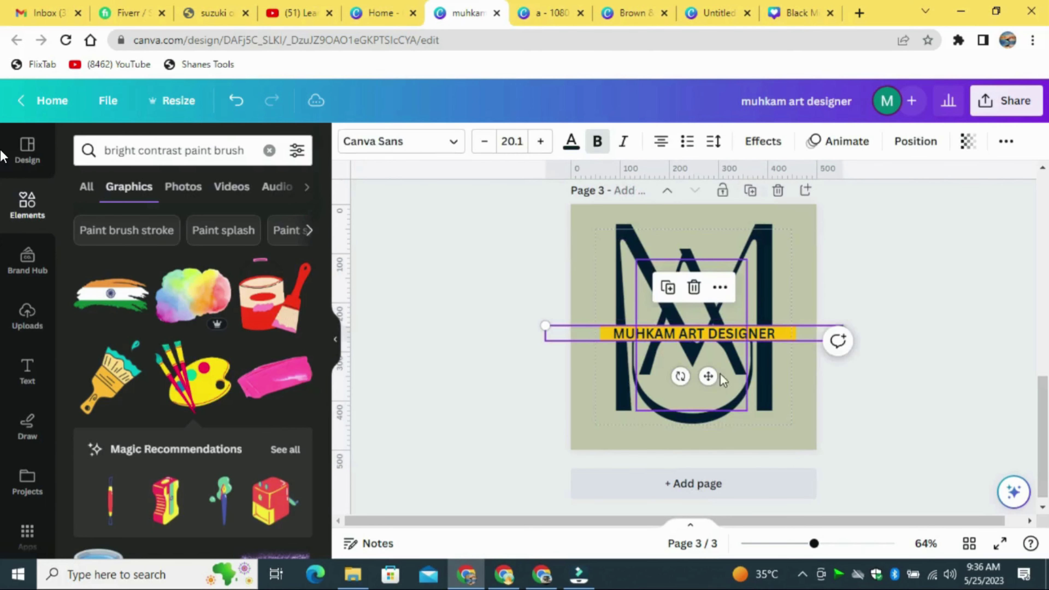
drag(709, 376, 732, 300)
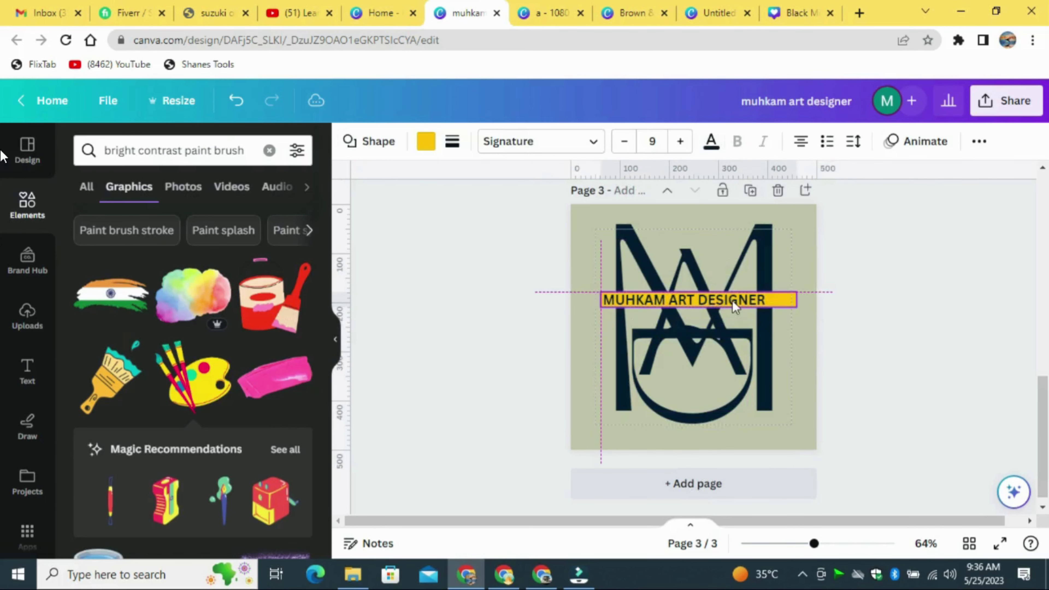
drag(733, 352, 670, 390)
drag(742, 396, 810, 403)
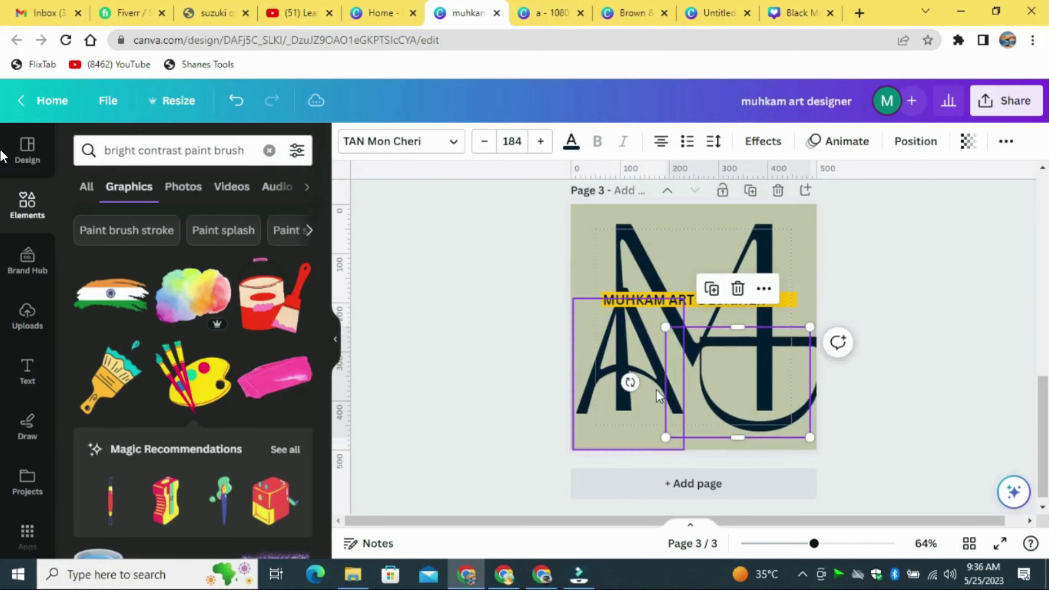
drag(630, 382, 740, 461)
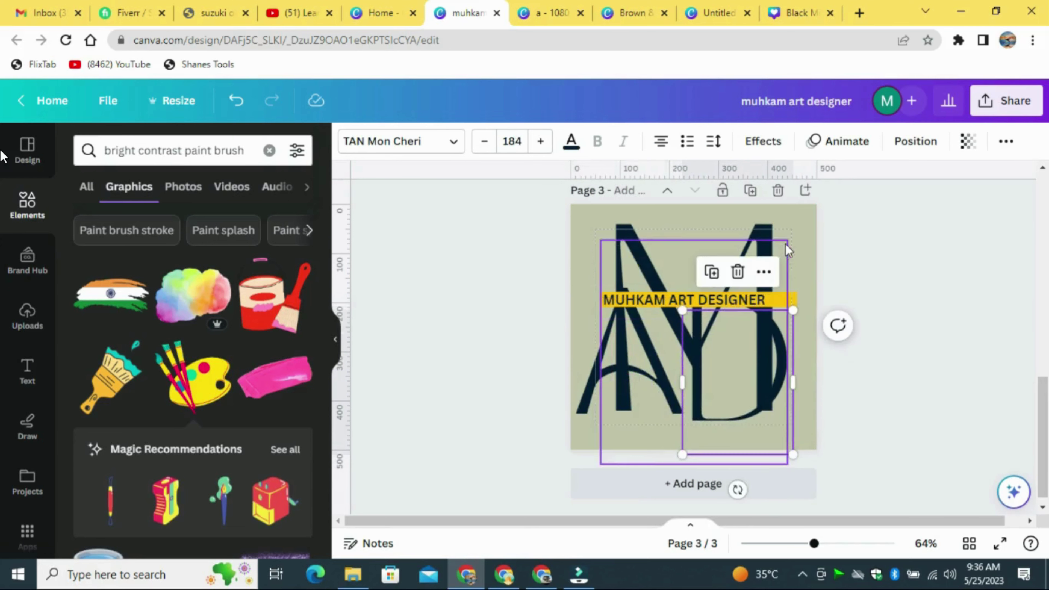
- Shrink and raise all of page 3's elements together, then move the D to the M's lower right
drag(800, 229, 605, 441)
drag(836, 241, 771, 290)
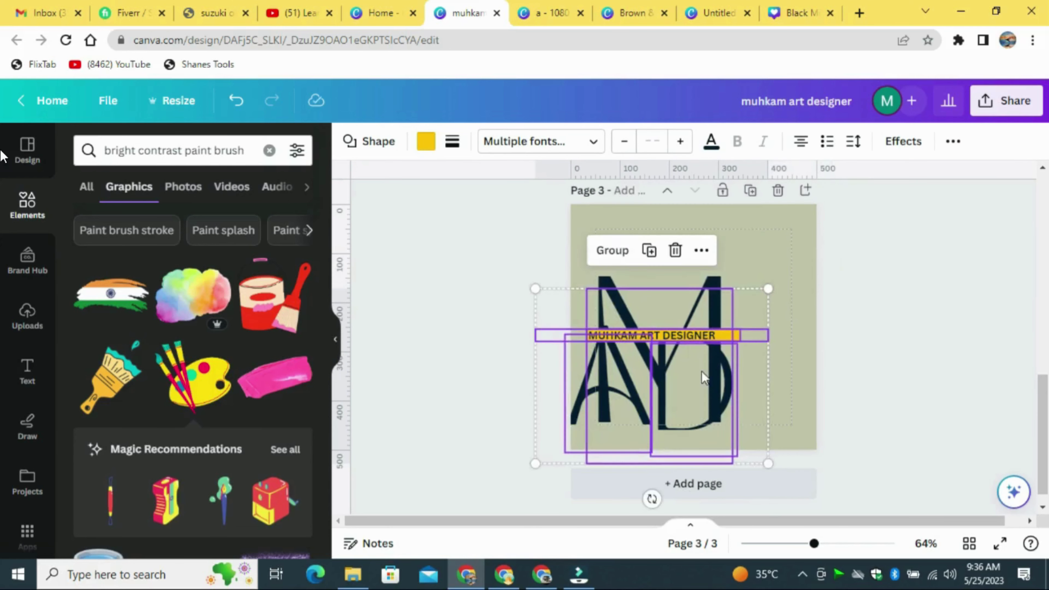
drag(702, 375, 705, 326)
click(886, 349)
drag(736, 357, 794, 369)
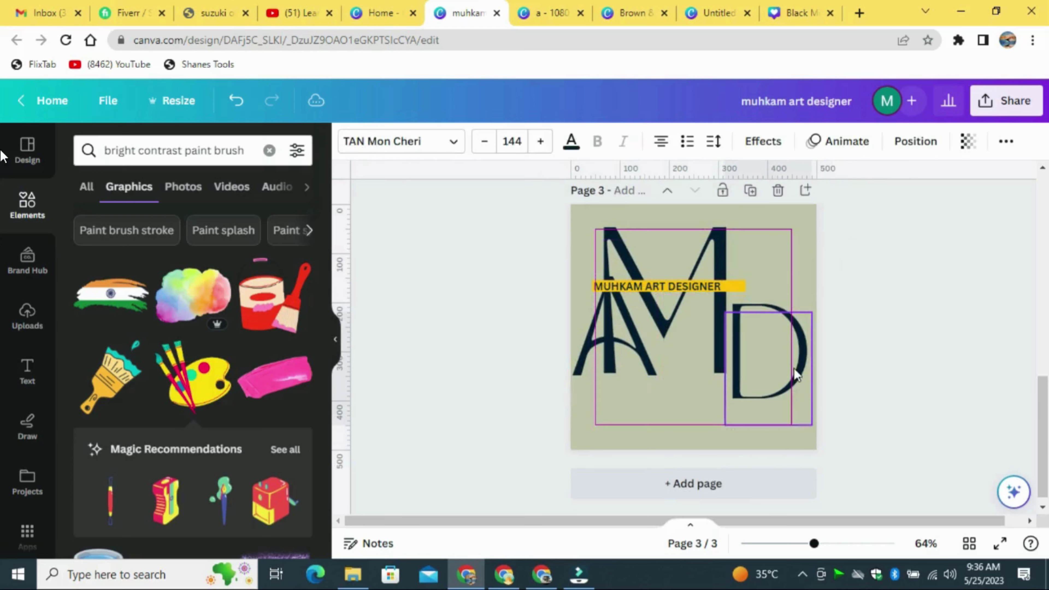
- Move the A down below the M's left leg and the MUHKAM ART DESIGNER text up above the M
click(612, 349)
drag(612, 349, 620, 389)
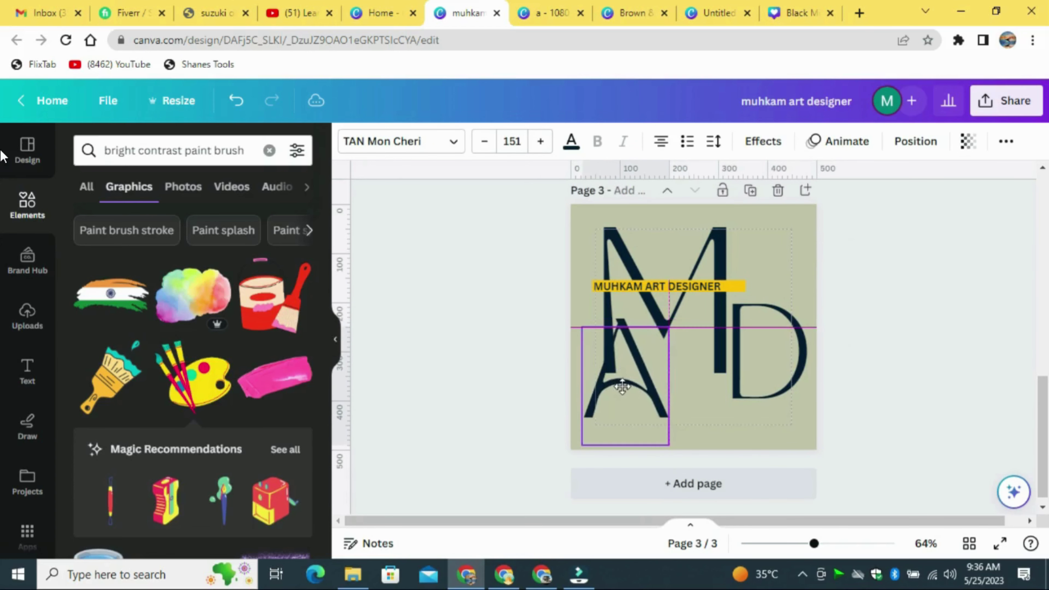
key(Escape)
click(745, 287)
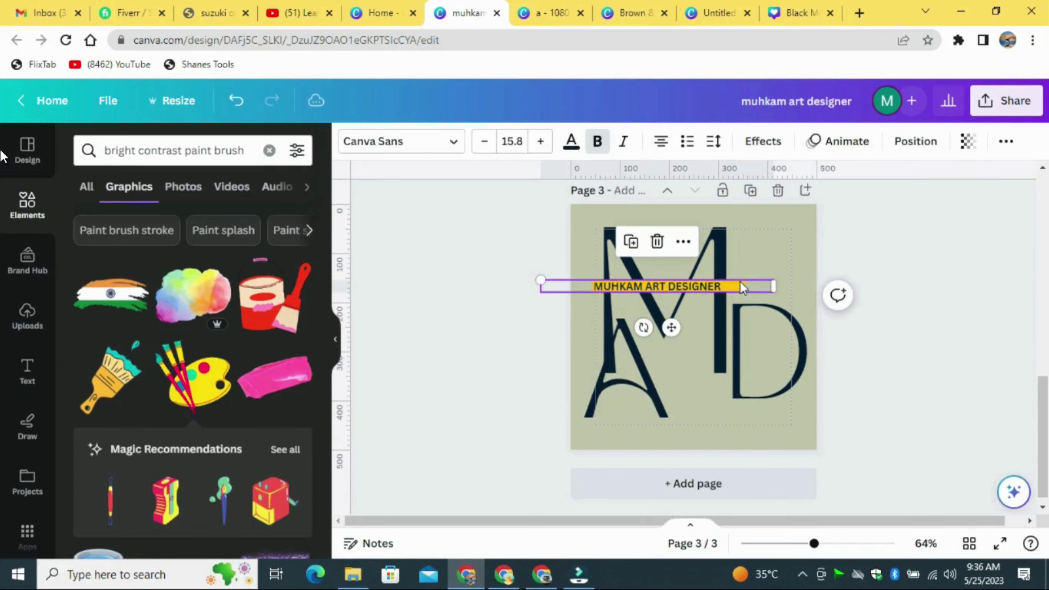
drag(672, 326, 675, 261)
- Duplicate the yellow bar, rotate the copy upright, and place it over the M's right stem beside the D
click(667, 284)
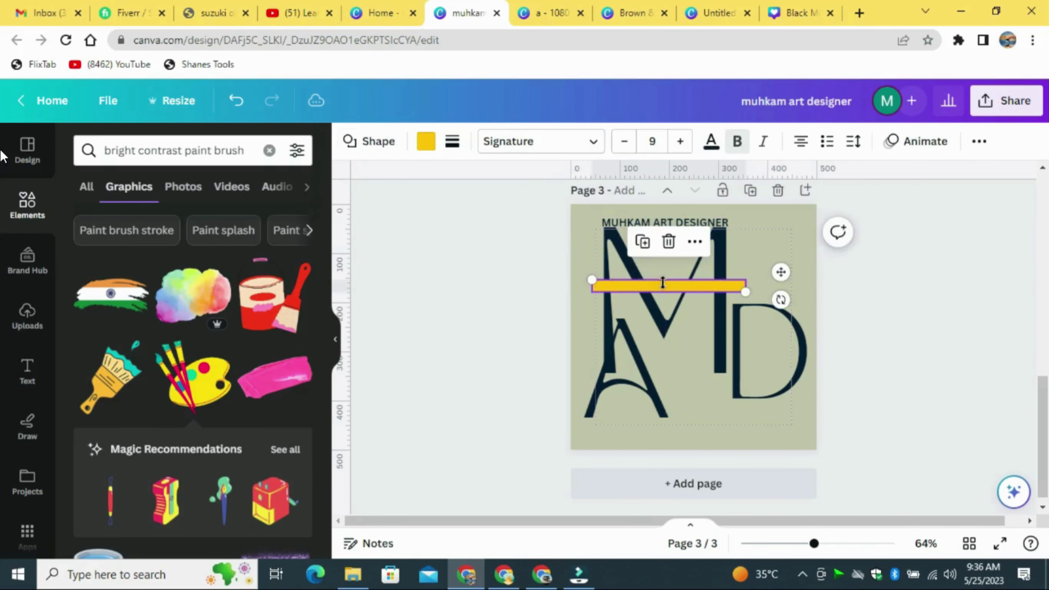
click(642, 241)
drag(788, 308, 665, 405)
drag(688, 303, 765, 345)
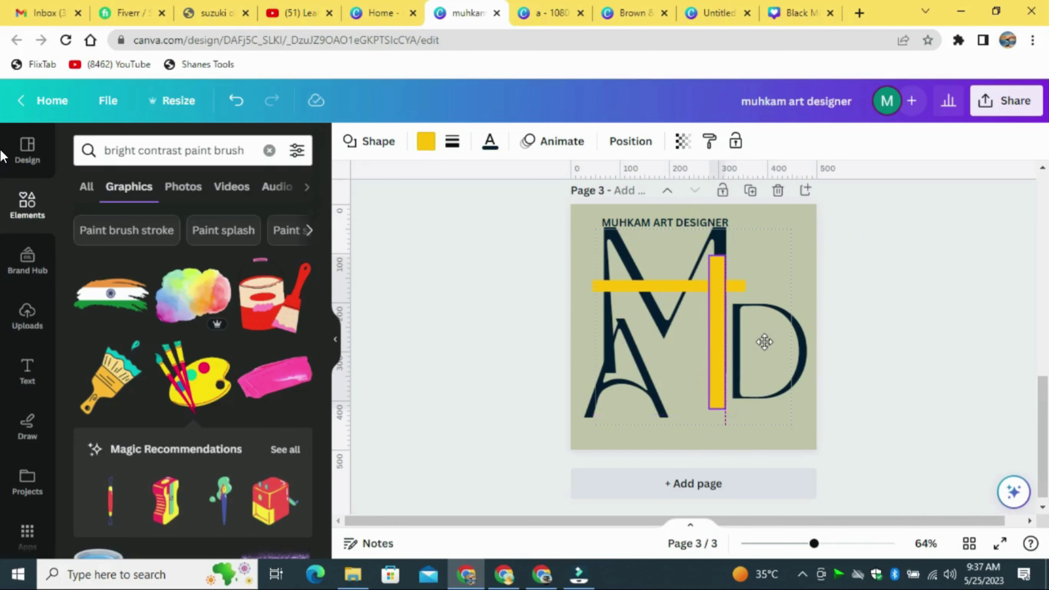
drag(768, 342, 736, 327)
- Recolour the vertical and horizontal yellow bars with the light sage from the document colours
click(426, 141)
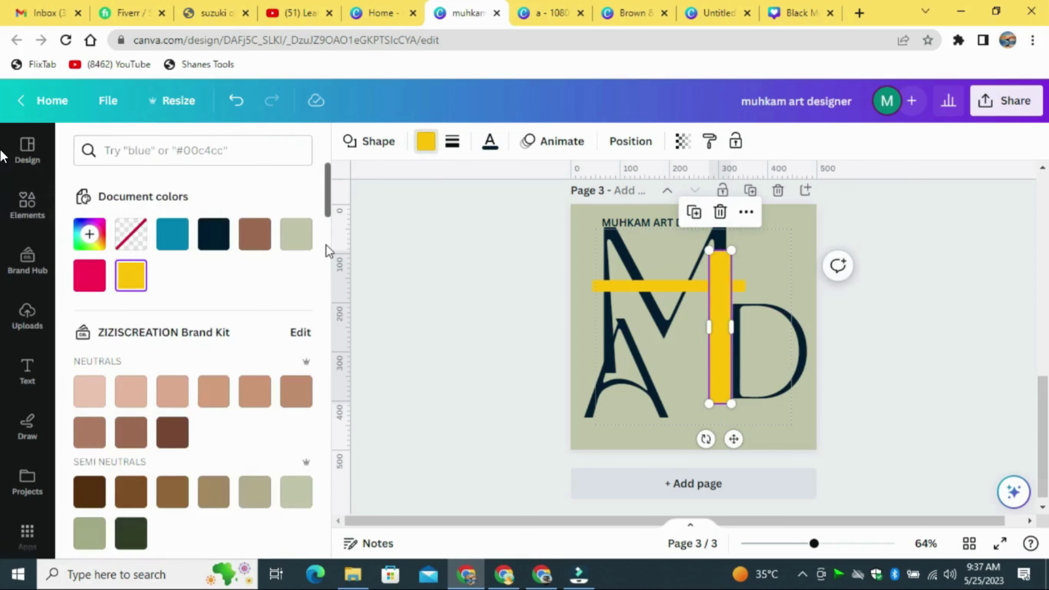
click(296, 234)
click(605, 286)
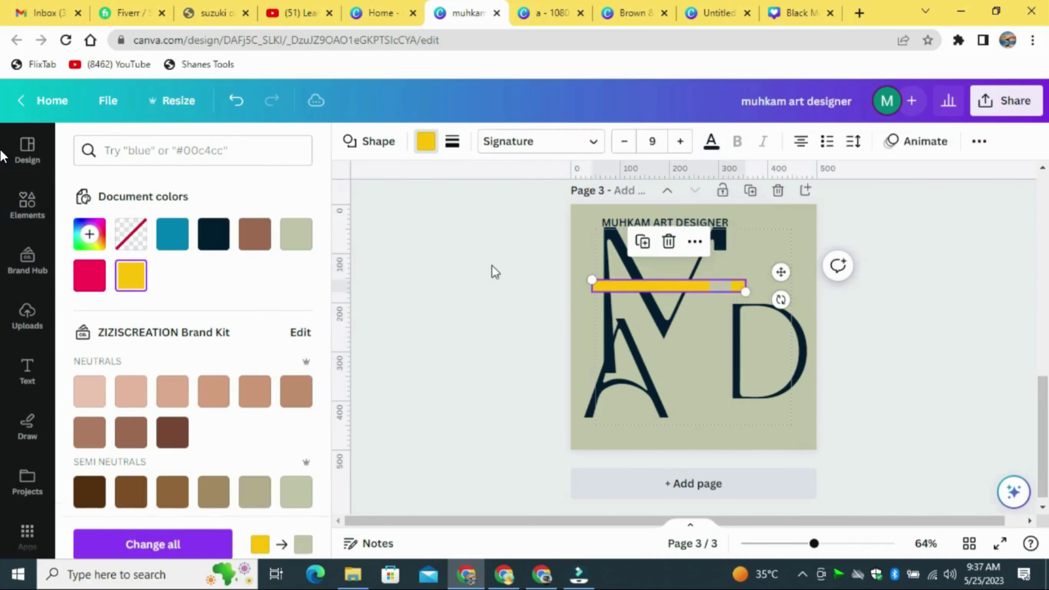
click(296, 234)
- Raise the D slightly and send it to the back, behind the M
click(805, 333)
drag(805, 333, 797, 324)
click(915, 141)
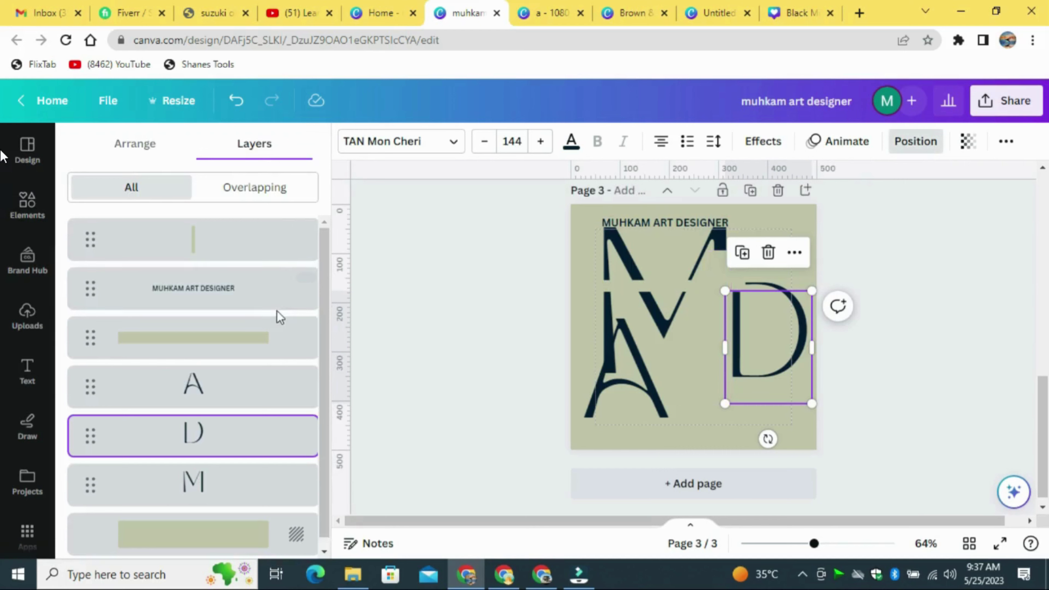
click(150, 145)
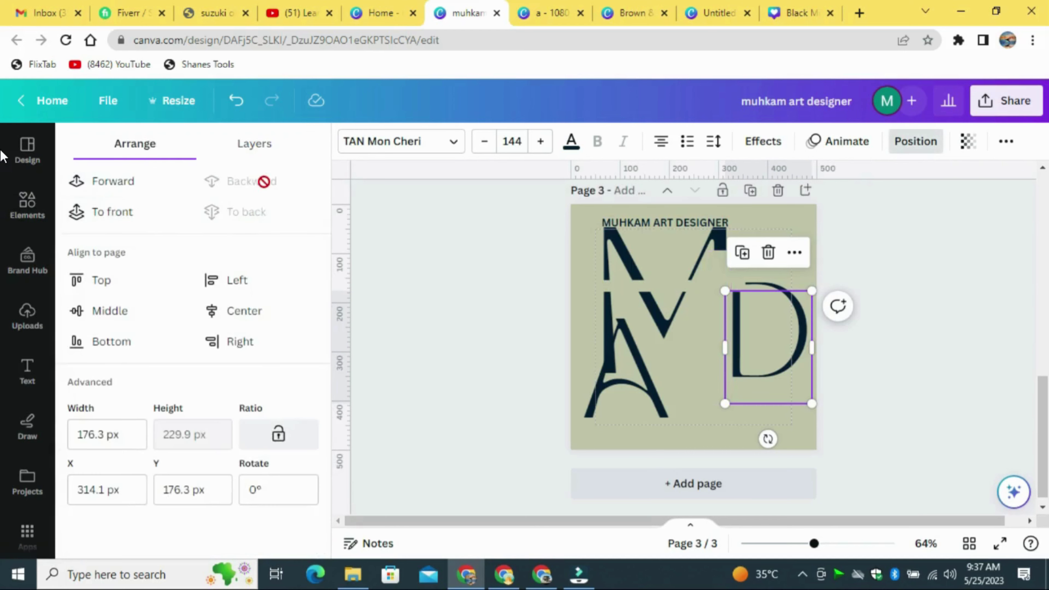
click(949, 319)
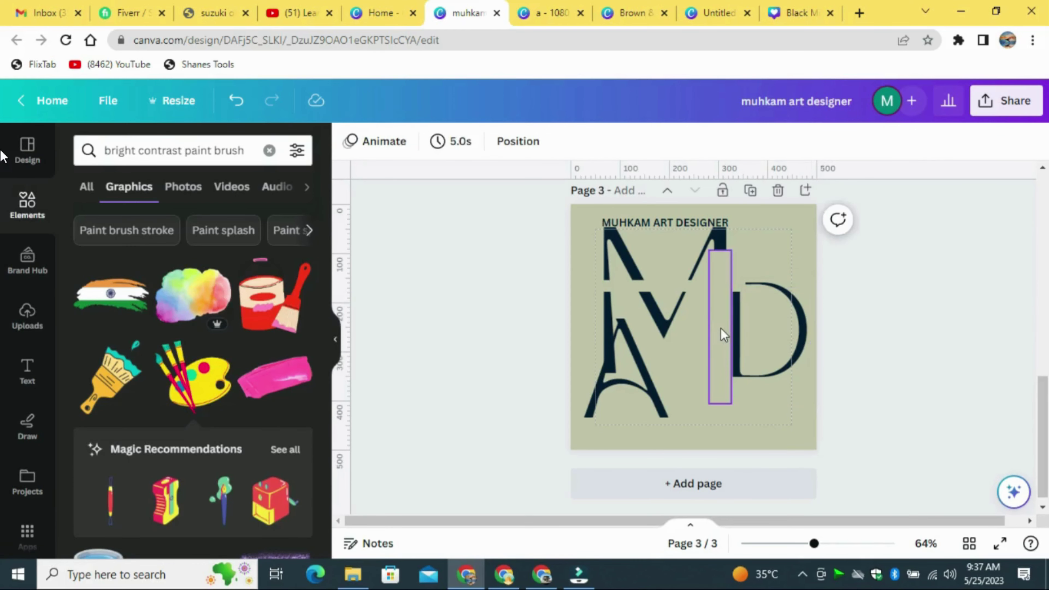
- Shift the D left so the sage vertical bar covers its stem, and enlarge it slightly
click(760, 324)
drag(760, 325, 748, 322)
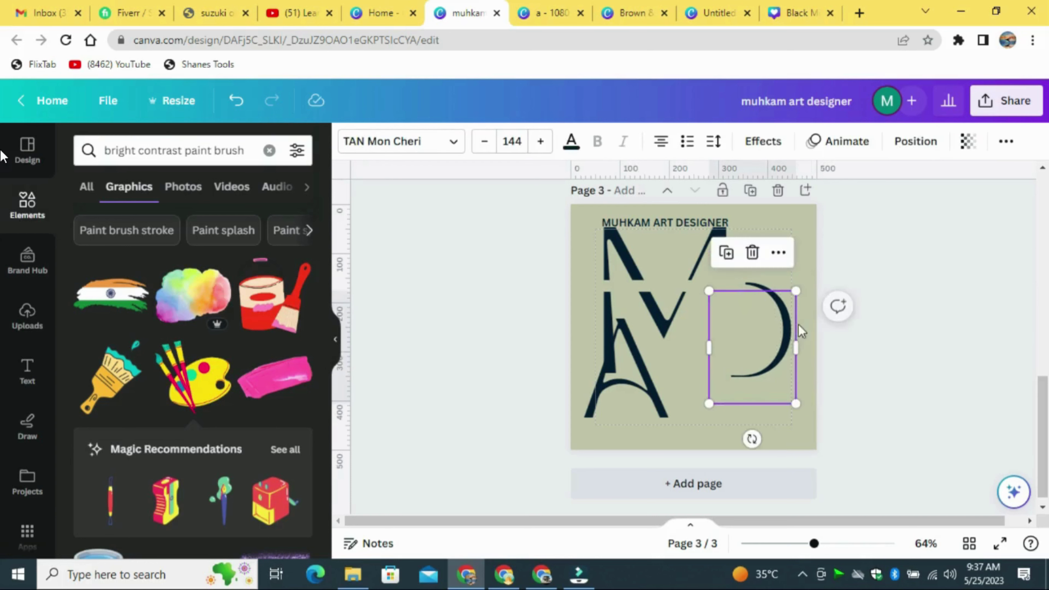
mouse_move(633, 416)
mouse_down()
mouse_move(750, 398)
mouse_move(761, 359)
mouse_move(754, 399)
mouse_move(636, 422)
mouse_up()
click(792, 321)
drag(709, 291, 701, 281)
drag(777, 343, 777, 356)
- Move the A between the M and the D, shrink it to size 114, and nudge the D right
drag(609, 417, 729, 379)
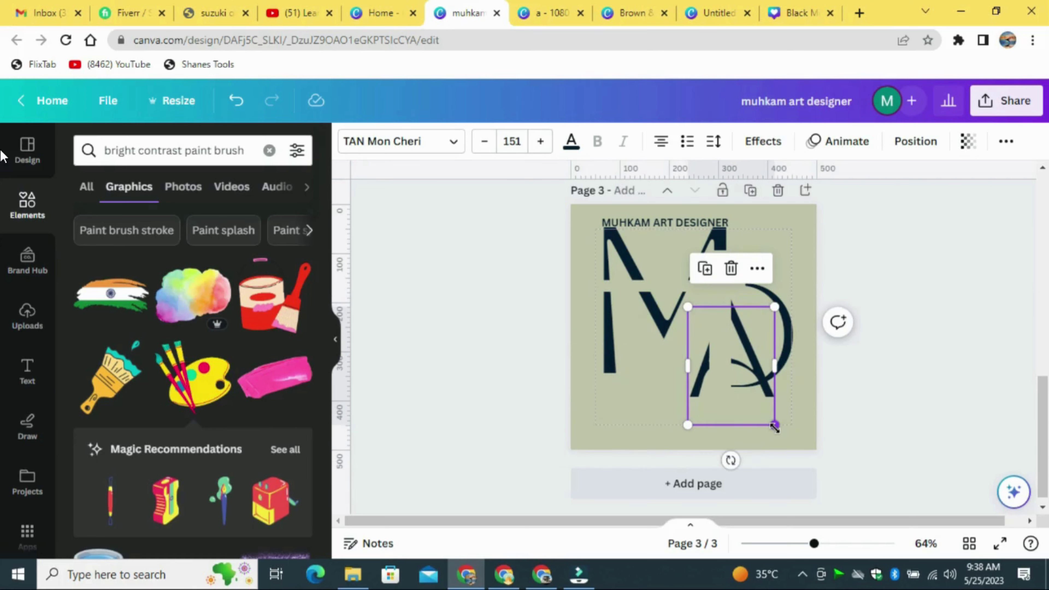
drag(775, 430, 762, 412)
mouse_move(787, 337)
mouse_down()
mouse_move(807, 346)
mouse_move(794, 338)
mouse_up()
mouse_move(807, 404)
mouse_down()
mouse_move(798, 390)
mouse_move(808, 405)
mouse_up()
- Nudge the A into place inside the D and bring it to the front
click(702, 372)
drag(687, 403, 689, 392)
click(915, 141)
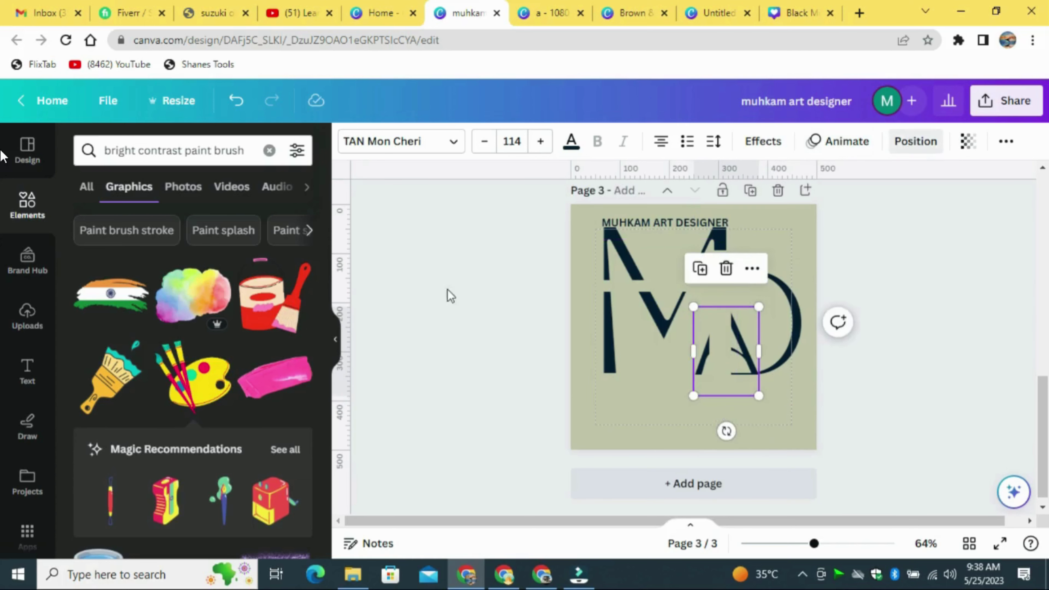
click(121, 211)
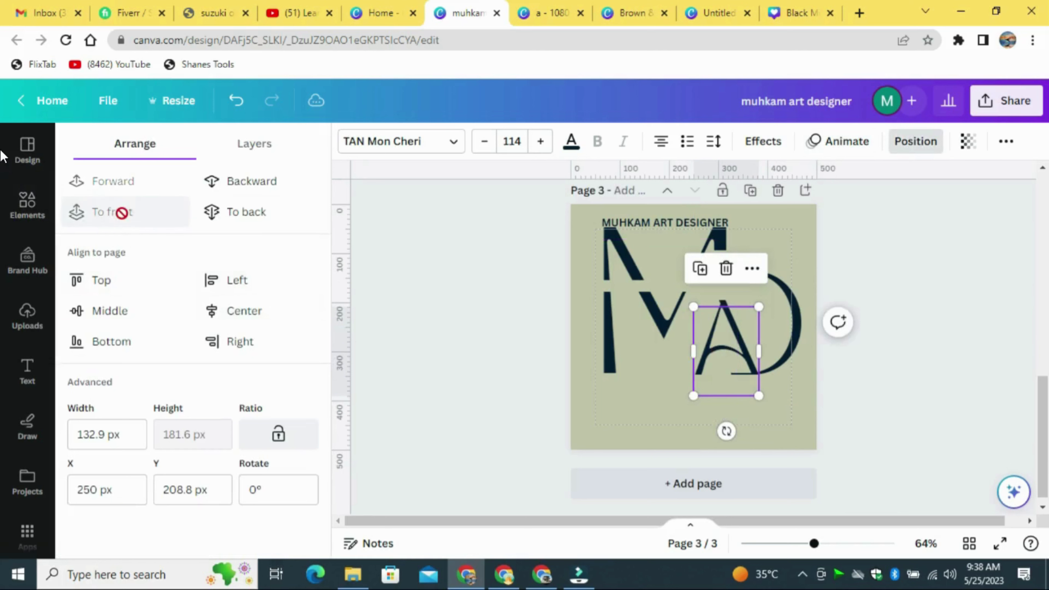
click(895, 297)
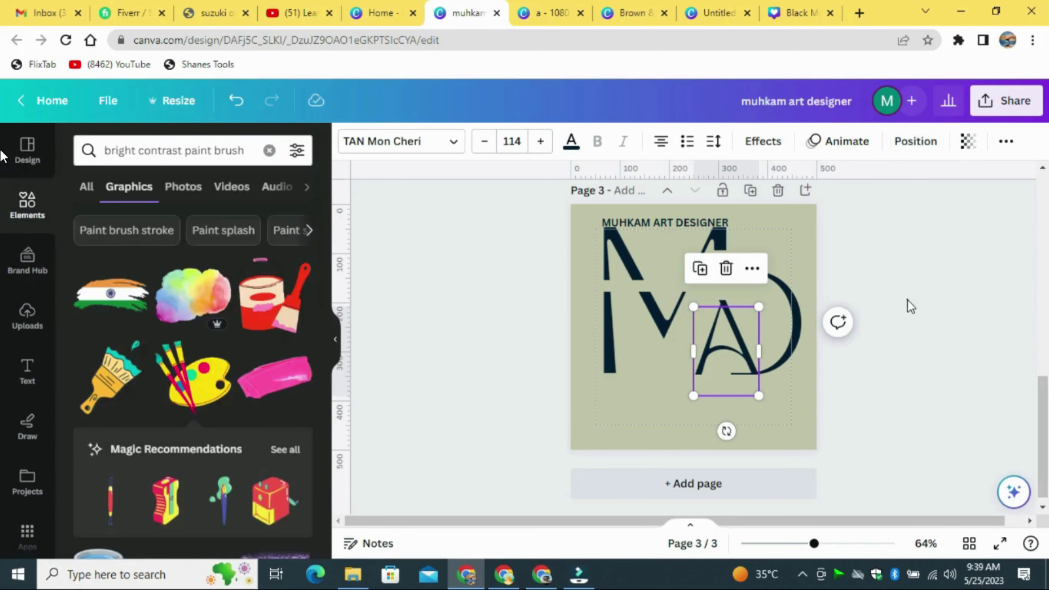
click(907, 316)
- Duplicate the horizontal sage bar and place the copy across the lower parts of the M and A
click(743, 340)
click(637, 285)
click(646, 244)
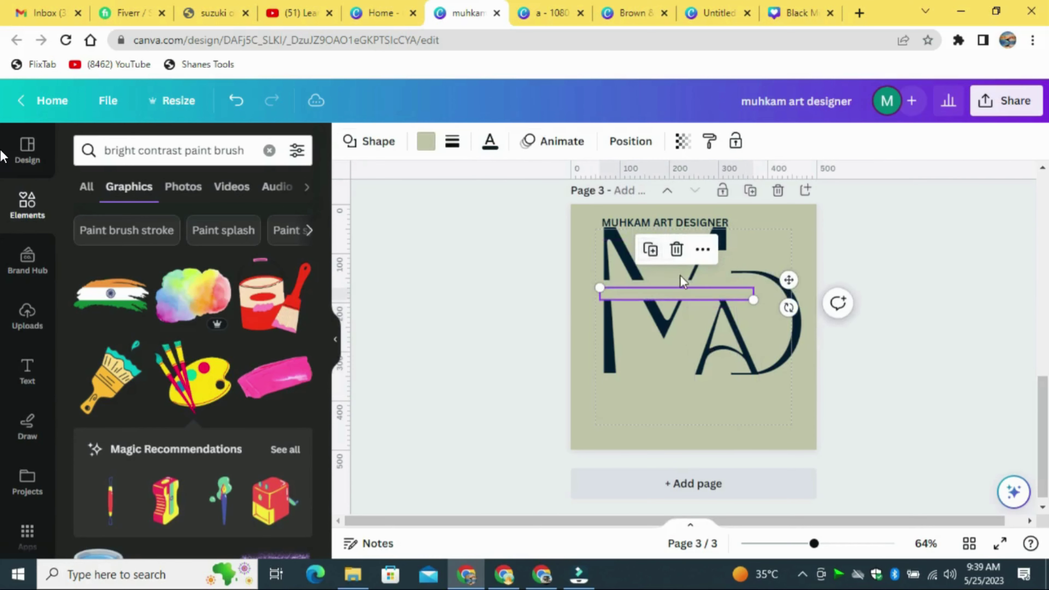
drag(790, 283, 789, 338)
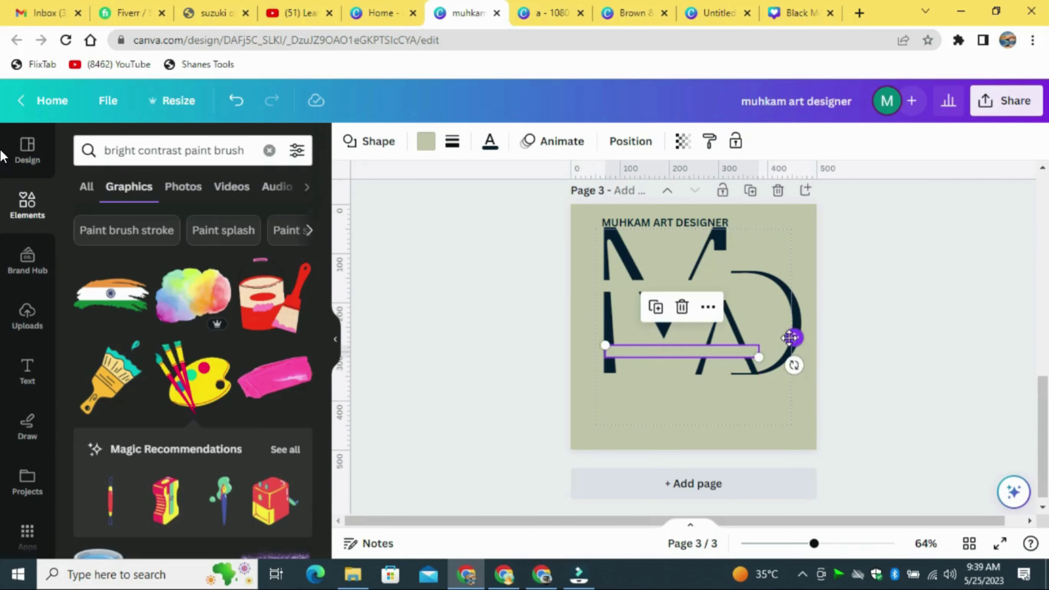
click(925, 285)
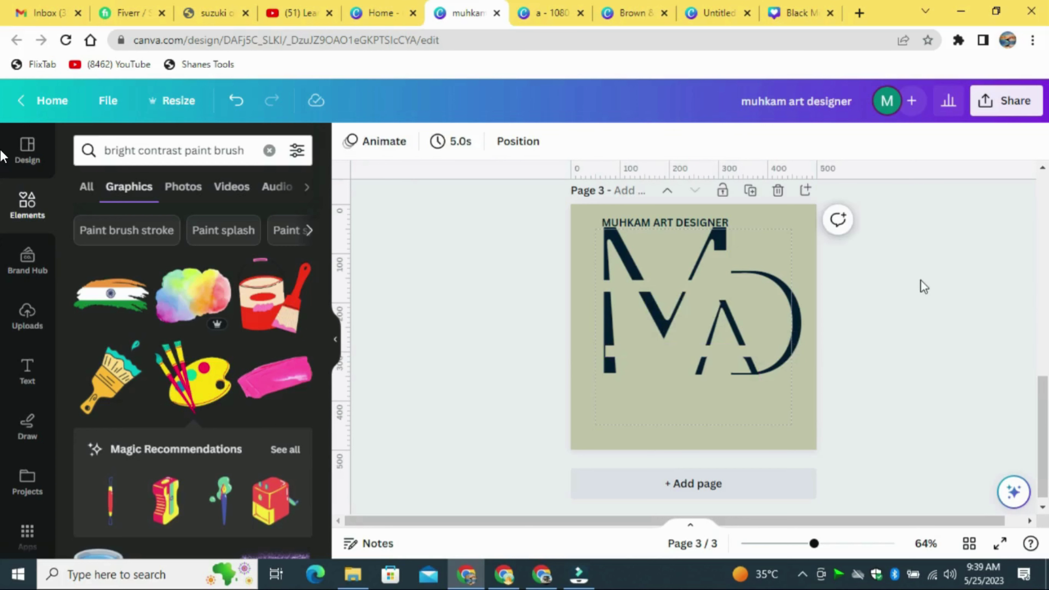
- Extend the lower sage bar to the left margin guide and thicken the upper sage bar downward
click(619, 350)
drag(598, 356, 597, 357)
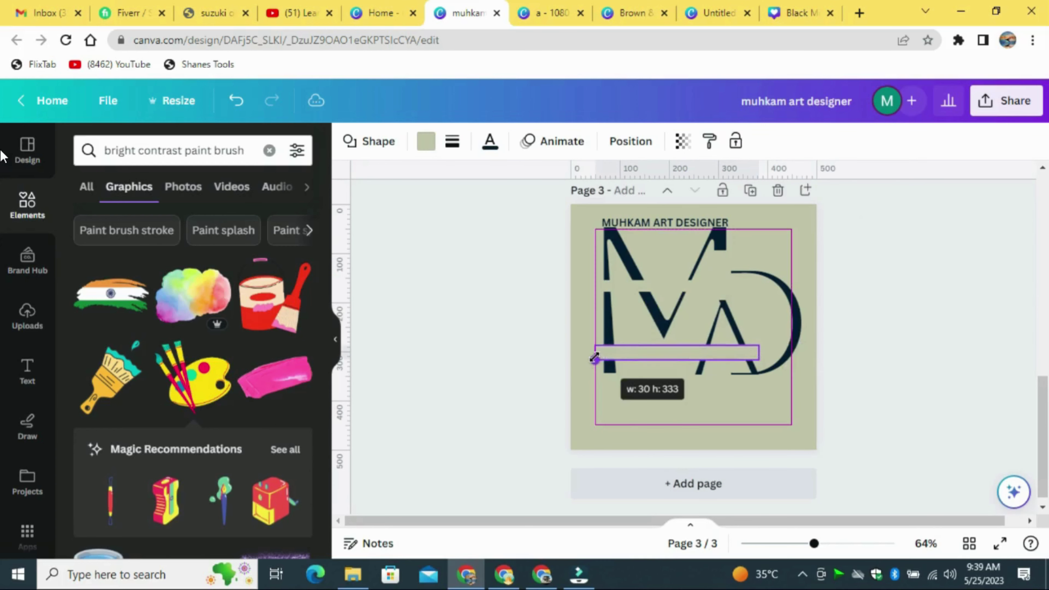
click(956, 295)
click(682, 286)
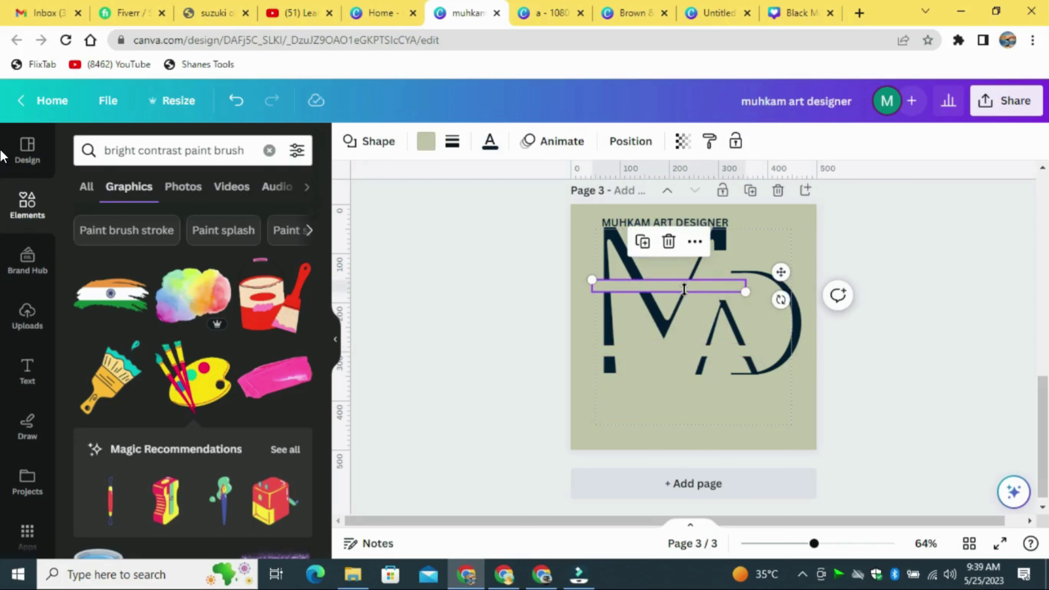
drag(668, 292, 668, 300)
click(968, 315)
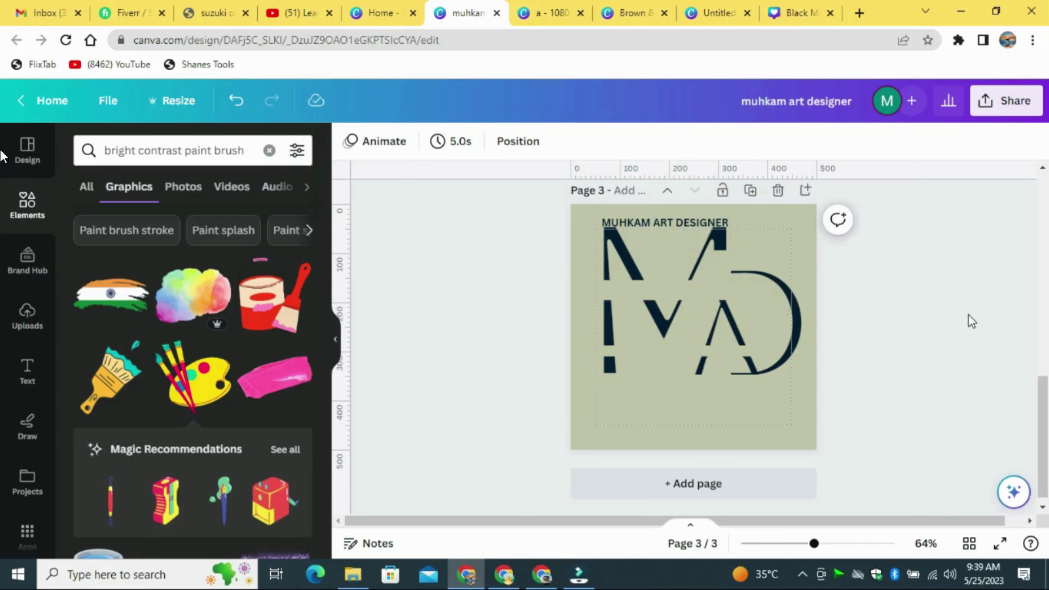
- Move the MUHKAM ART DESIGNER text down onto the lower sage bar and bring it to the front
click(605, 358)
click(633, 350)
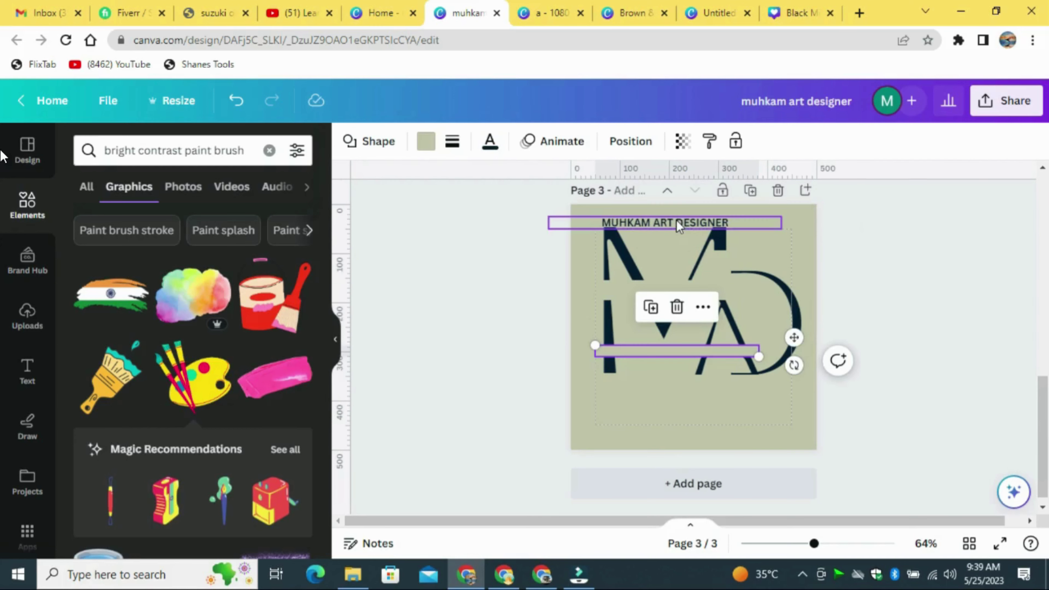
click(680, 224)
drag(817, 237, 813, 361)
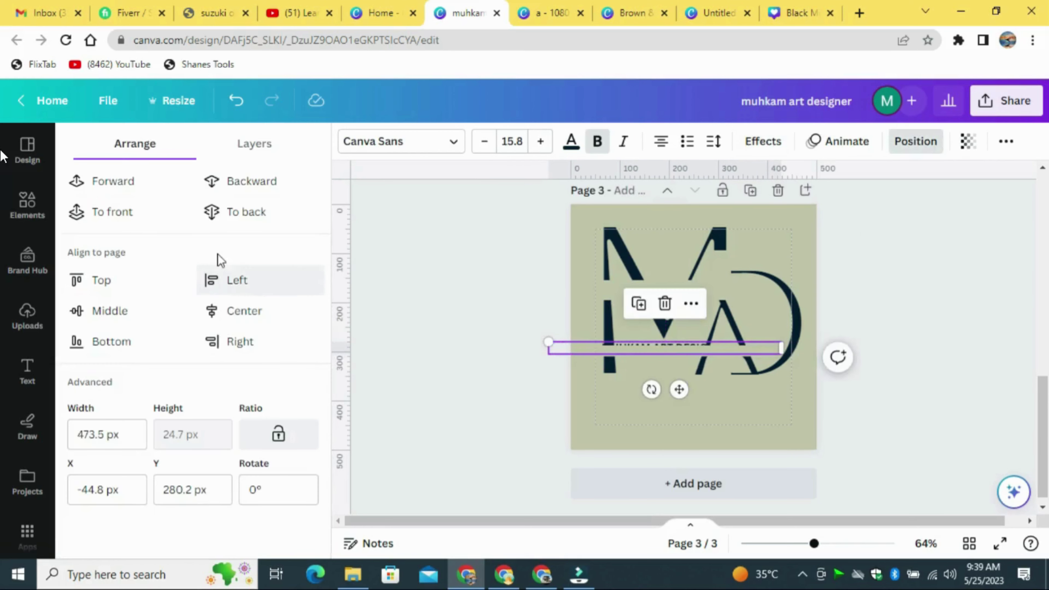
click(94, 210)
click(916, 141)
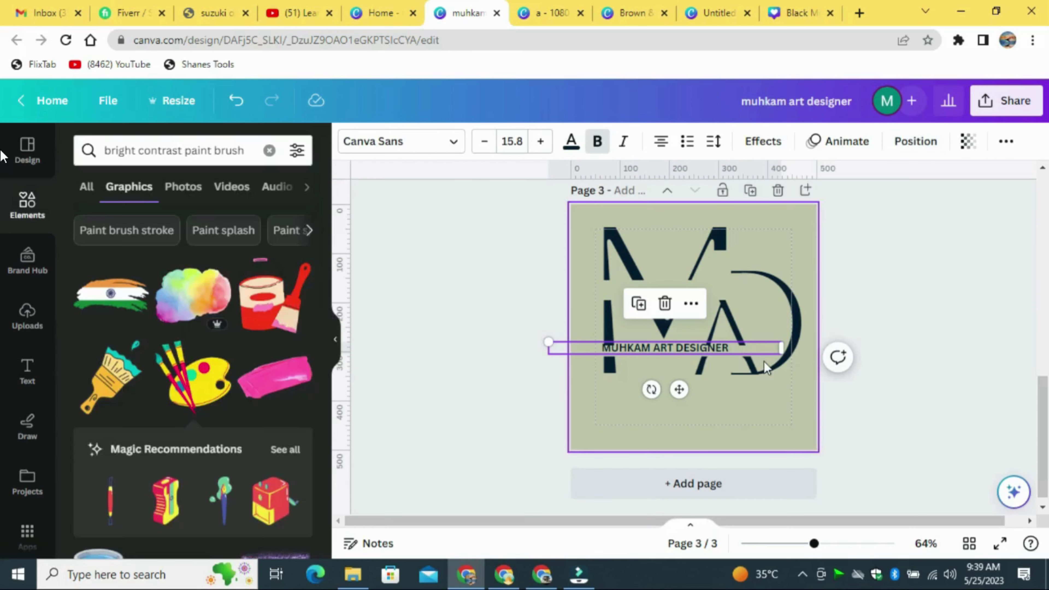
- Enlarge the MUHKAM ART DESIGNER text to size 17.8 and position it in the gap from the M's left edge
click(541, 141)
click(540, 141)
drag(679, 389, 701, 389)
drag(794, 348, 747, 347)
click(958, 316)
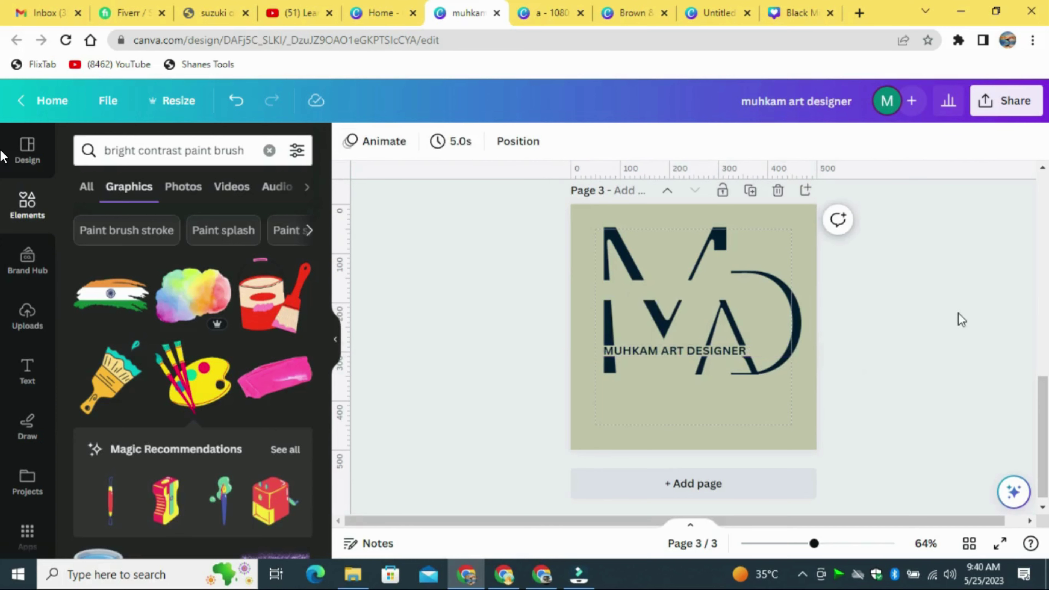
click(669, 349)
click(933, 249)
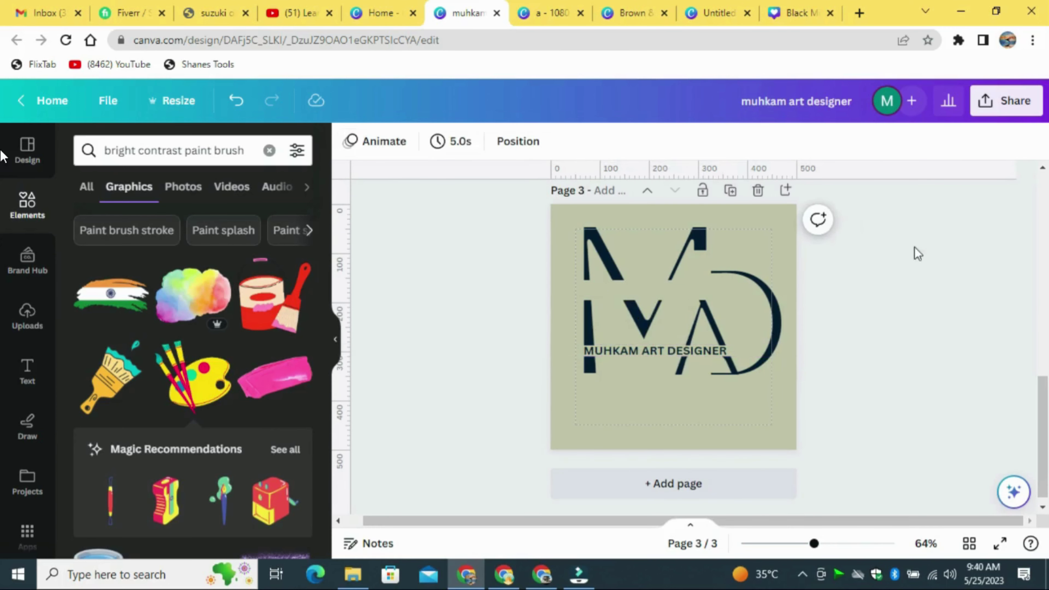
- Enlarge the D downward and to the left to font size 178
click(740, 350)
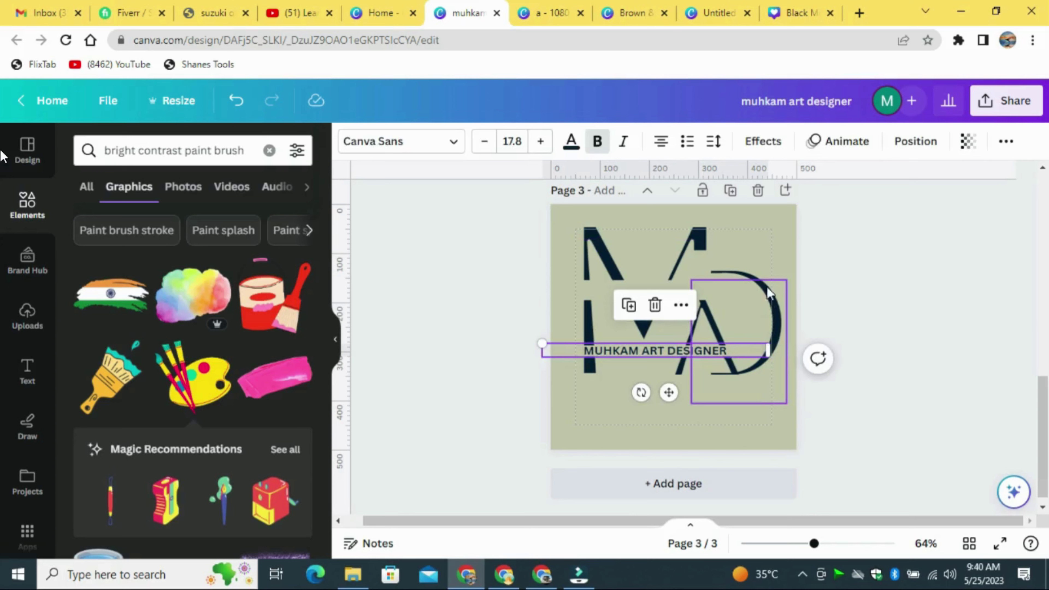
click(774, 294)
drag(693, 403, 688, 422)
click(955, 324)
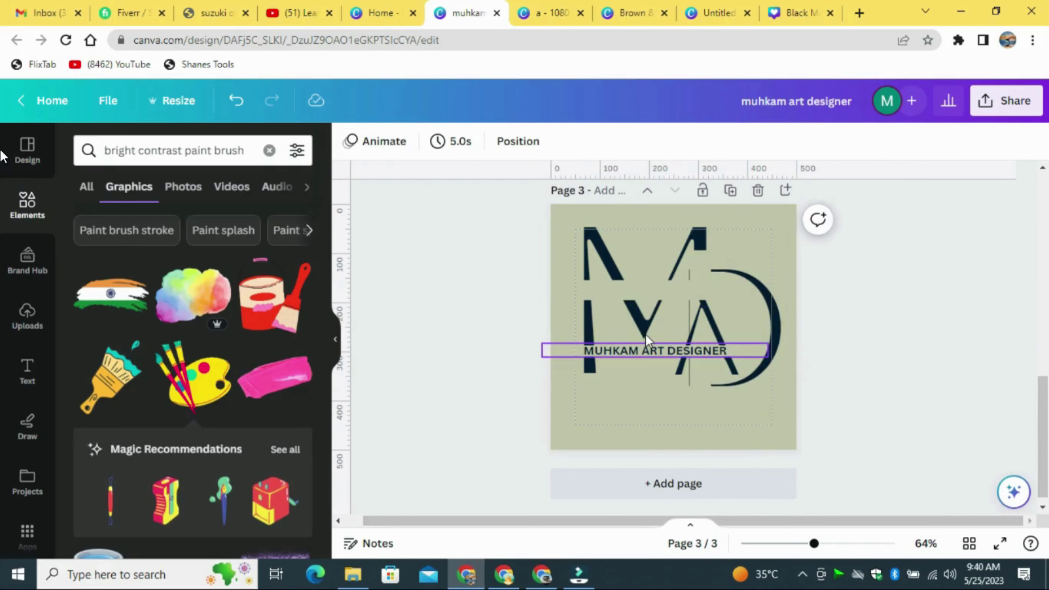
- Recolour the D red-orange from the Blue Yellows brand palette and apply the change to all matching navy elements
click(598, 238)
scroll(335, 248, down, 10)
click(301, 224)
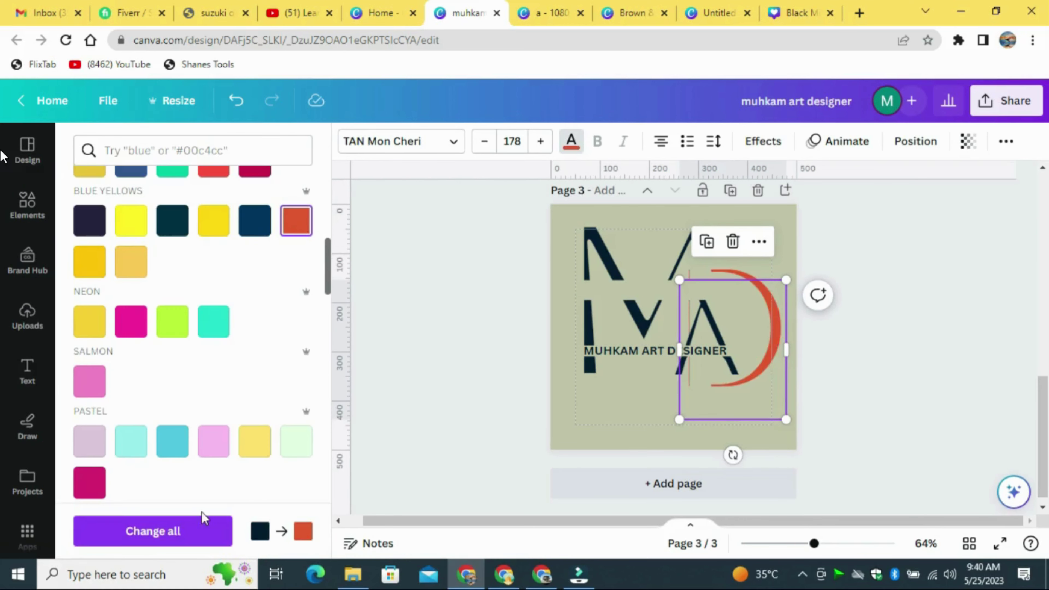
click(202, 520)
- Recolour the D with the orange from the Under Water Coral palette and apply it to all matching elements
drag(324, 284, 331, 408)
click(214, 386)
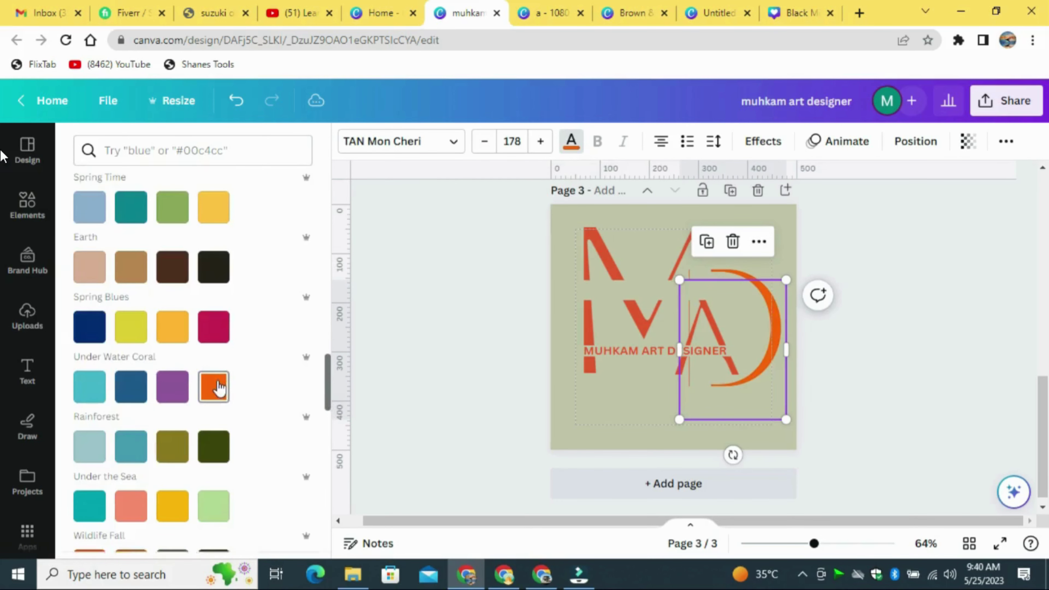
click(215, 532)
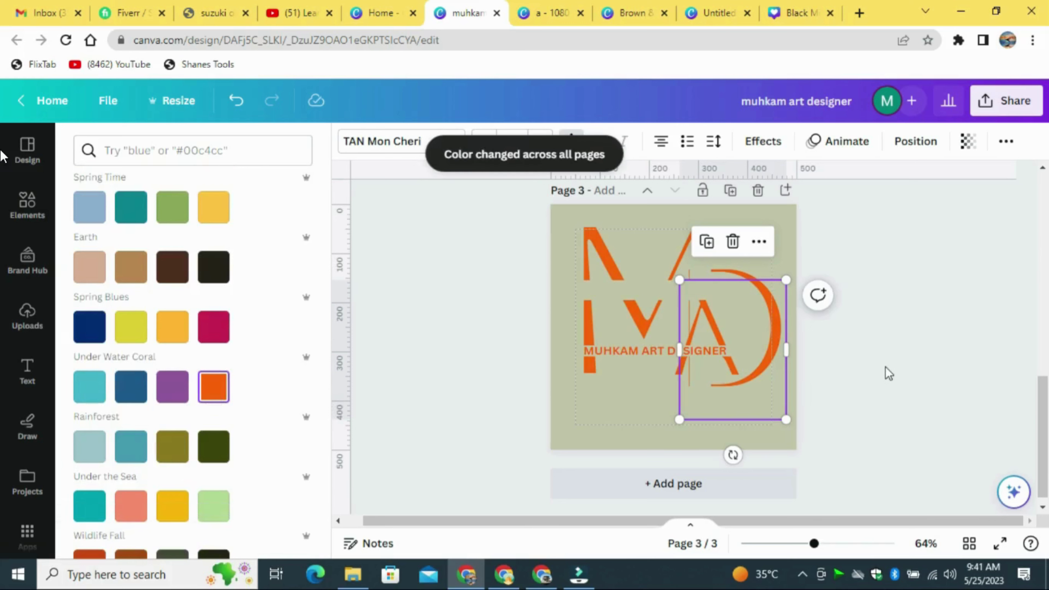
click(887, 349)
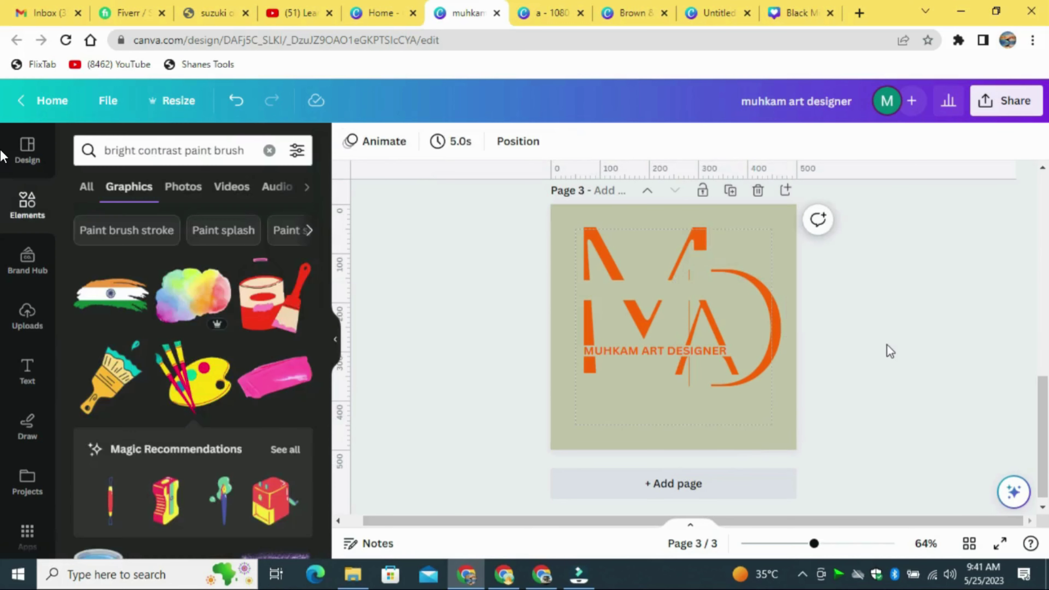
- Select all the logo elements on page 3 and move them together slightly right and down
drag(559, 216, 776, 430)
click(626, 201)
drag(786, 240, 796, 244)
click(880, 293)
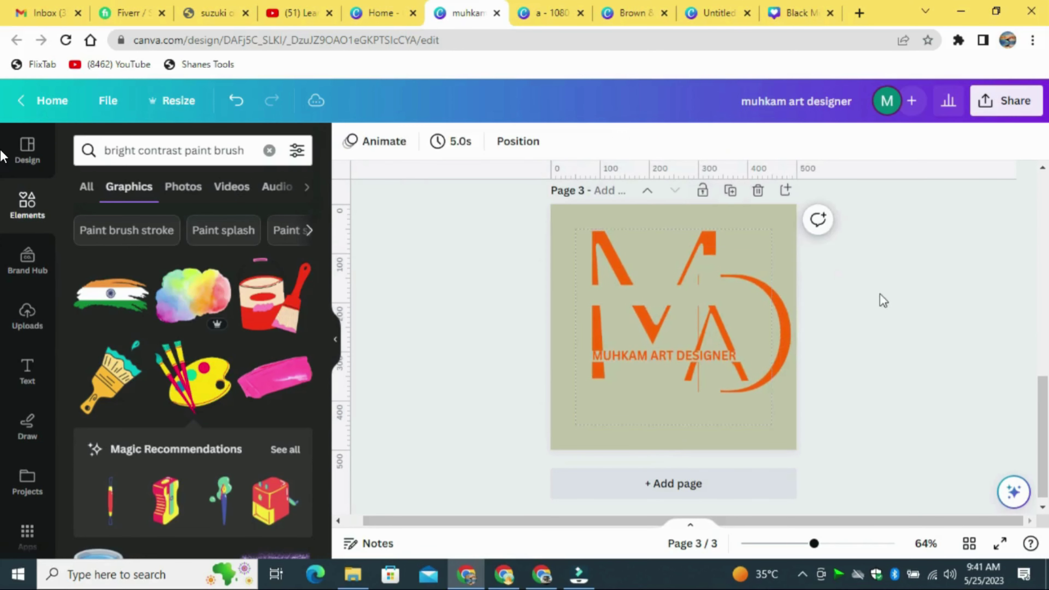
- Reduce the MUHKAM ART DESIGNER text to size 16.9
click(687, 358)
click(863, 294)
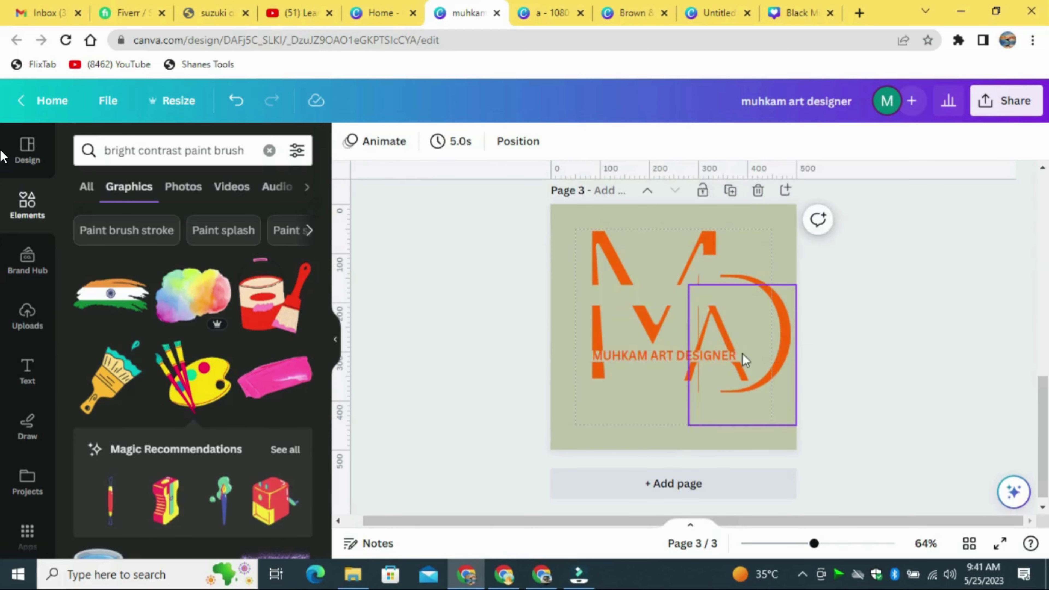
double_click(706, 363)
click(486, 142)
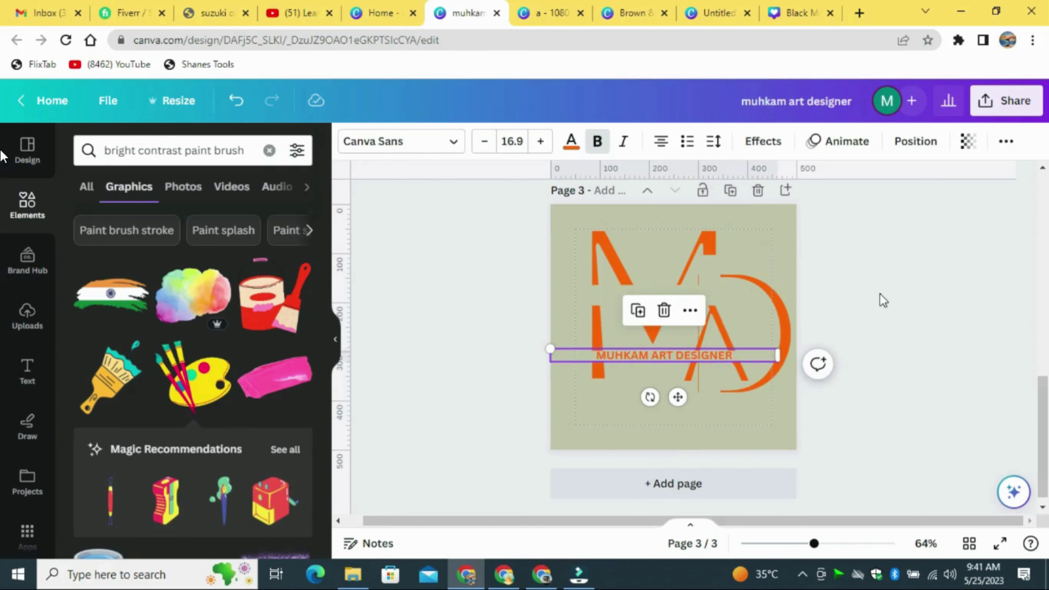
click(879, 293)
double_click(664, 356)
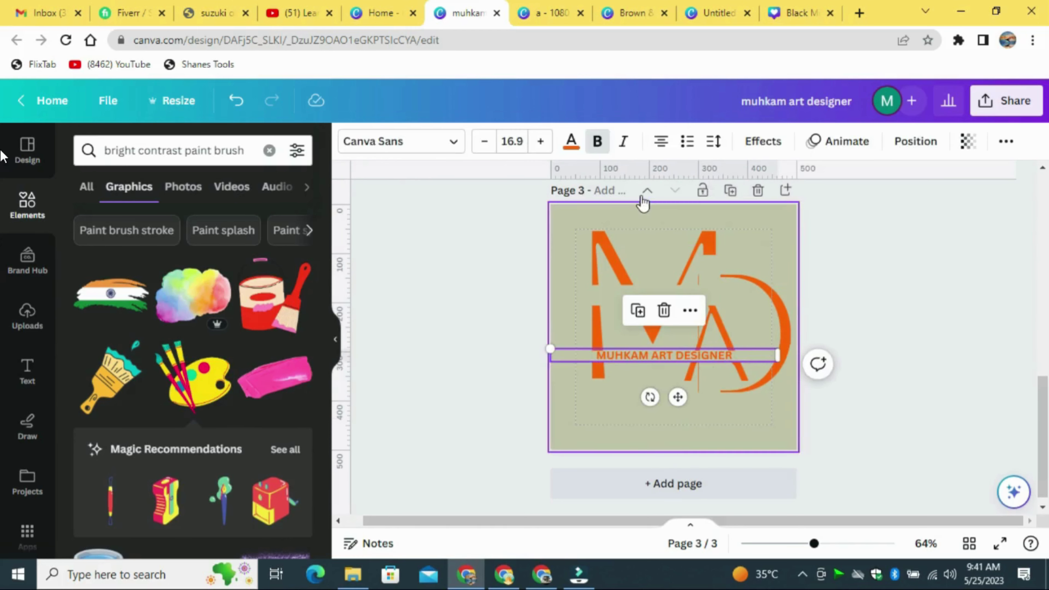
- Set the MUHKAM ART DESIGNER text's letter spacing to 43 and nudge the text slightly down
click(714, 142)
drag(764, 213, 771, 214)
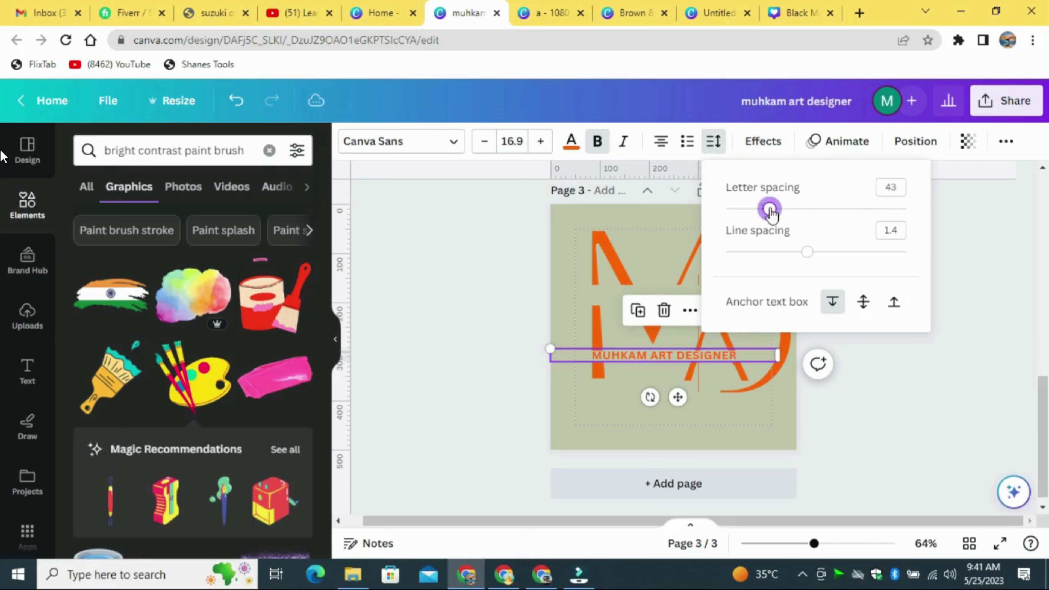
click(954, 296)
drag(815, 545, 841, 544)
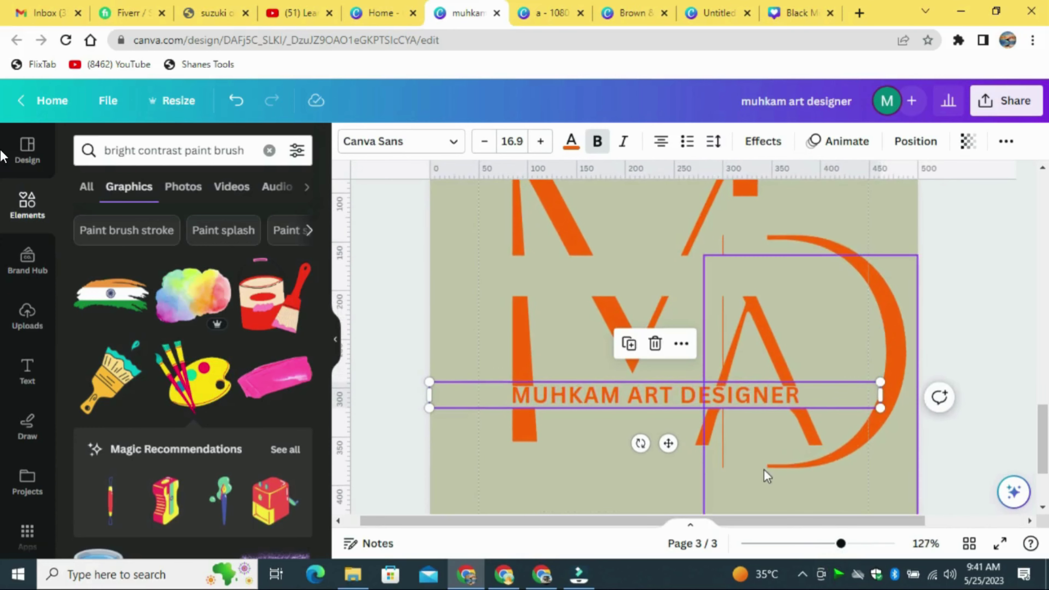
click(931, 301)
click(796, 392)
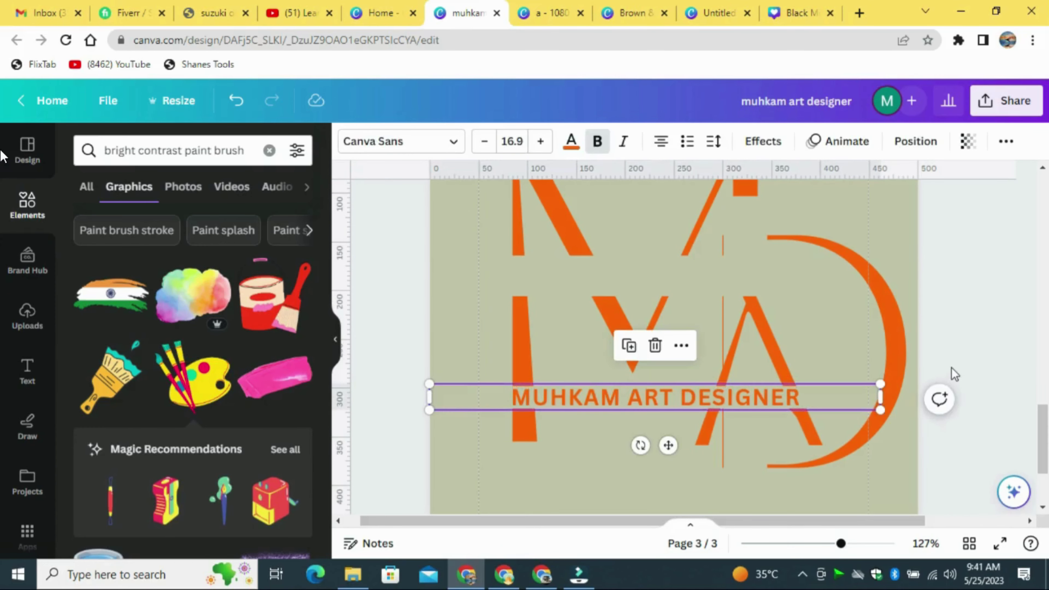
click(984, 322)
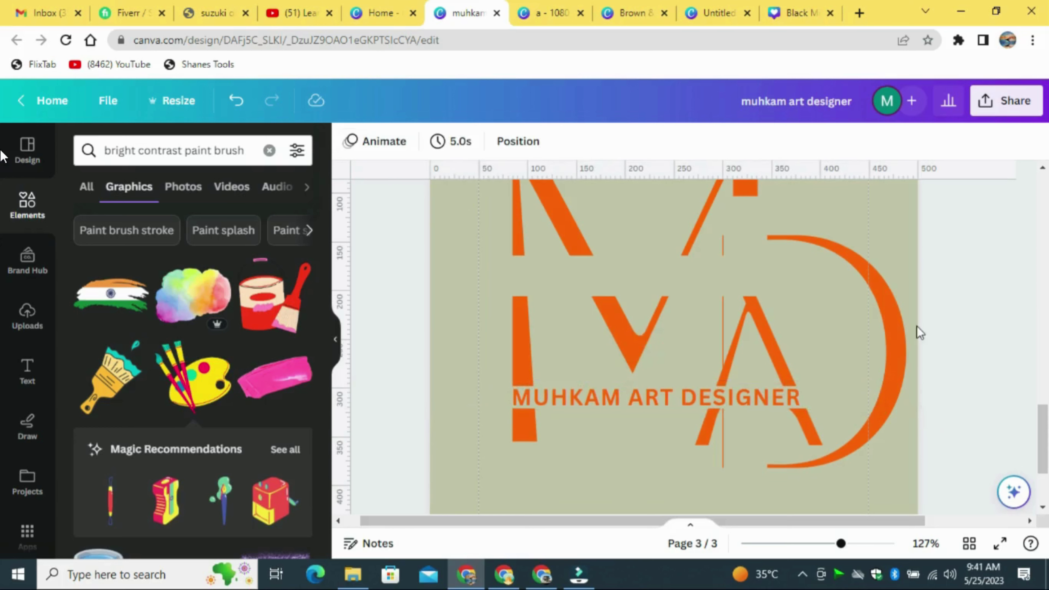
- Adjust the vertical sage strip so it hides the thin leftover line of the D's stem
click(730, 330)
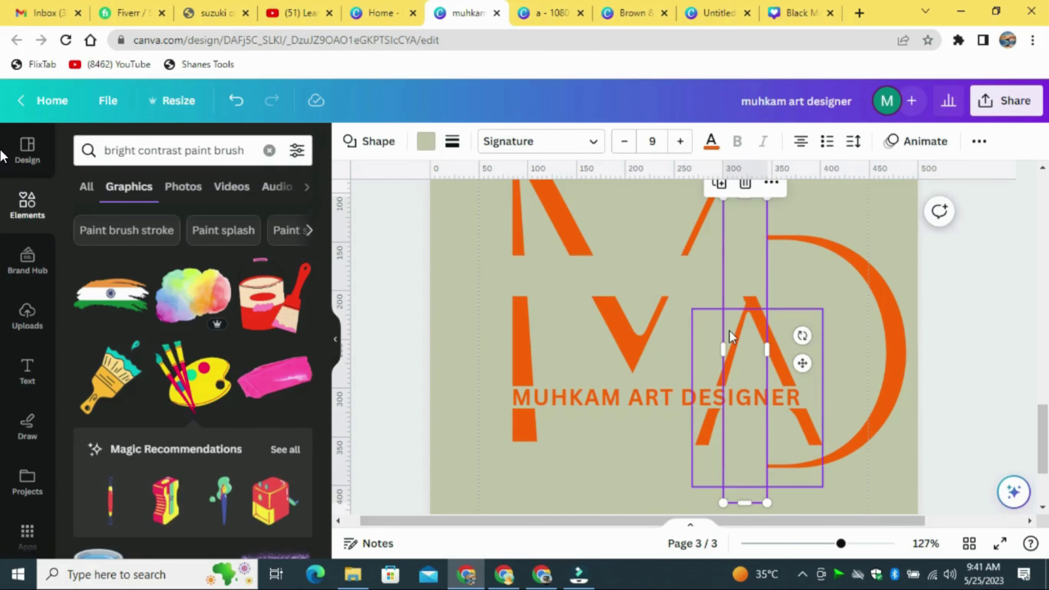
click(965, 286)
drag(841, 543, 821, 546)
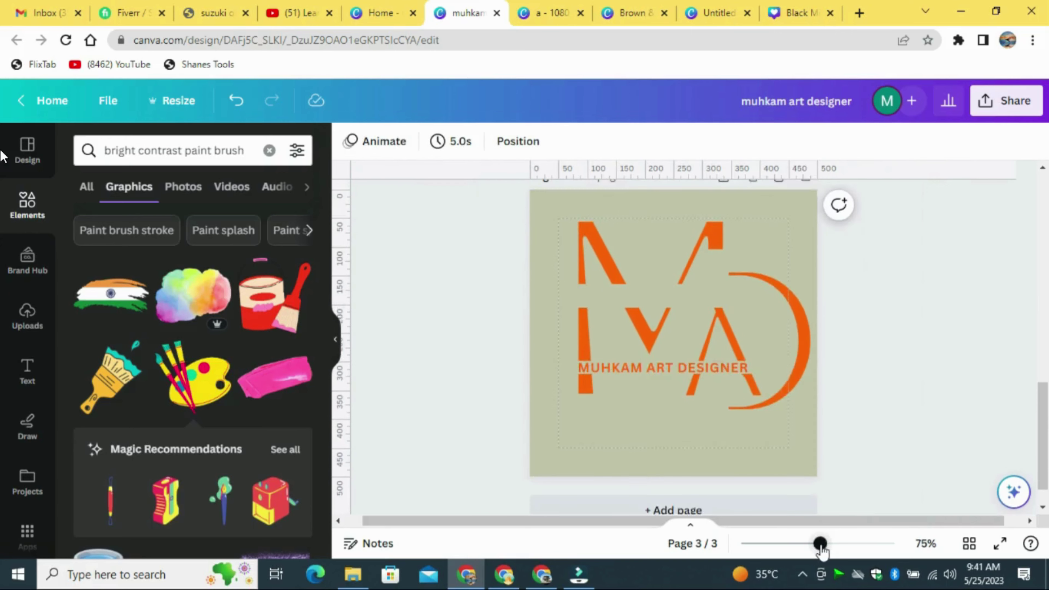
- Move the MUHKAM ART DESIGNER text right toward the D and narrow its text box slightly
drag(619, 367, 647, 365)
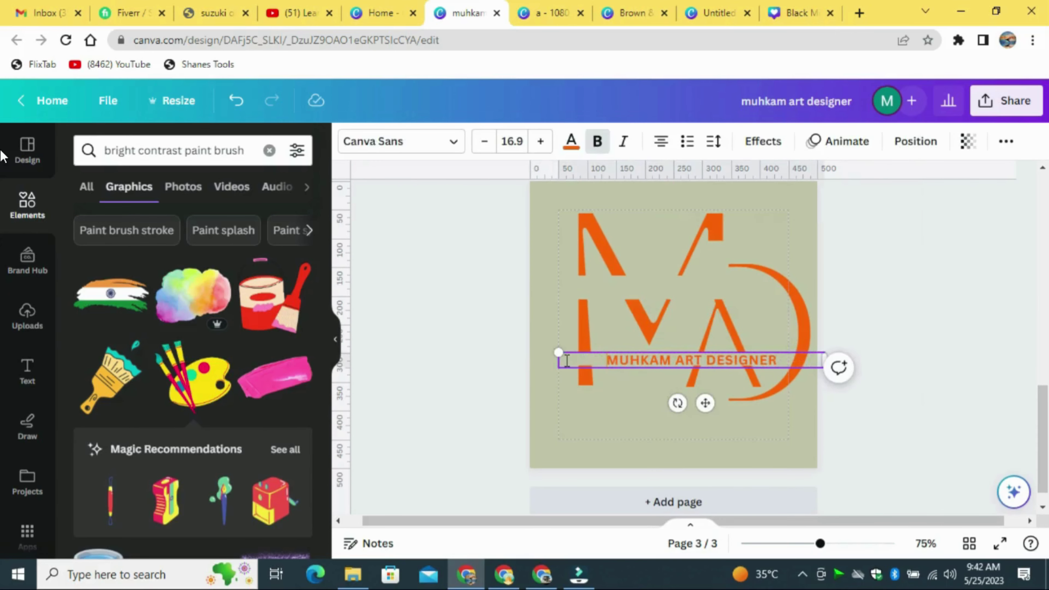
mouse_move(554, 362)
mouse_down()
mouse_move(581, 359)
mouse_move(557, 359)
mouse_up()
click(907, 358)
click(593, 365)
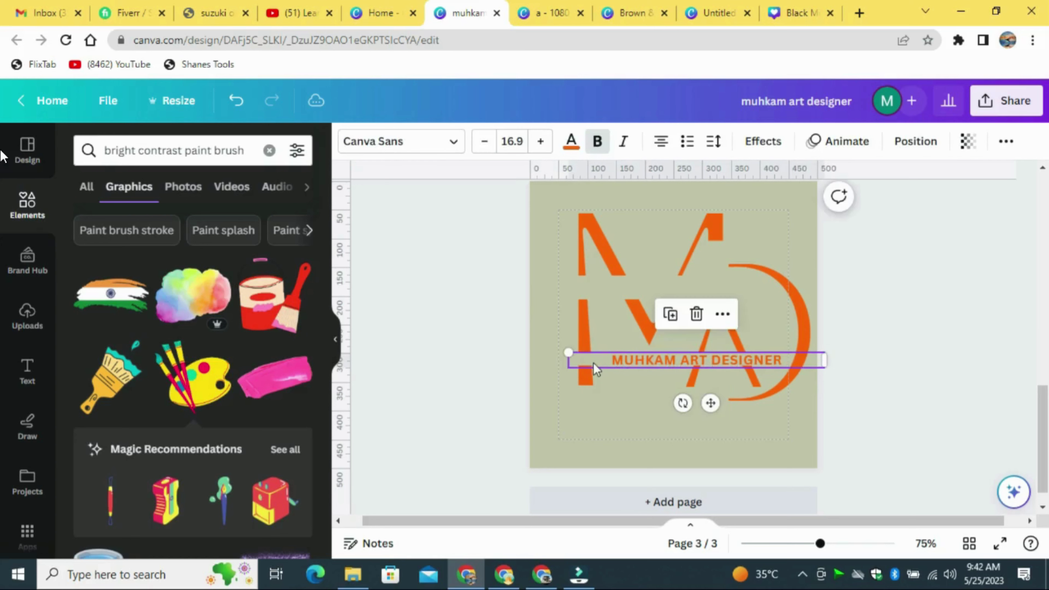
- Select the thin sage strip behind the tagline and resize it to span only the text, leaving the M's left stem uncut
click(914, 142)
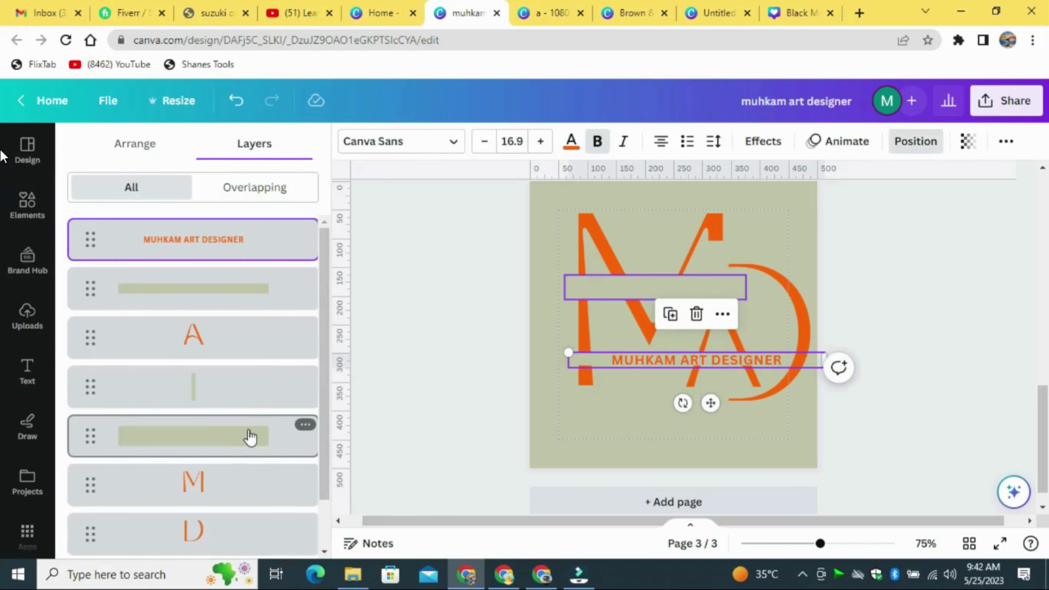
click(234, 289)
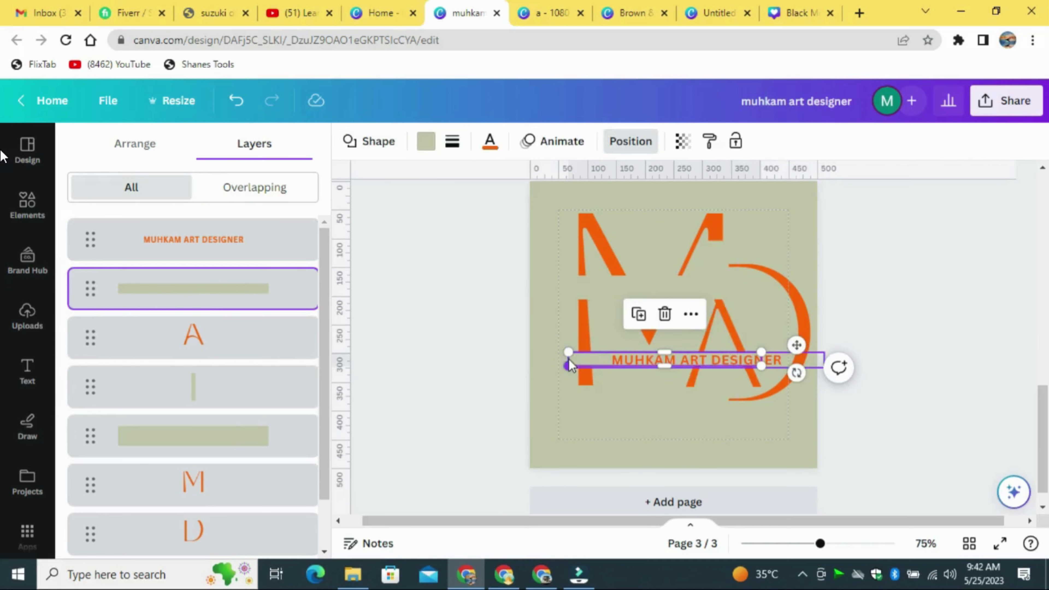
drag(762, 359, 797, 346)
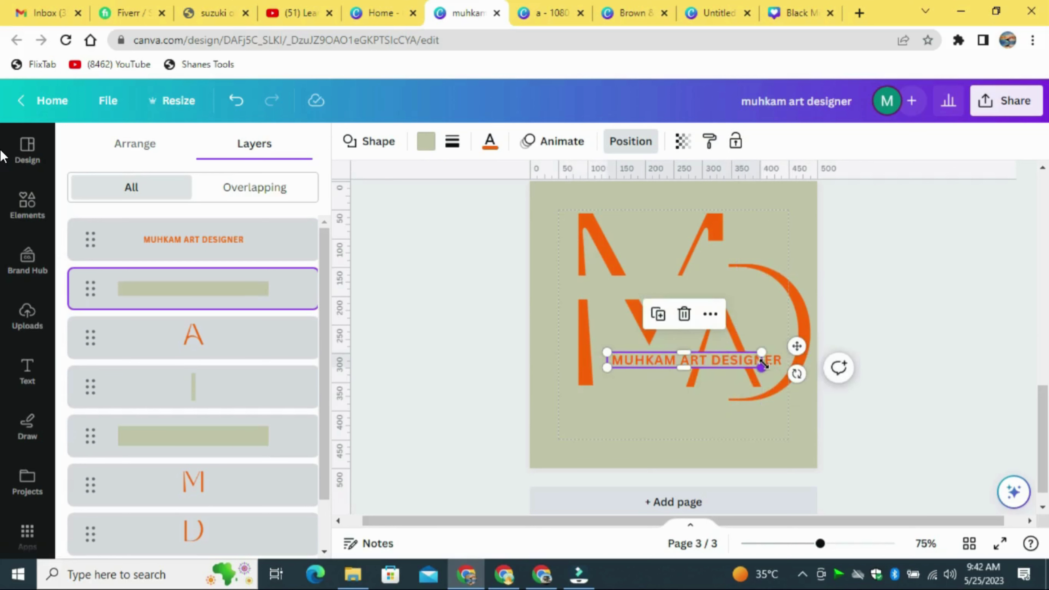
click(918, 339)
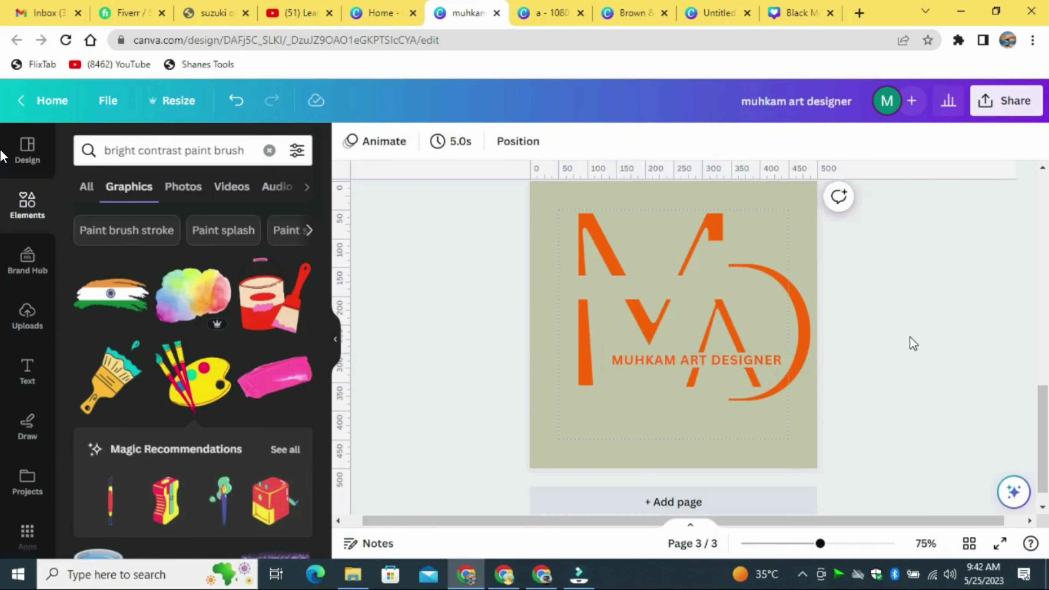
- Widen the tagline's letter spacing further and shift the text slightly left
click(703, 360)
click(714, 141)
drag(762, 208, 784, 208)
click(1027, 325)
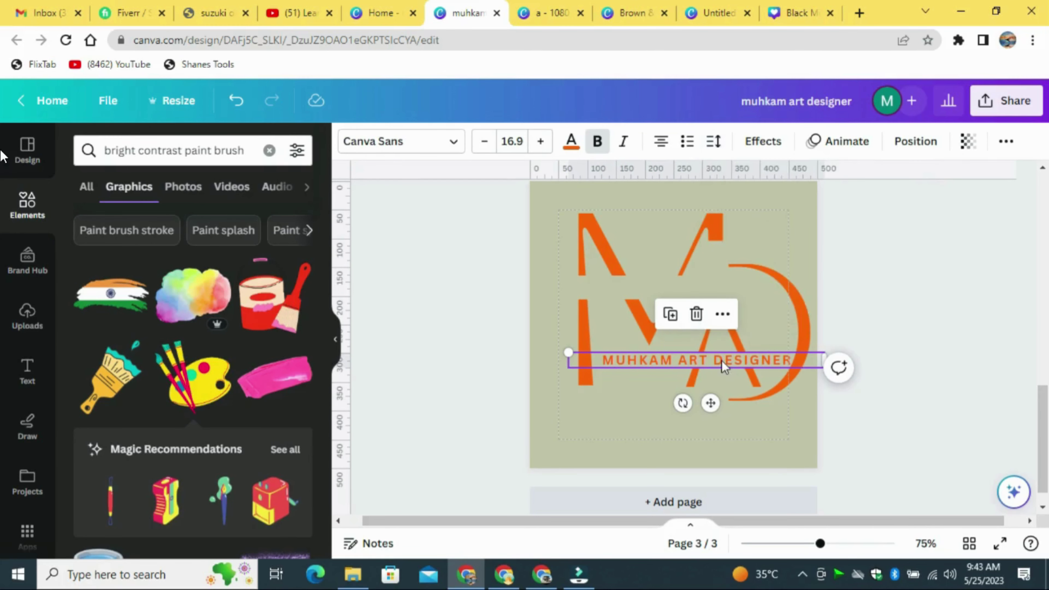
drag(707, 400, 701, 401)
click(942, 306)
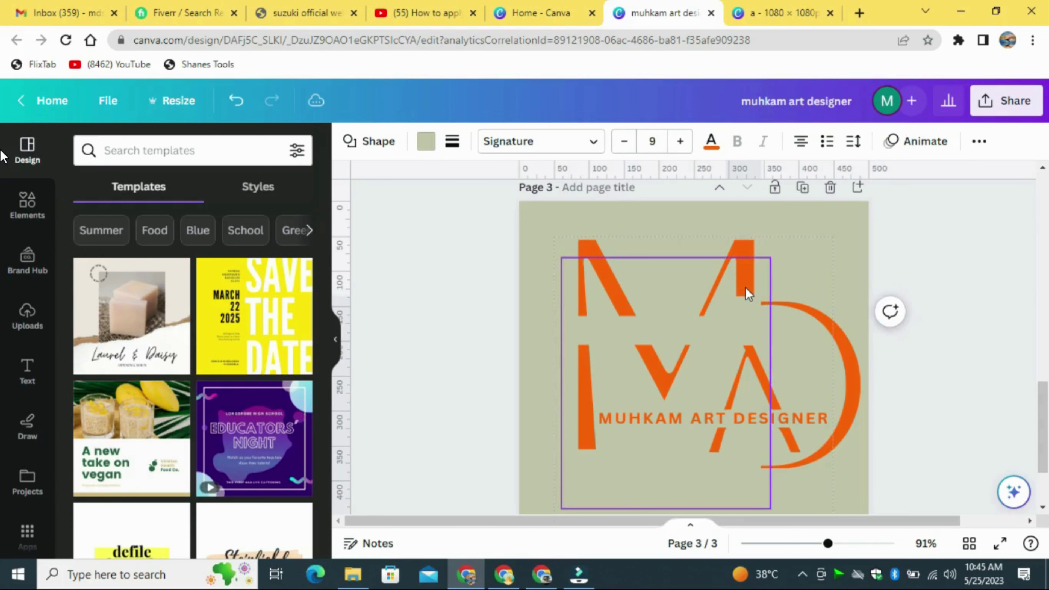
- Lower the vertical strip's top edge below the M's right stem, nudge the D slightly up, and preview the design in full screen
click(745, 301)
click(992, 287)
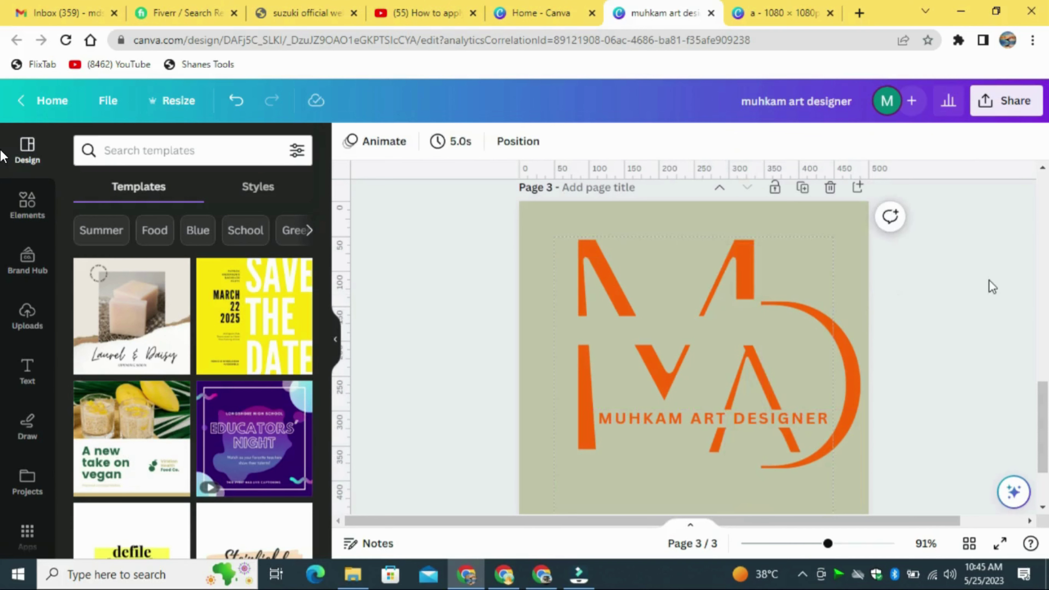
click(851, 393)
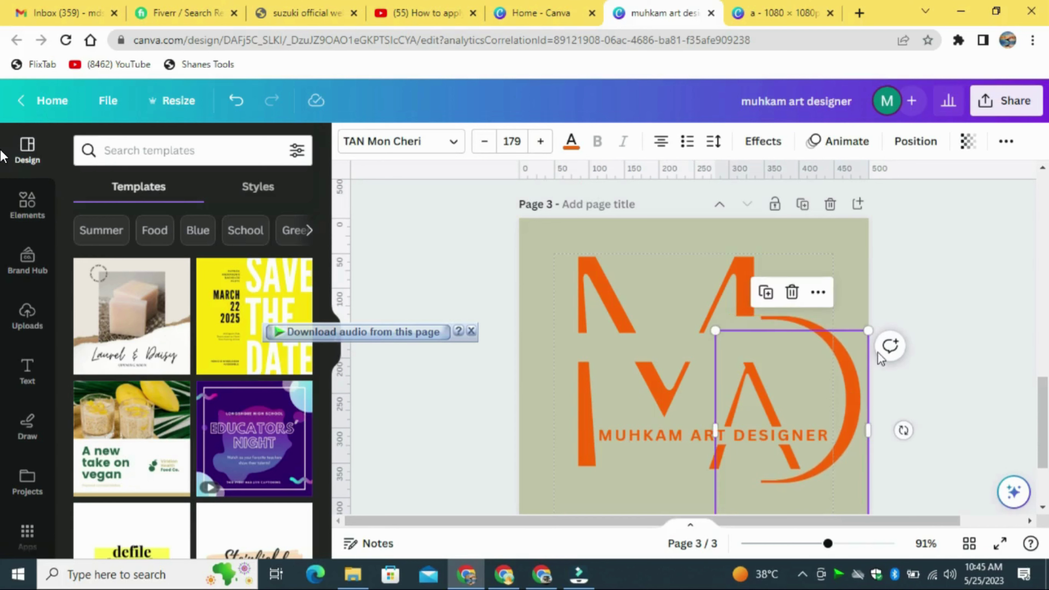
click(971, 306)
click(1000, 543)
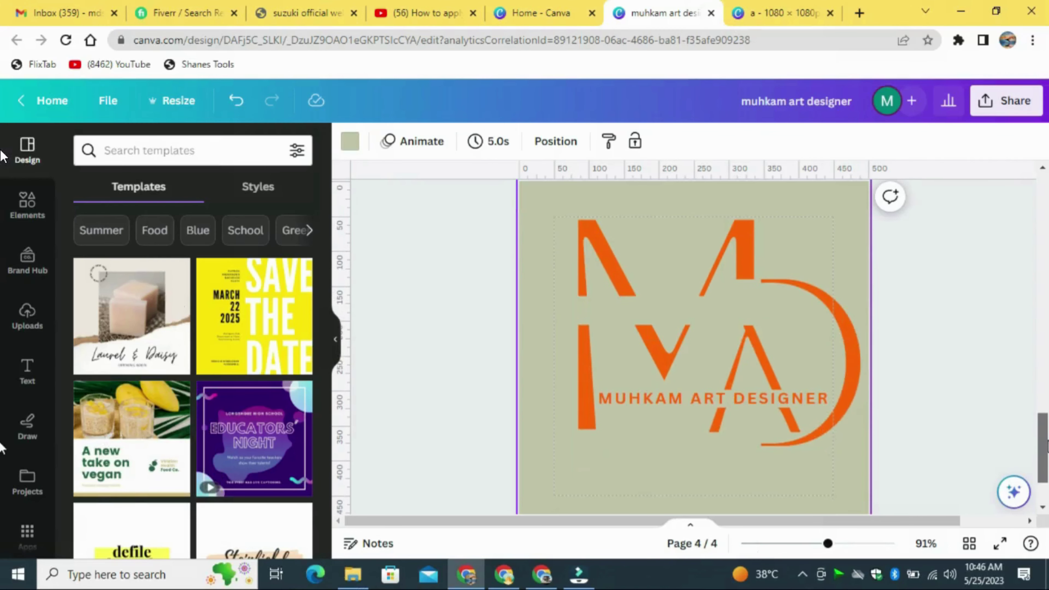
- Change the page 4 background to the second peach shade of the brand kit's Neutrals palette
click(350, 141)
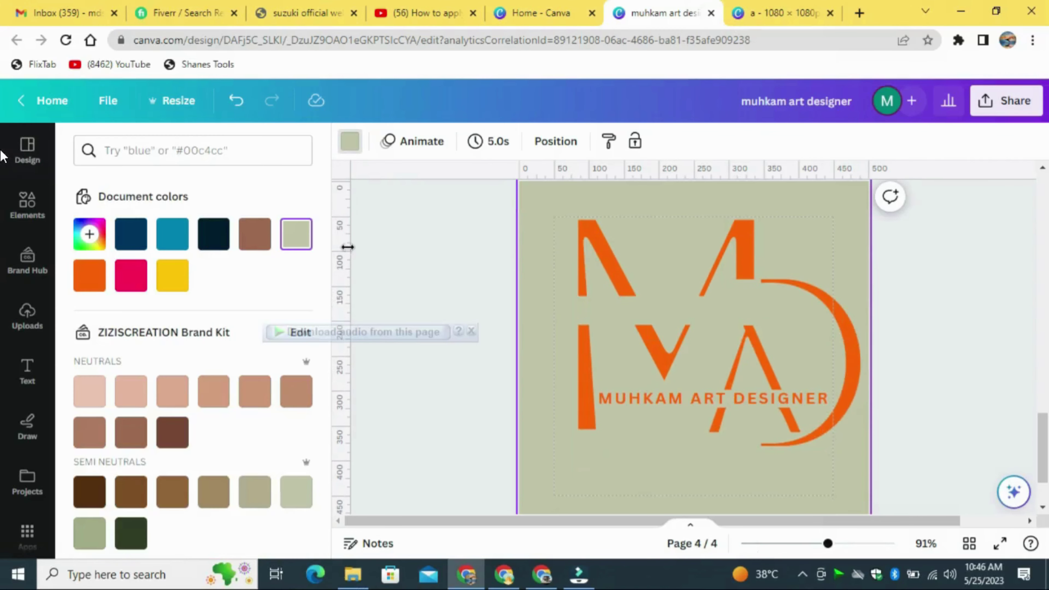
click(96, 395)
click(130, 395)
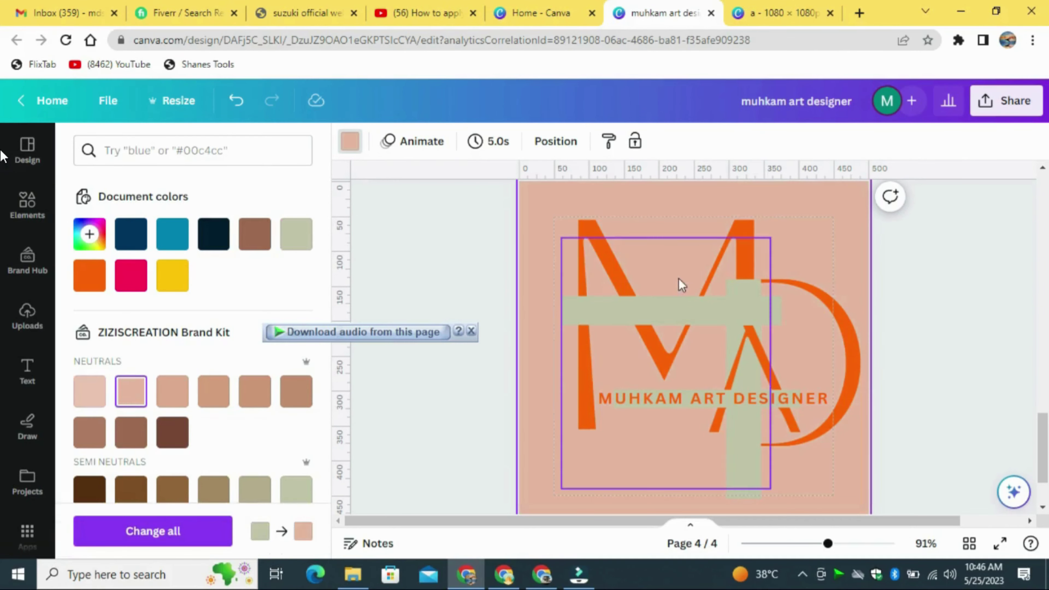
click(909, 267)
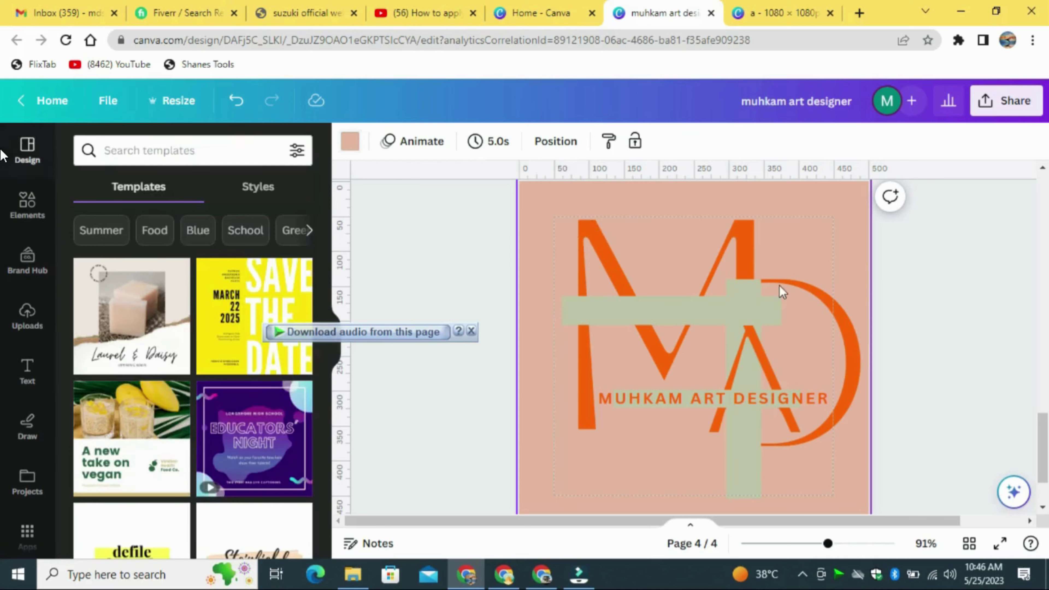
- Move the sage strips and the tagline clear of the letters on page 4, and place the A under the M's centre
drag(709, 303, 709, 201)
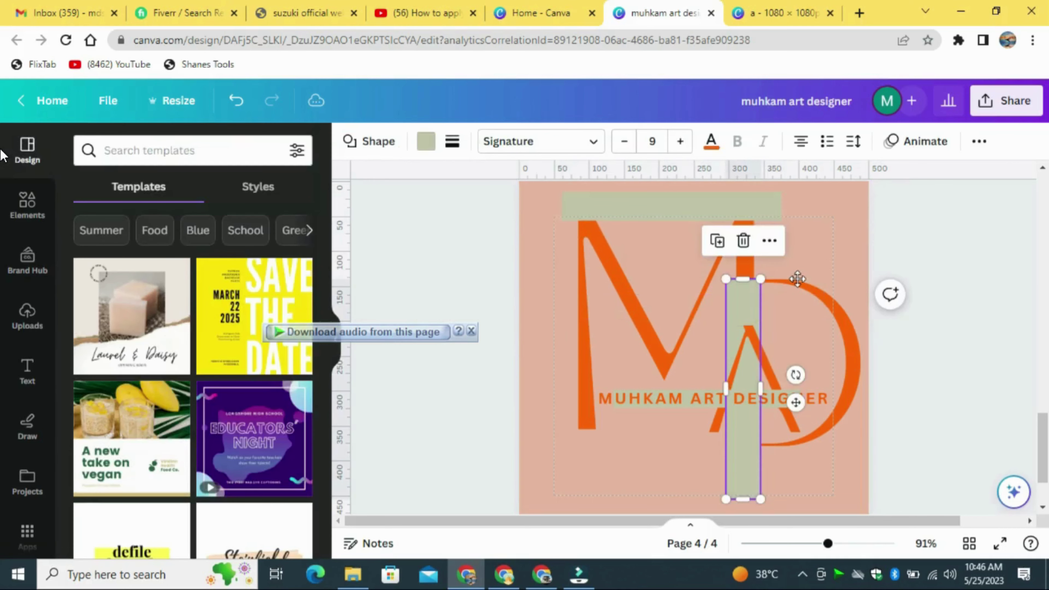
drag(753, 302, 860, 249)
drag(716, 394, 683, 485)
drag(682, 400, 582, 211)
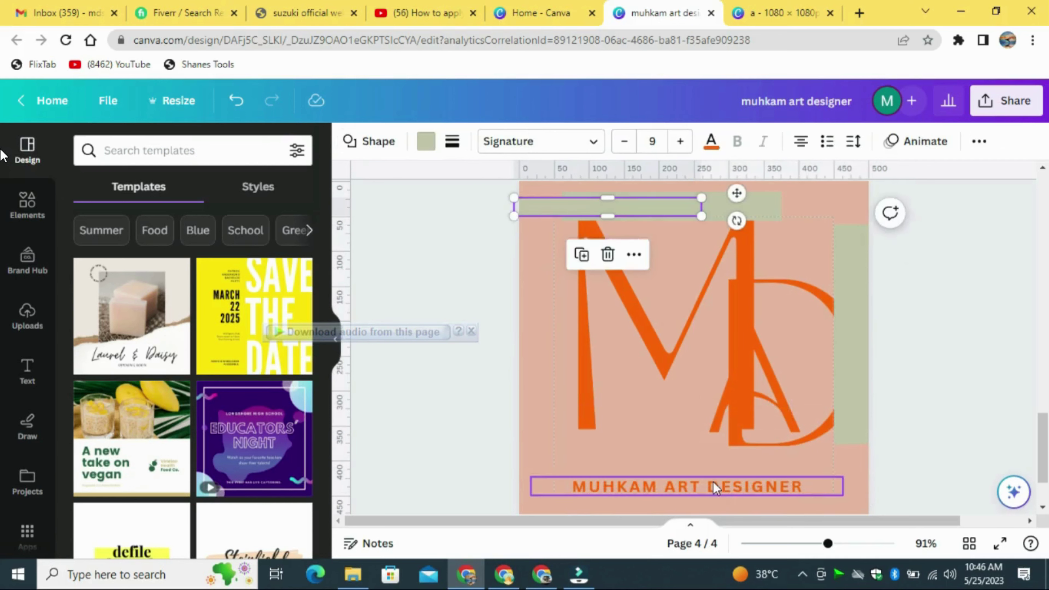
drag(714, 485, 664, 201)
drag(849, 304, 884, 260)
drag(772, 413, 679, 416)
- Recolour the M, the A and the D with the near-black navy from the document colors
click(603, 234)
click(571, 141)
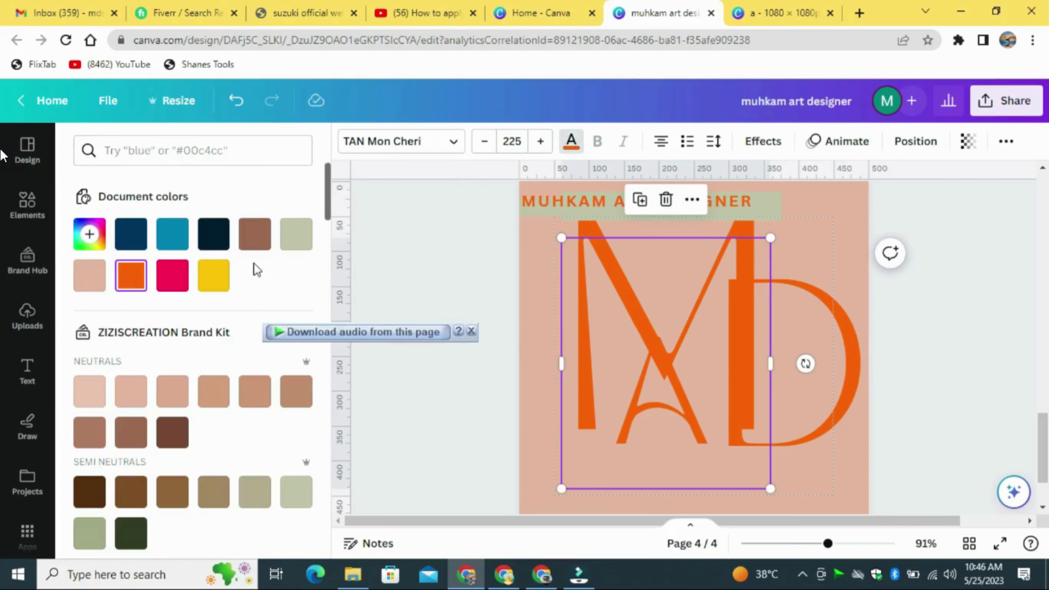
click(213, 234)
click(684, 411)
click(213, 235)
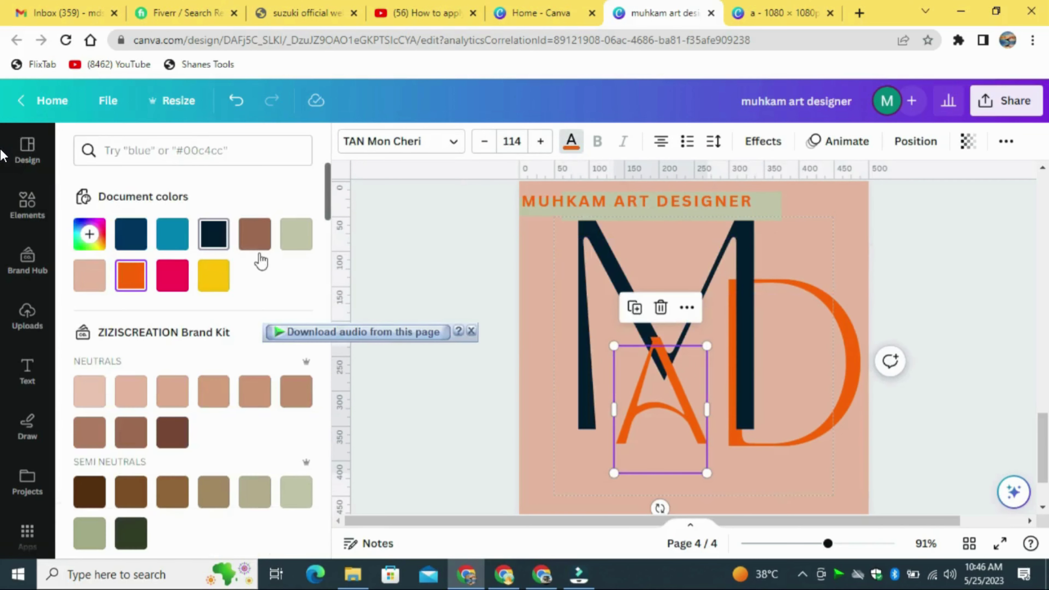
click(847, 387)
click(212, 235)
- Nudge the A slightly right and down, and move the D down below the M's right stem
drag(834, 349, 861, 385)
drag(685, 411, 698, 427)
drag(840, 395, 847, 435)
- Rotate the wide sage strip upright over the M's right stem and recolour it with the peach background color
drag(670, 207, 762, 299)
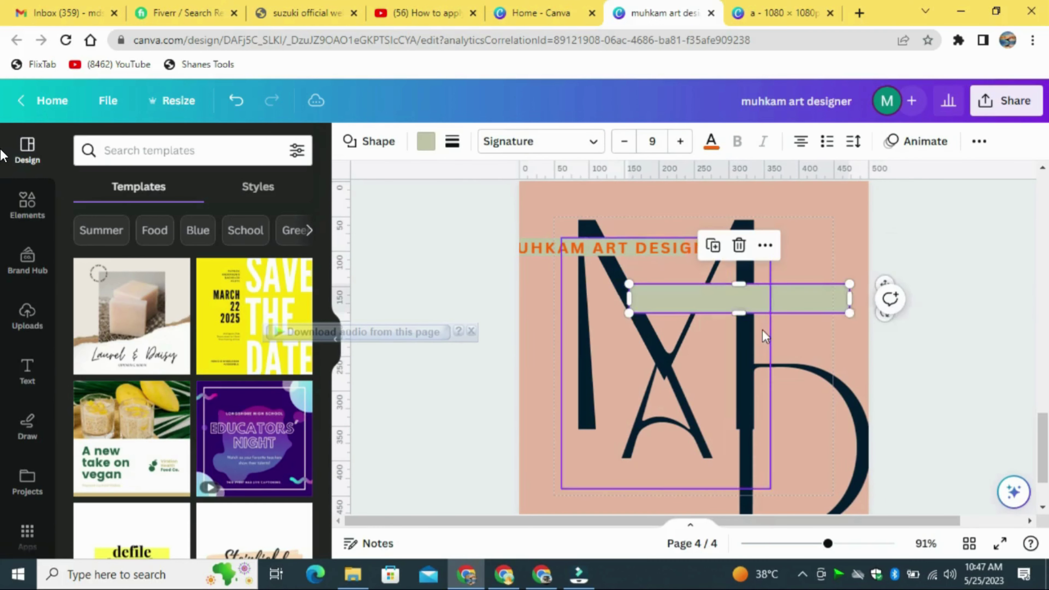
drag(885, 313, 720, 413)
drag(740, 326, 744, 348)
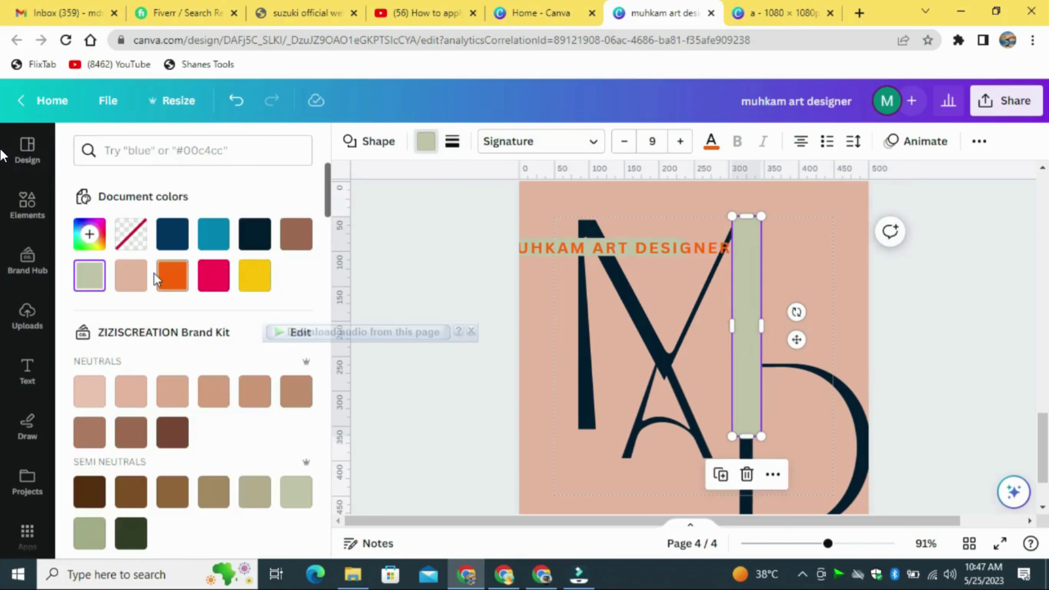
click(134, 282)
- Move the D up beside the M and fit the vertical peach strip over the stems between them
drag(841, 432, 838, 295)
click(756, 287)
mouse_move(762, 325)
mouse_down()
mouse_move(736, 330)
mouse_move(757, 321)
mouse_up()
click(853, 314)
click(728, 326)
click(758, 321)
- Enlarge the D to about the M's height and nudge it slightly left
drag(886, 434, 927, 488)
drag(893, 336, 886, 341)
click(972, 300)
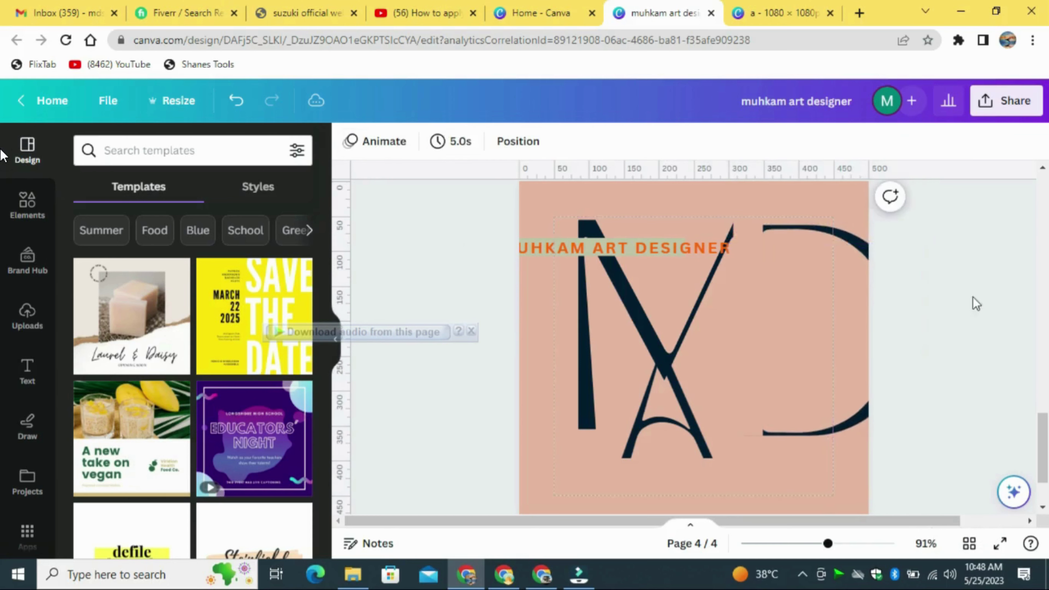
- Stretch the thin sage strip across the letters above the tagline, and scale the whole logo down to fit the page
drag(661, 248, 869, 327)
click(828, 188)
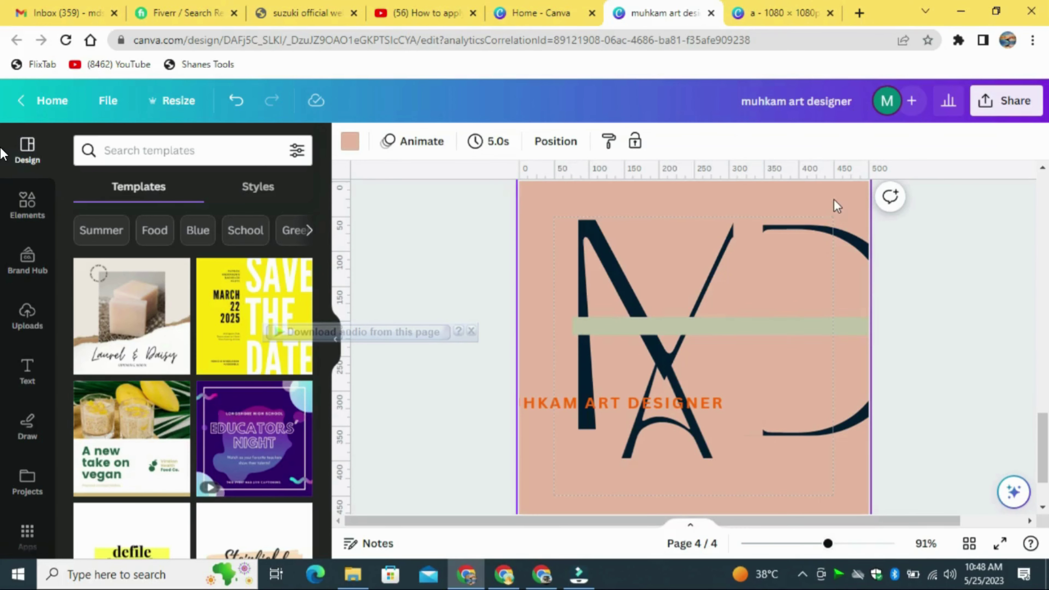
drag(834, 200, 519, 490)
drag(920, 216, 866, 251)
drag(785, 296, 784, 261)
click(933, 277)
- Extend the thin strip to the D's right edge, recolour it peach #e6b8a2, and position it as a gap through the letters
click(811, 320)
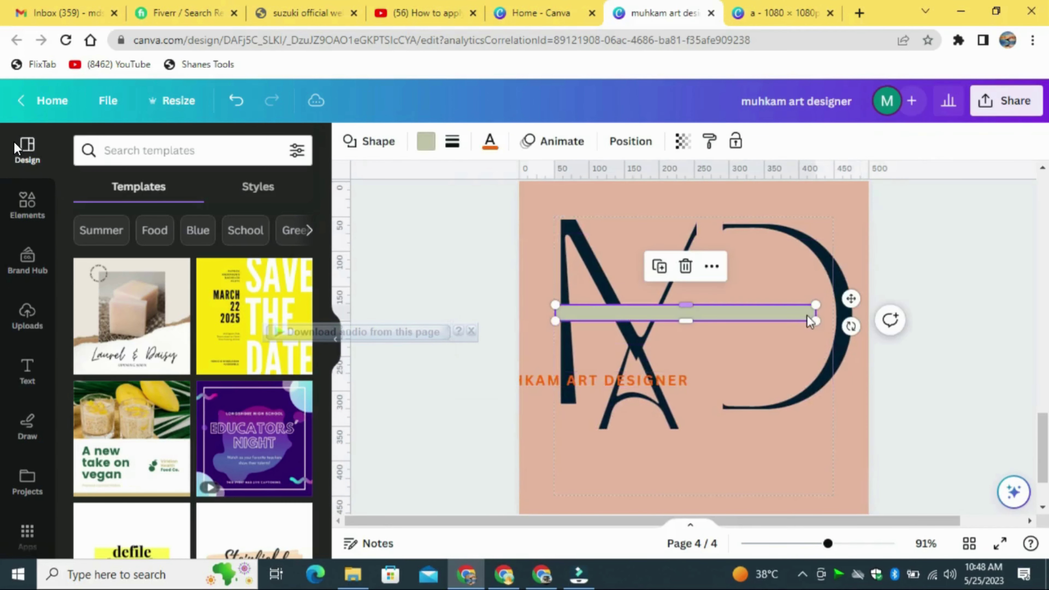
drag(821, 312, 857, 310)
click(921, 289)
click(761, 314)
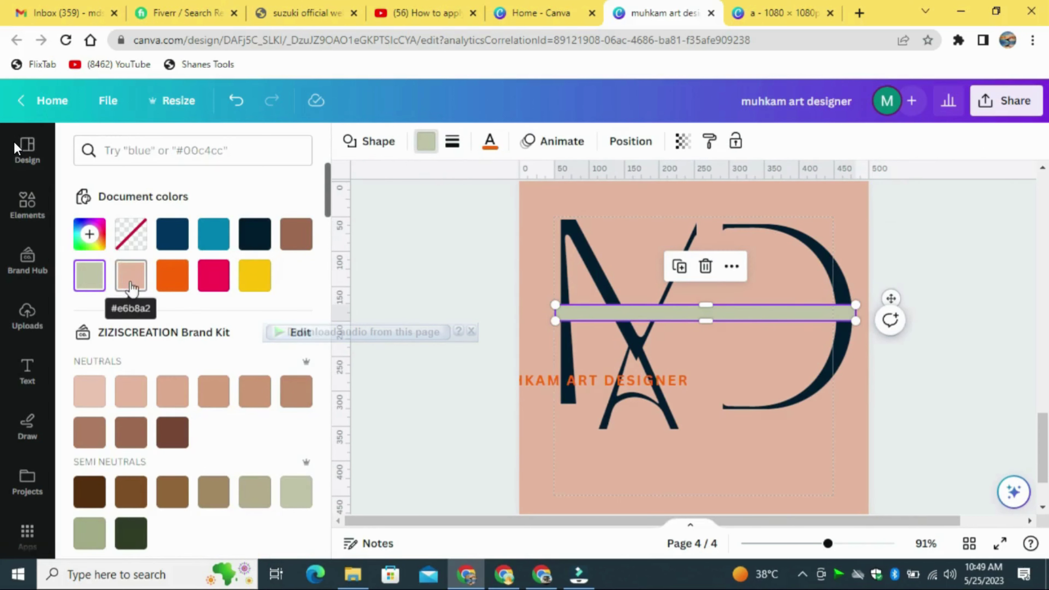
click(131, 276)
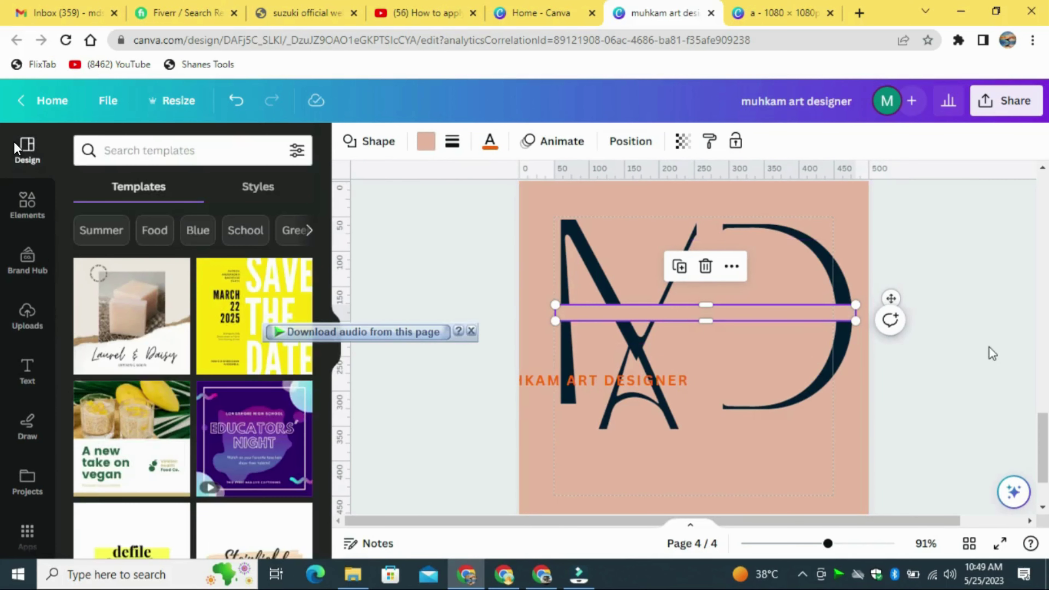
click(994, 354)
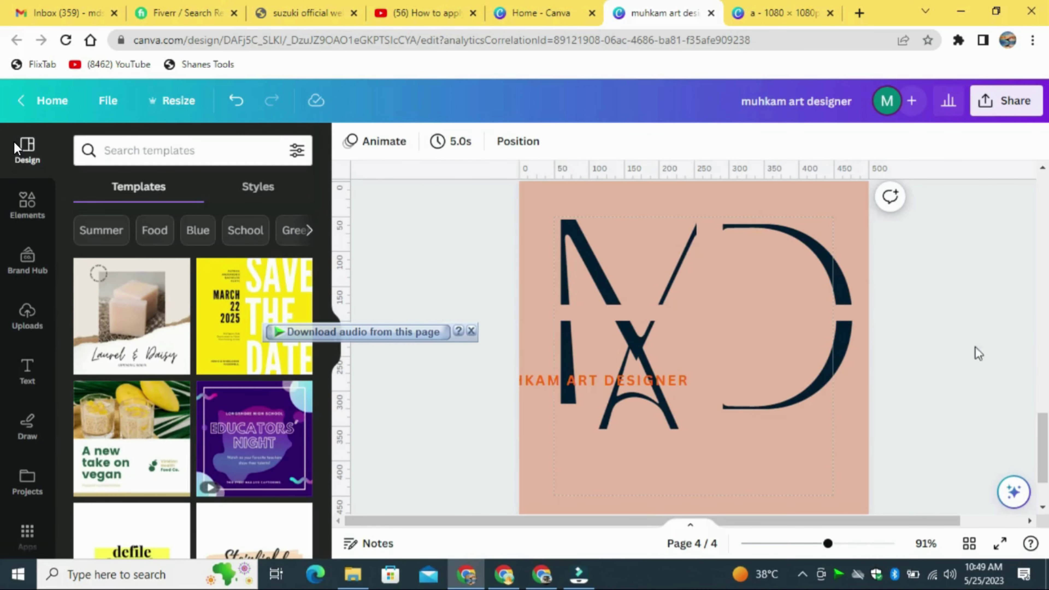
click(793, 319)
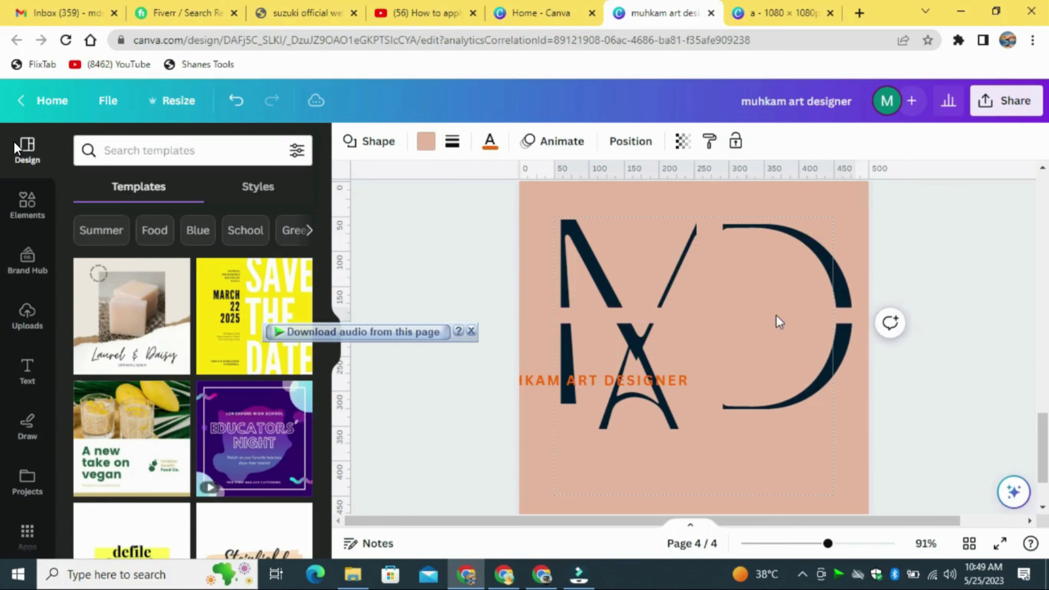
- Move the MUHKAM ART DESIGNER text into the horizontal gap and recolour it near-black navy
drag(665, 378, 787, 315)
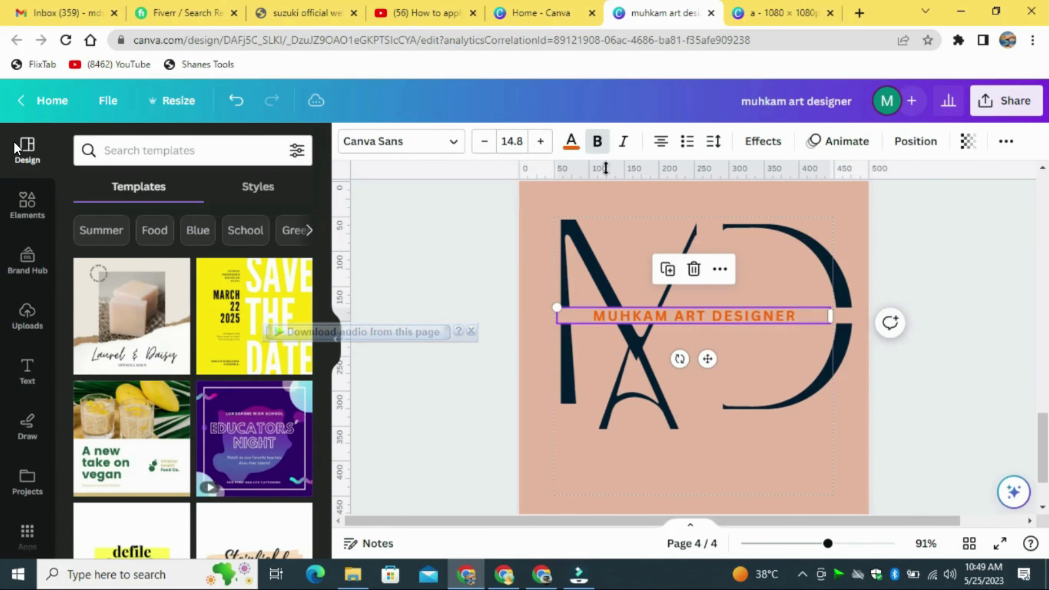
click(572, 141)
click(213, 234)
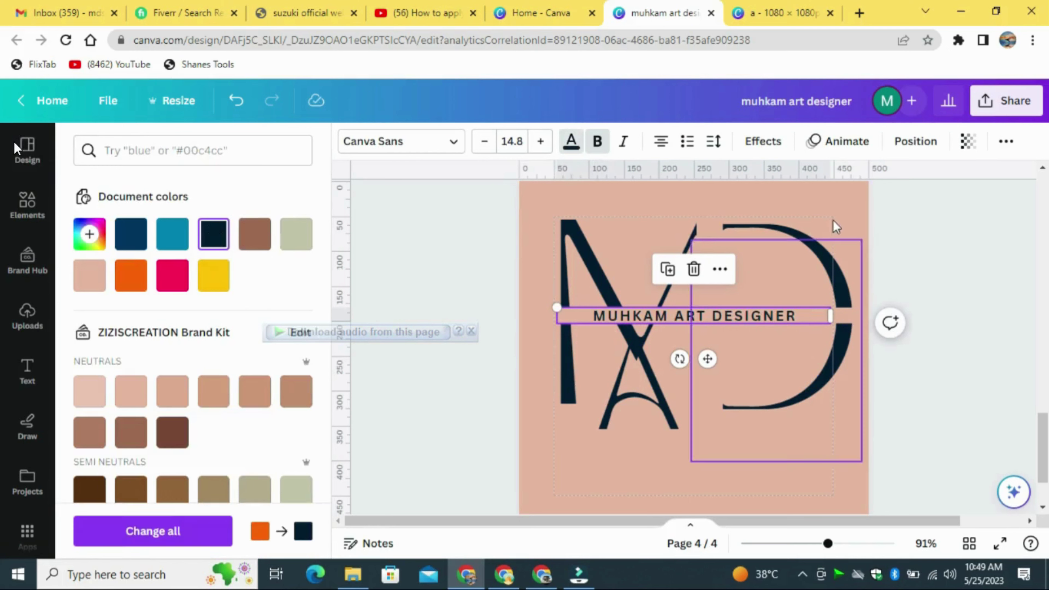
- Widen the MUHKAM ART DESIGNER tagline's letter spacing to about 388 so the text spans its box
click(713, 141)
drag(793, 217, 838, 210)
click(962, 287)
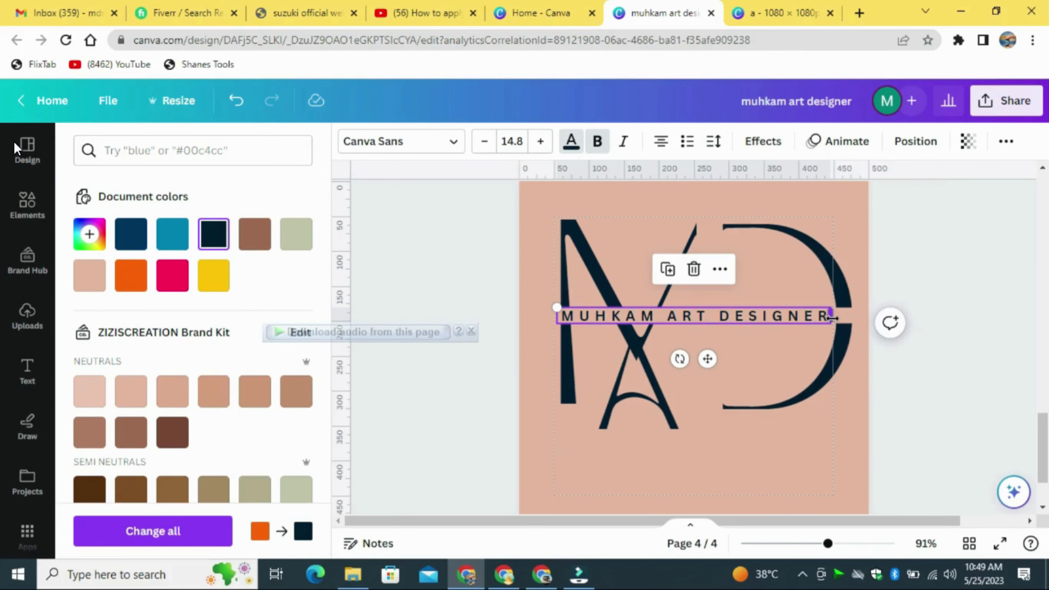
click(714, 141)
drag(828, 211, 830, 208)
click(1000, 323)
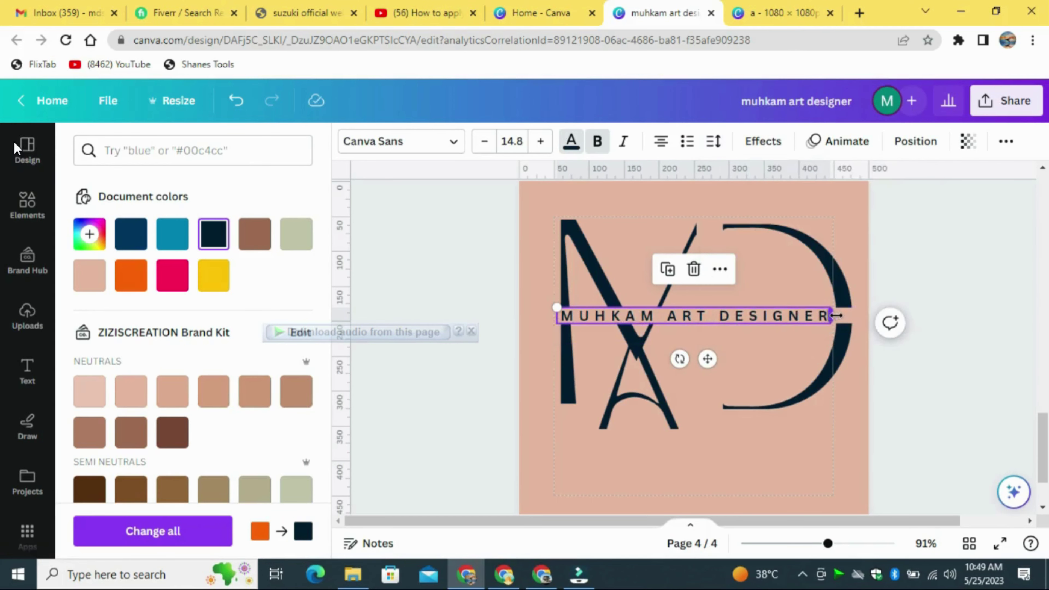
- Widen the tagline's text box slightly toward the D's right edge and increase its letter spacing a little to fill it
drag(832, 316, 843, 314)
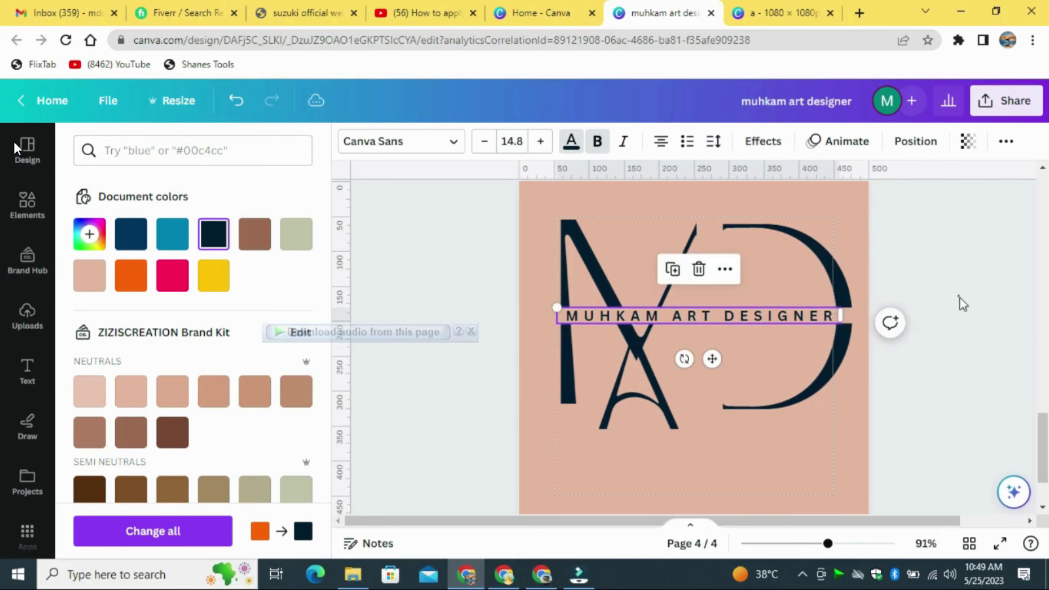
click(956, 328)
click(823, 321)
click(714, 141)
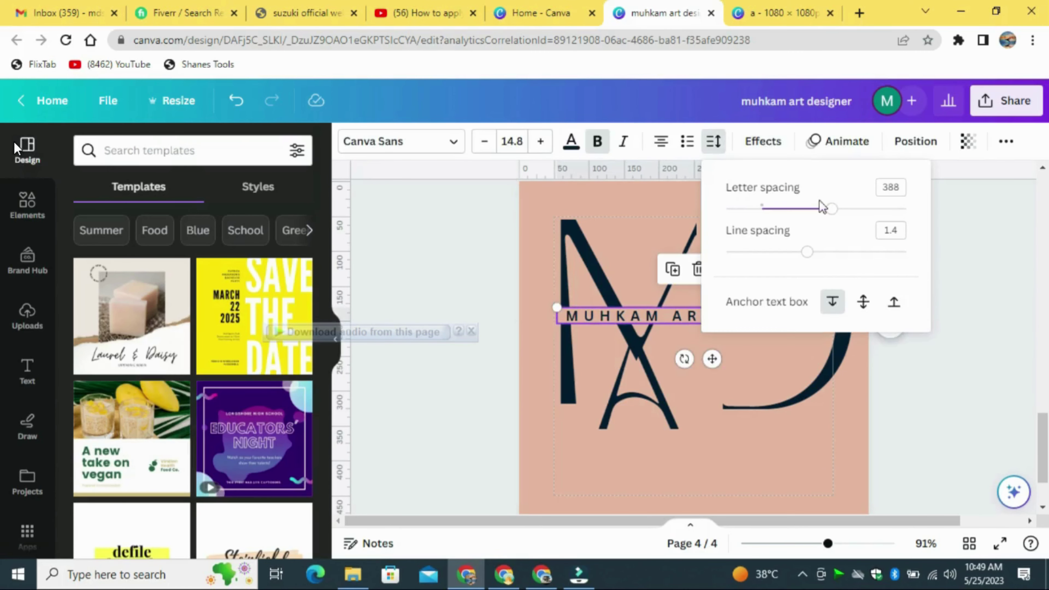
click(1000, 304)
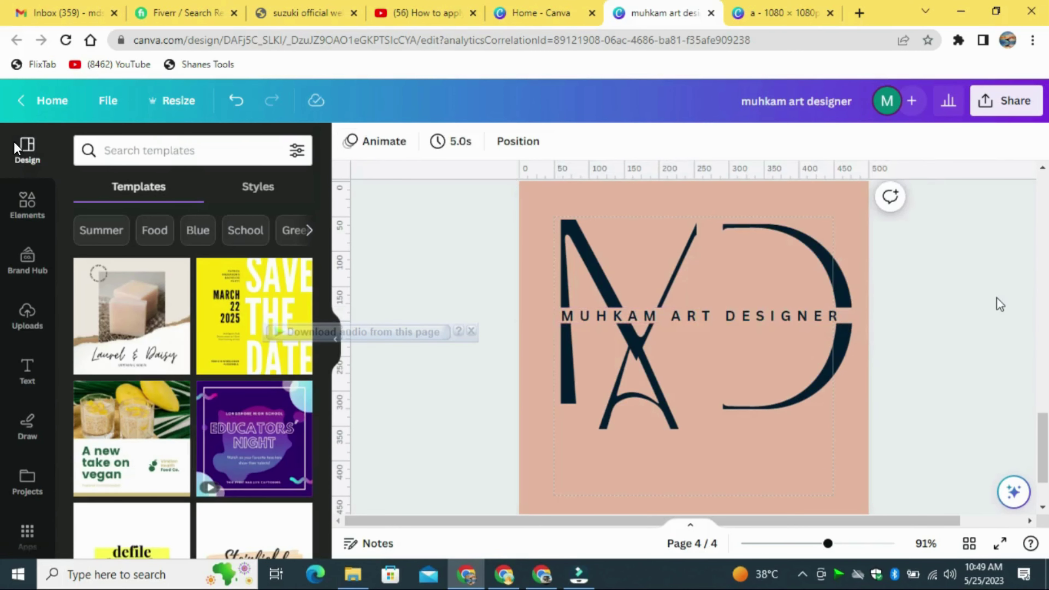
- Enlarge the A to about size 157 and shift it left beneath the M's V-shaped centre
drag(663, 399, 656, 399)
click(946, 293)
drag(670, 444, 715, 505)
drag(699, 451, 682, 453)
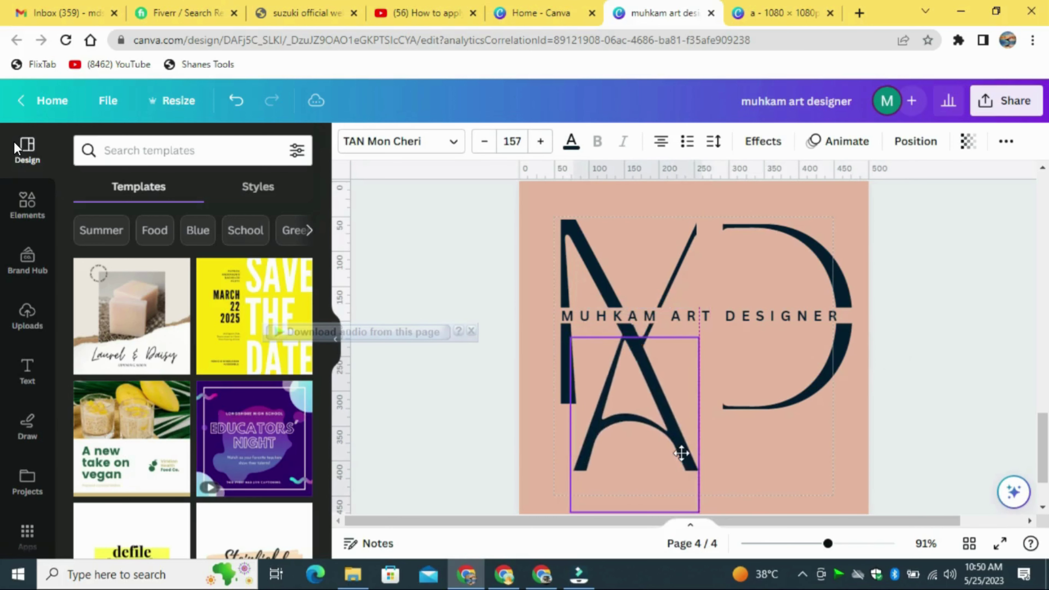
click(954, 372)
- Group all the logo elements on page 4, scale the group down slightly and shift it toward the page centre
drag(836, 542, 811, 544)
drag(430, 449, 965, 239)
click(676, 187)
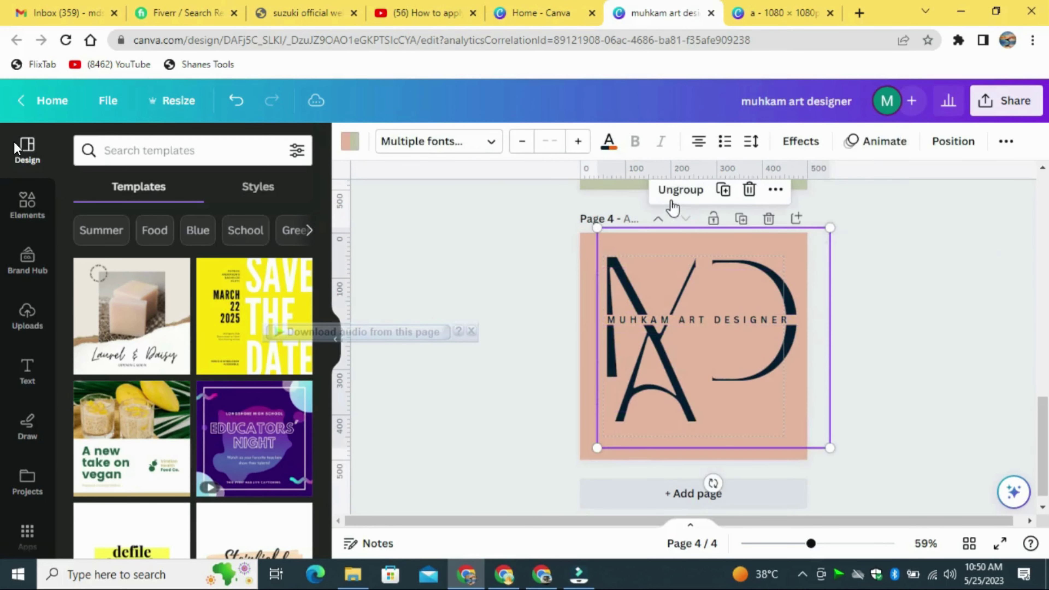
drag(728, 321, 733, 324)
click(871, 333)
- Ungroup the logo, extend the vertical peach strip between M and D downward, and widen it slightly to the right
drag(811, 544, 824, 544)
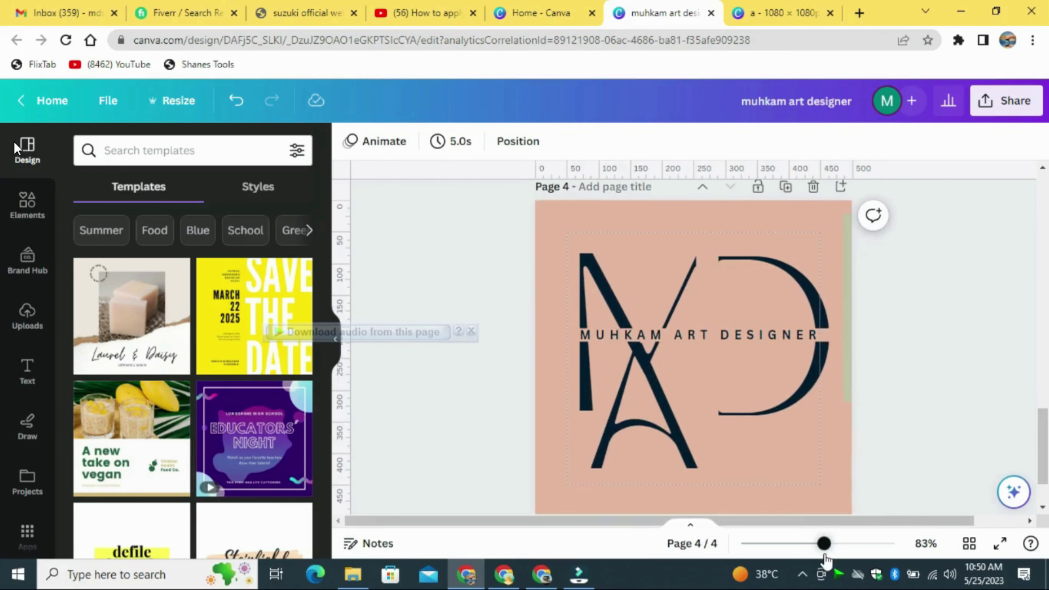
click(704, 265)
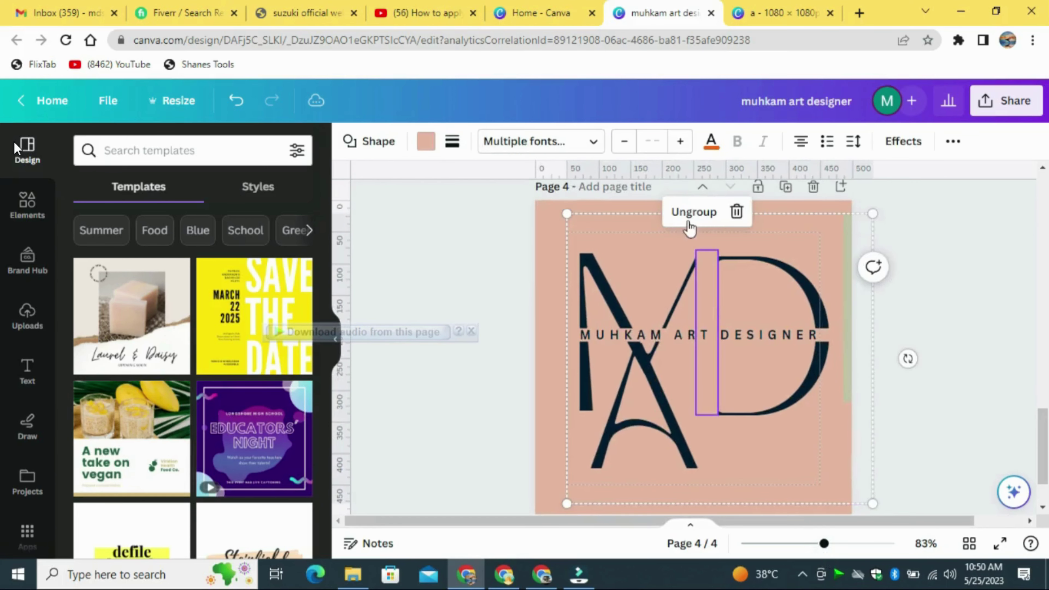
click(906, 277)
click(714, 291)
drag(707, 415, 707, 429)
drag(719, 339, 721, 339)
click(937, 293)
- Adjust the vertical peach strip's edges between the M and D, and nudge the D up level with the M's top
drag(824, 545, 845, 544)
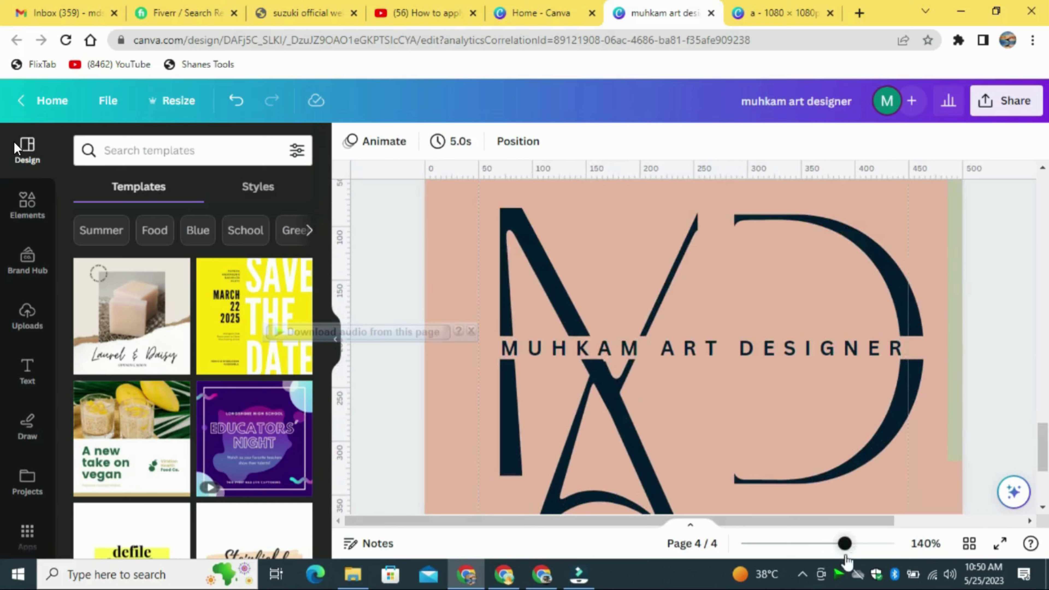
click(712, 299)
drag(739, 354, 703, 351)
click(714, 277)
click(1012, 345)
click(719, 336)
click(964, 321)
click(899, 294)
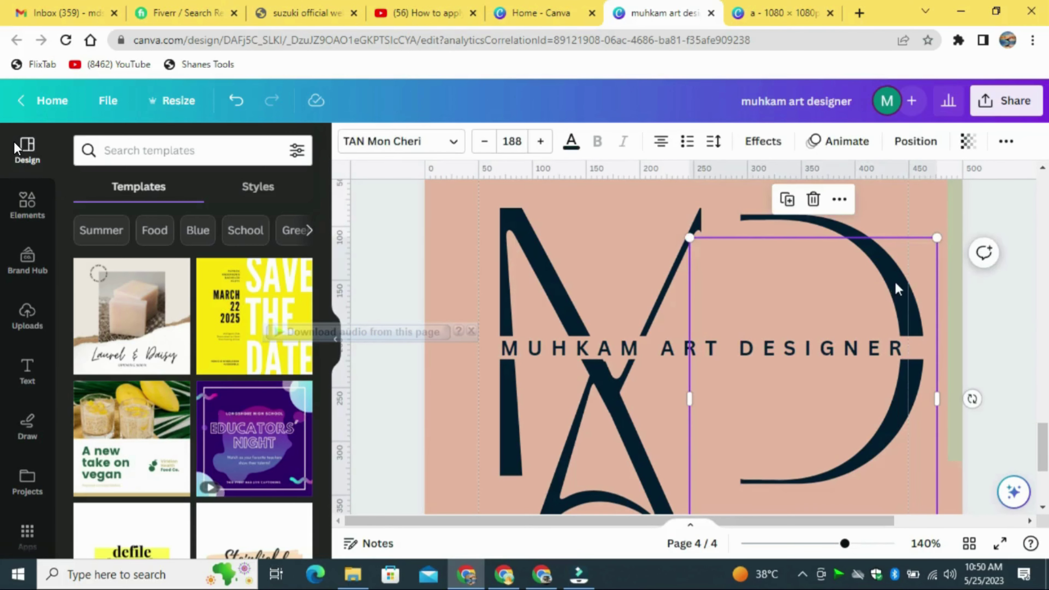
drag(897, 286, 898, 280)
click(988, 308)
- Resize the A slightly from its corners so its apex meets the M's diagonal strokes
drag(845, 544, 819, 545)
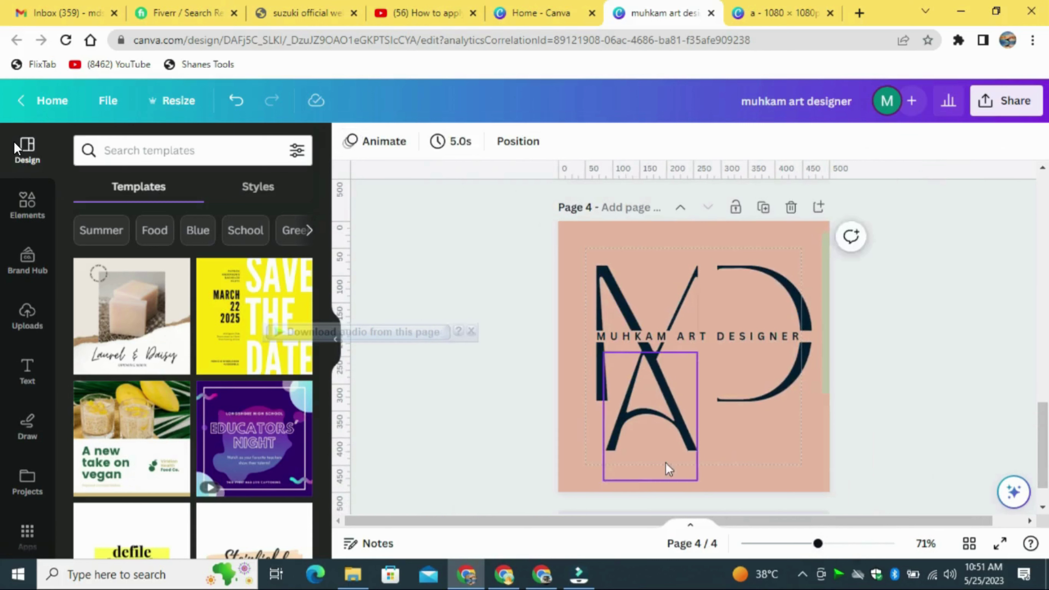
click(665, 469)
drag(603, 483, 604, 482)
drag(818, 544, 868, 561)
scroll(736, 405, down, 5)
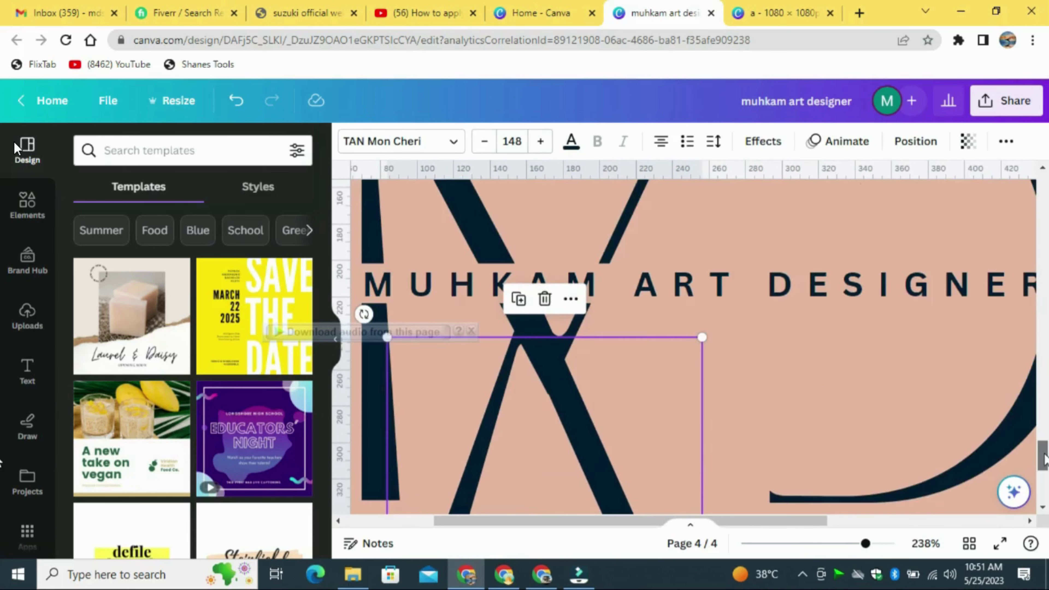
scroll(736, 481, up, 2)
drag(700, 265, 698, 271)
drag(866, 544, 840, 544)
- Narrow the vertical peach strip from its left side to uncover a full right stem for the M beside the D
click(708, 337)
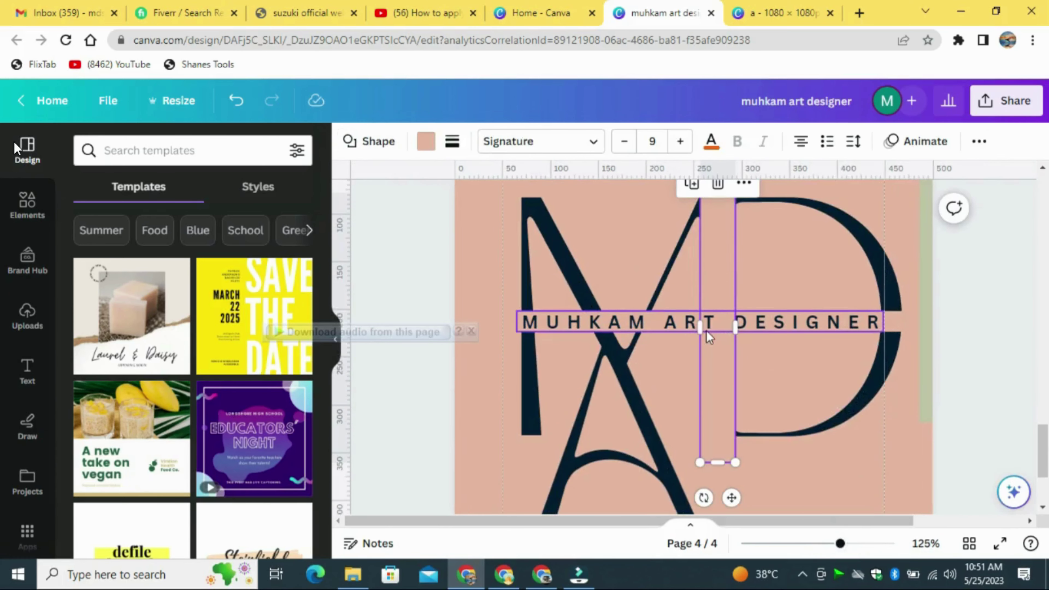
click(978, 271)
drag(734, 325, 735, 324)
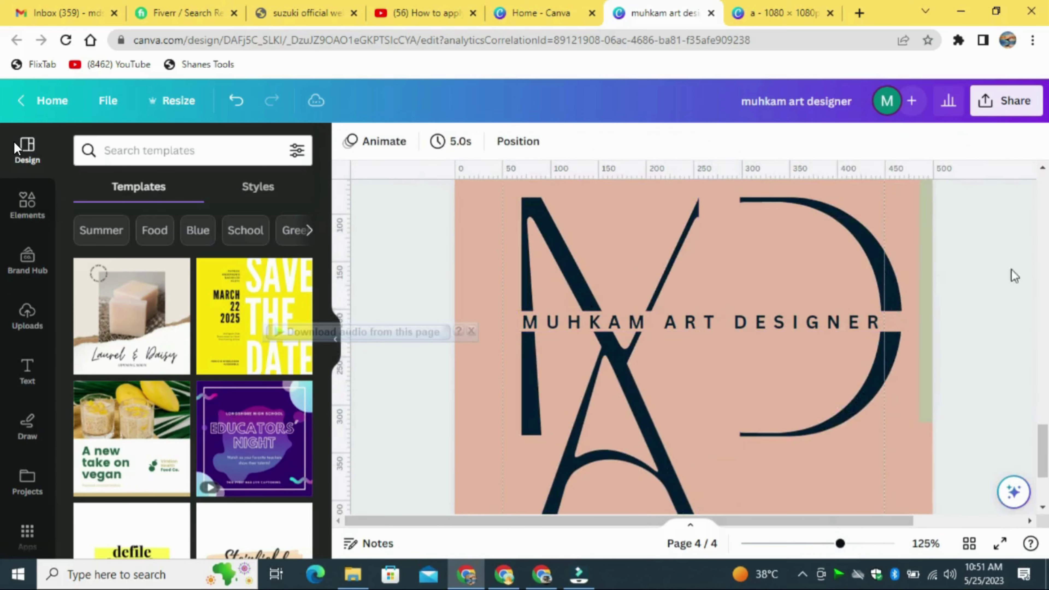
drag(840, 544, 811, 543)
click(712, 388)
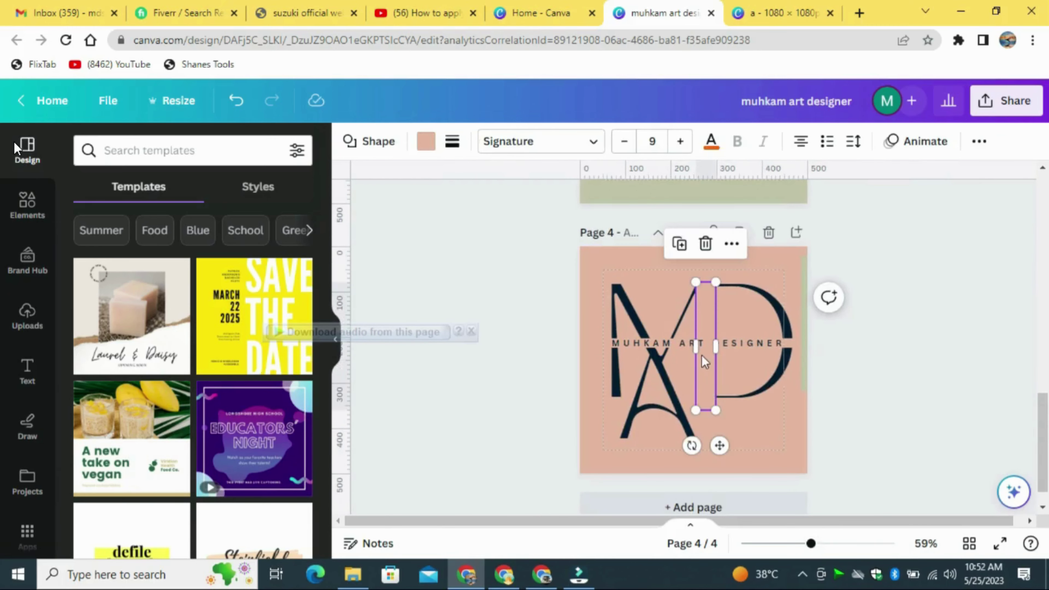
drag(696, 347, 704, 355)
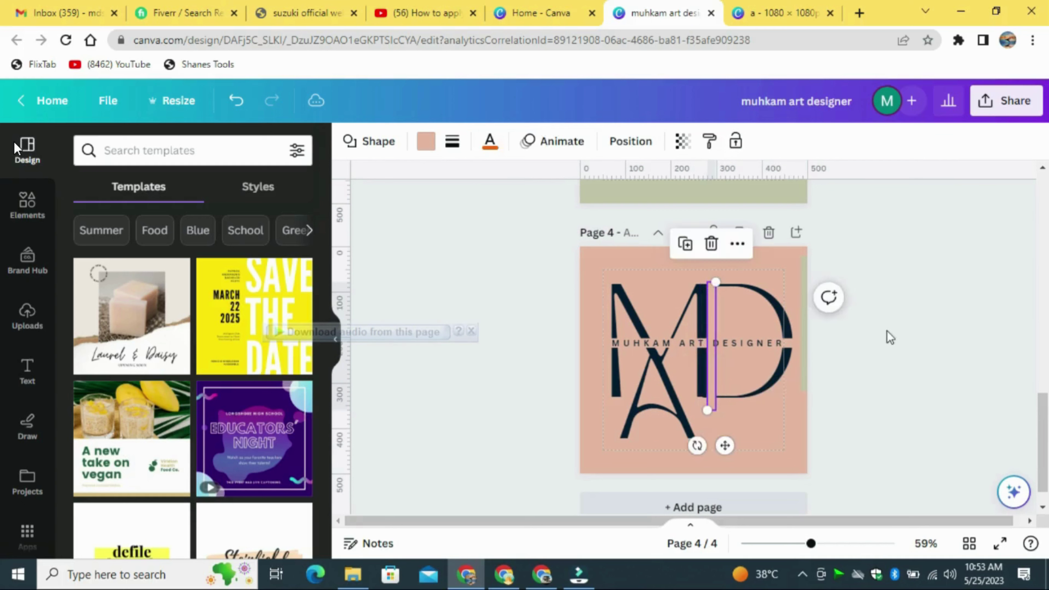
click(926, 329)
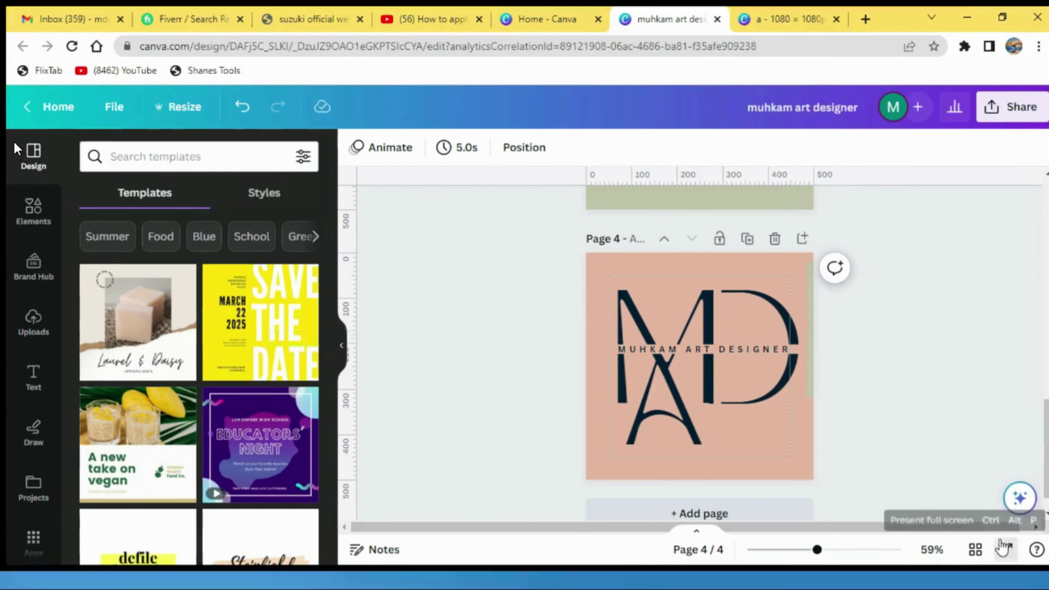
- Preview page 4 in full screen, and shrink the D to size 187 to level its base with the M's
click(1004, 544)
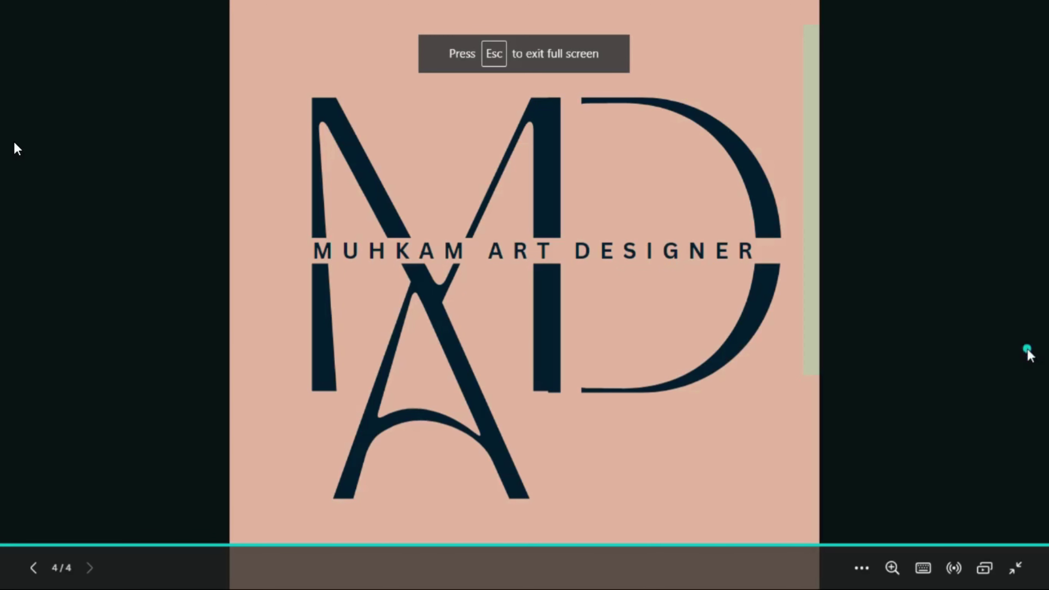
click(1015, 568)
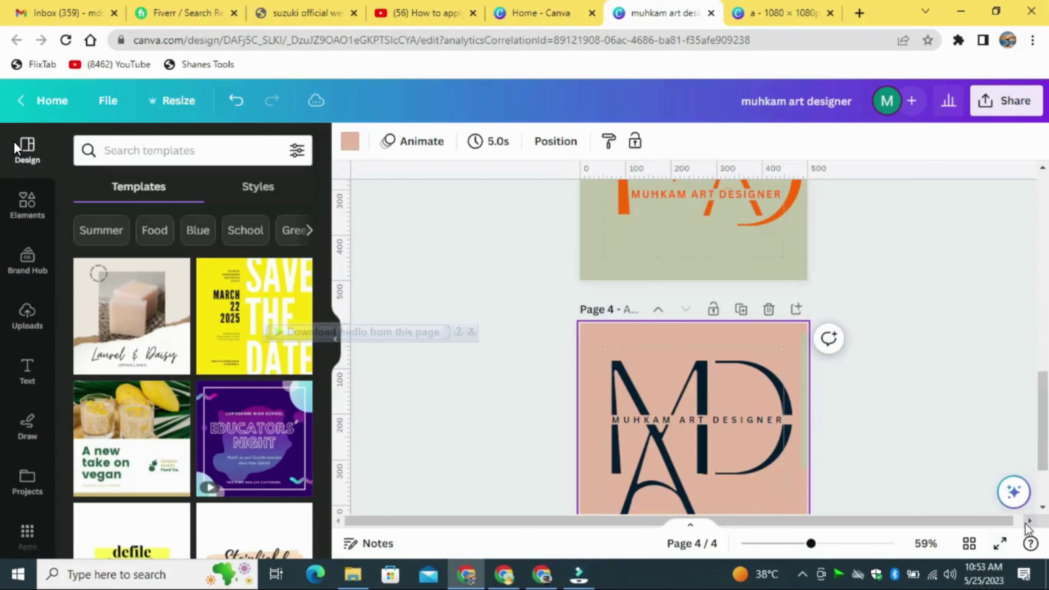
scroll(719, 424, up, 5)
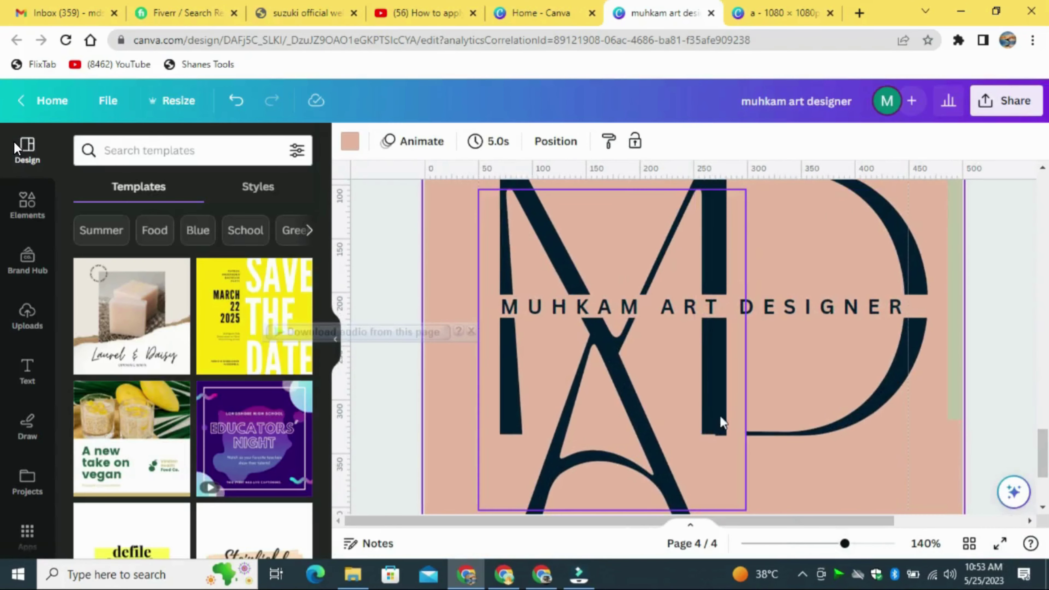
click(725, 430)
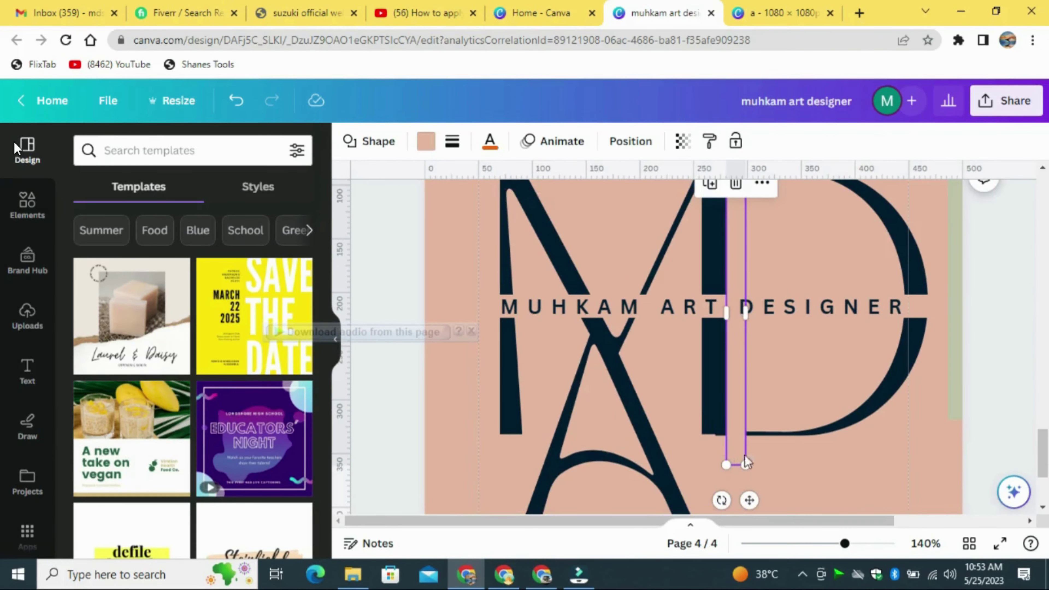
click(798, 432)
drag(940, 511, 936, 505)
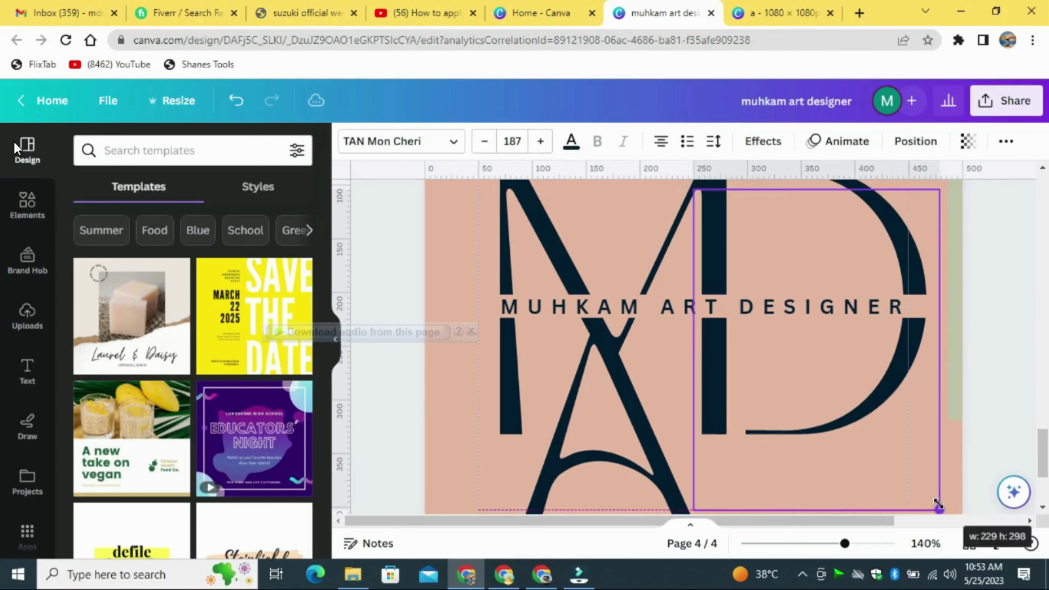
click(980, 430)
drag(845, 544, 815, 543)
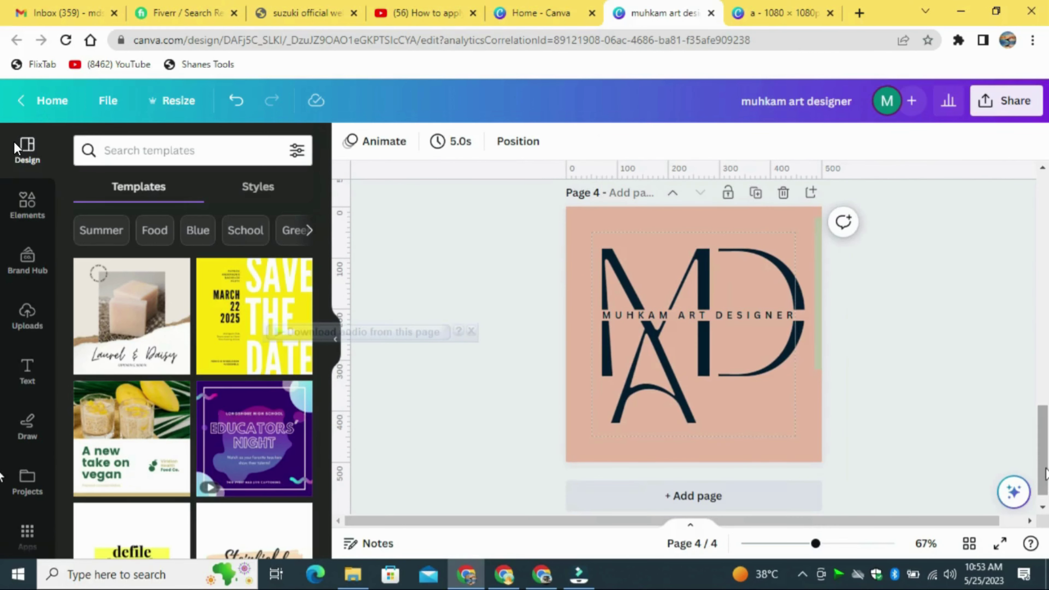
- Present the design in full screen from page 1 and step through all four logo pages
ctrl+scroll(2, 420, down, 5)
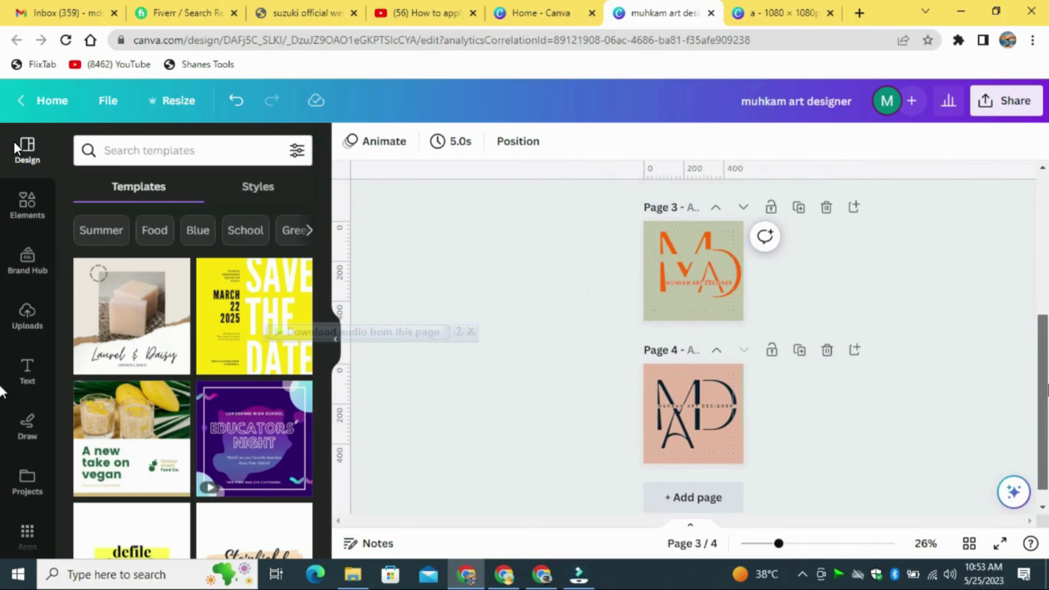
scroll(880, 298, up, 7)
click(1001, 543)
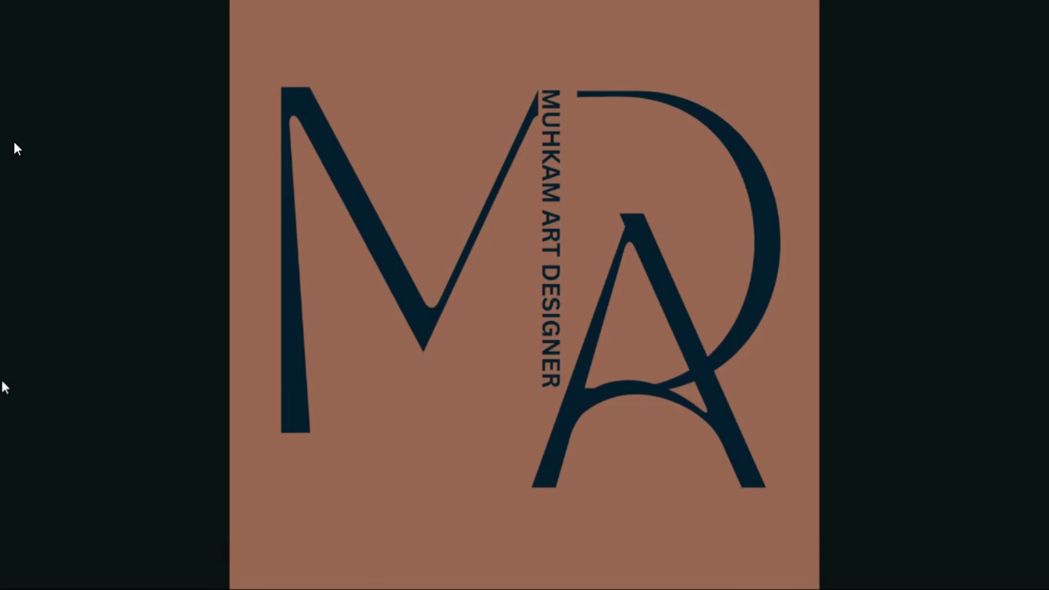
mouse_move(112, 574)
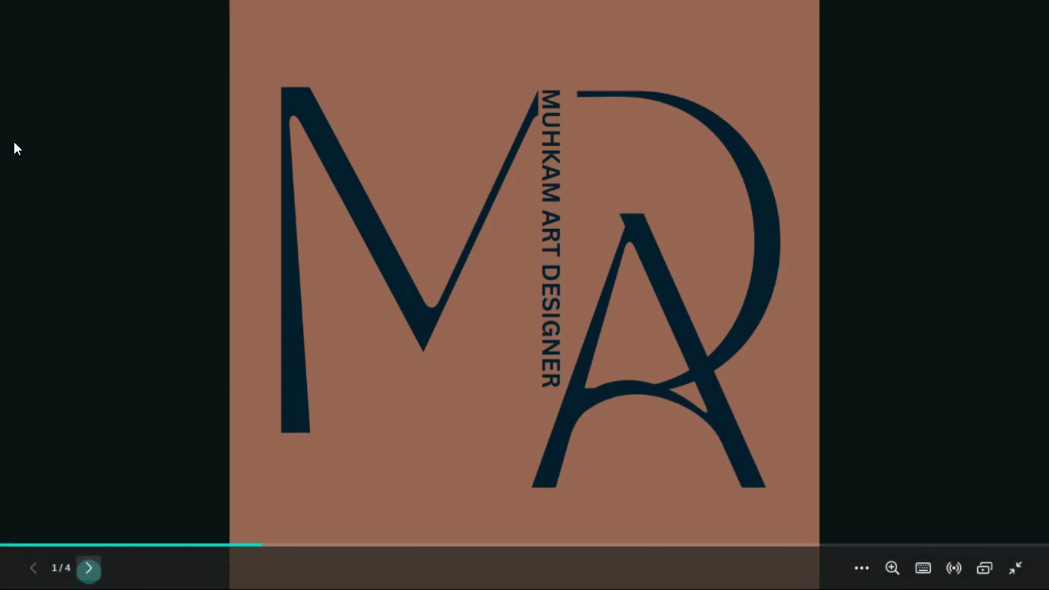
click(89, 569)
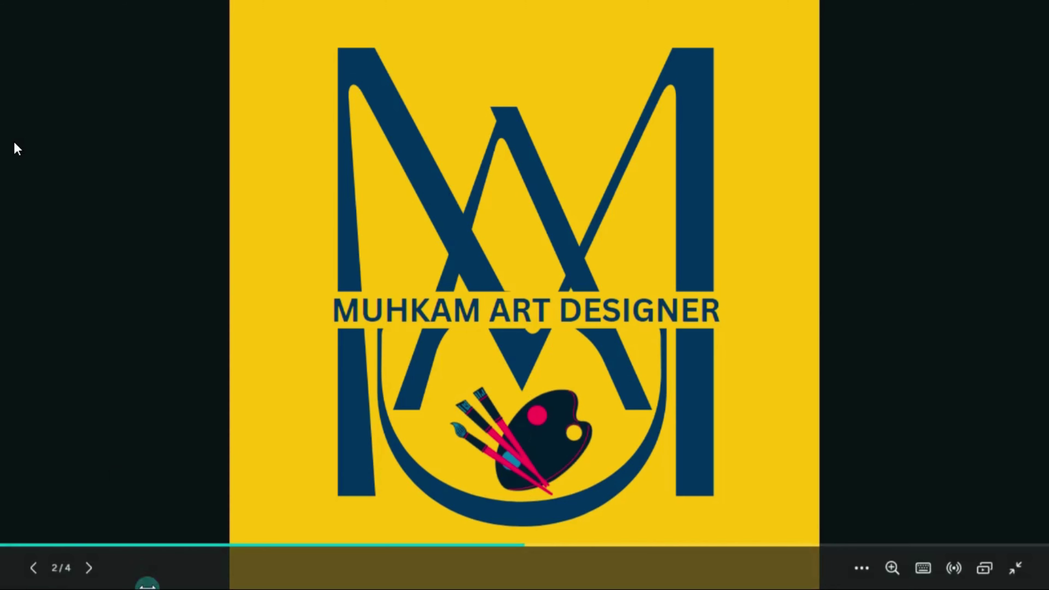
click(89, 568)
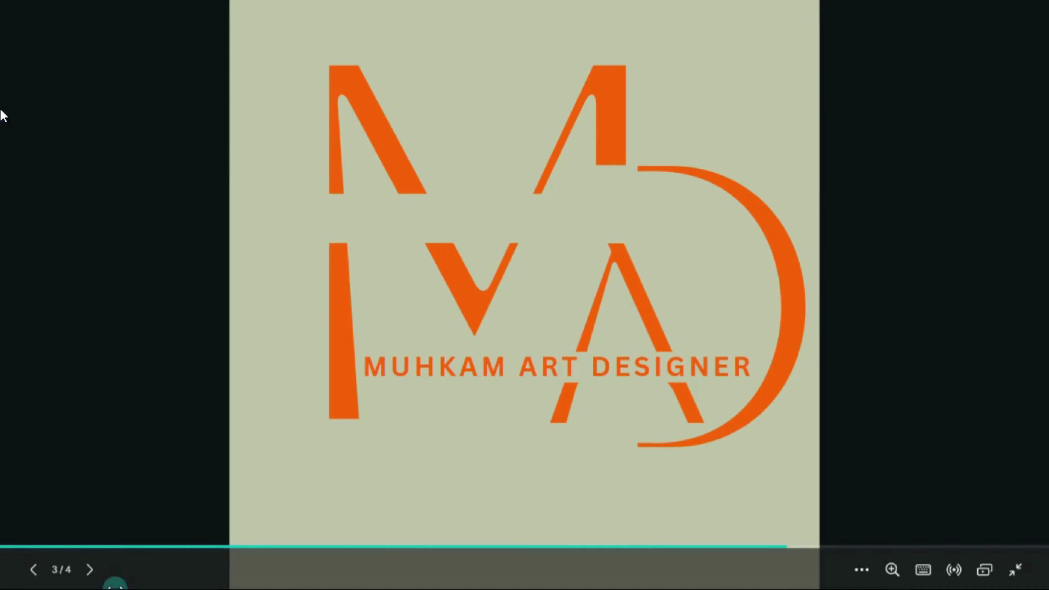
click(89, 567)
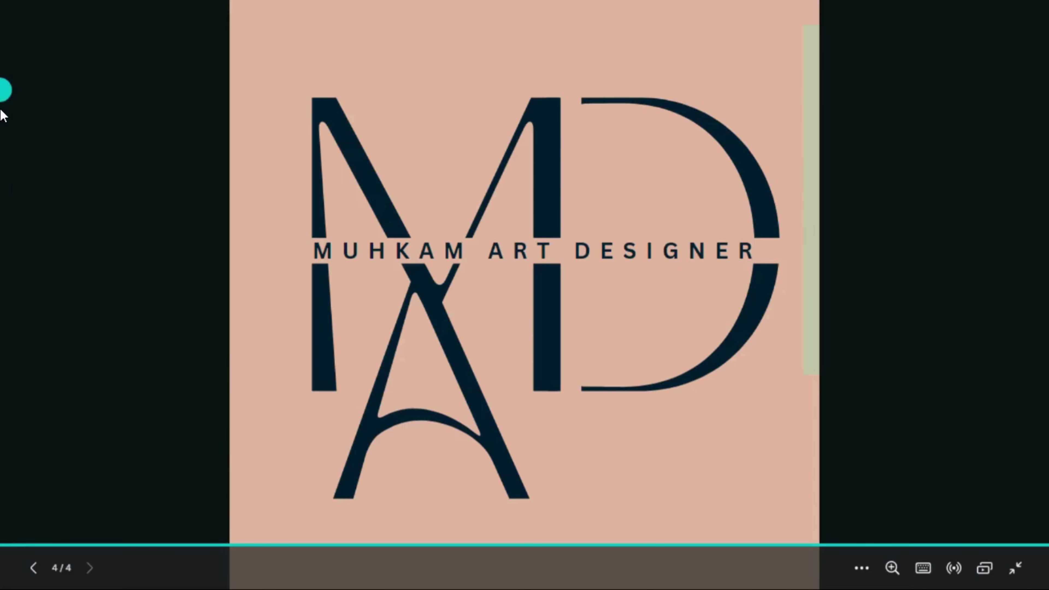